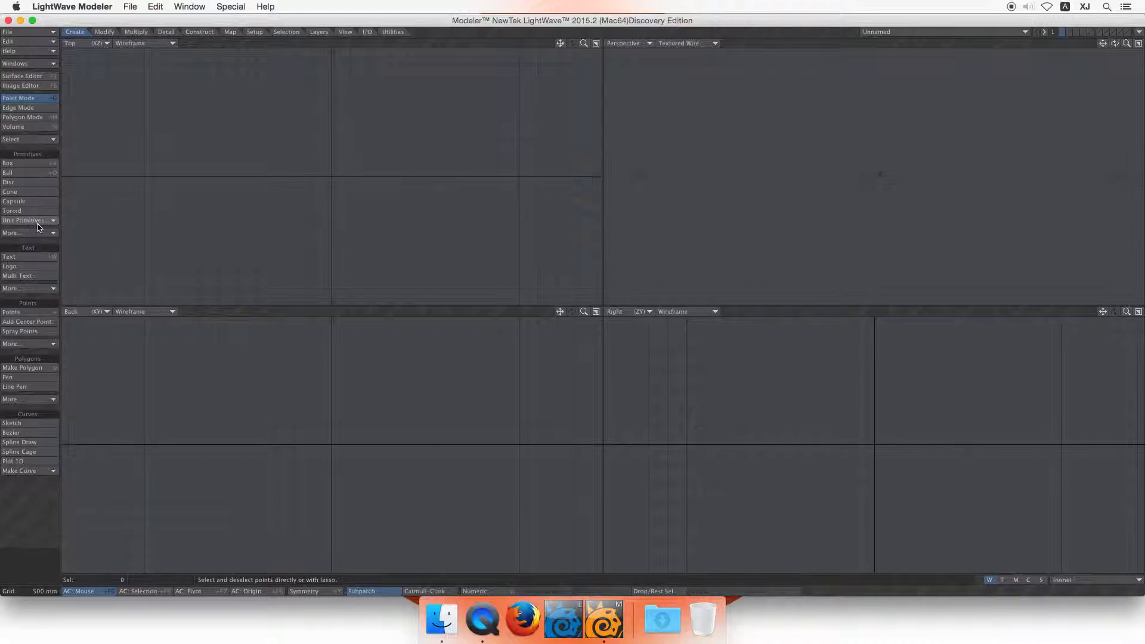
# Step: Create a unit box at the origin and open the Surface Editor to view its surface
pyautogui.click(24, 223)
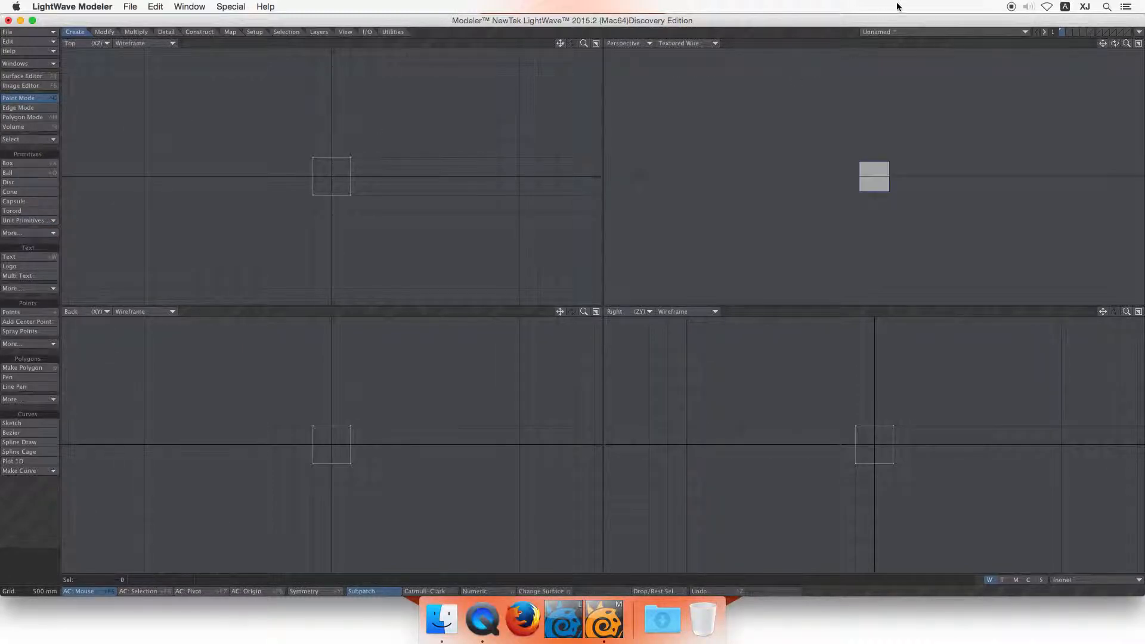
pyautogui.moveTo(1115, 43); pyautogui.dragTo(1144, 44)
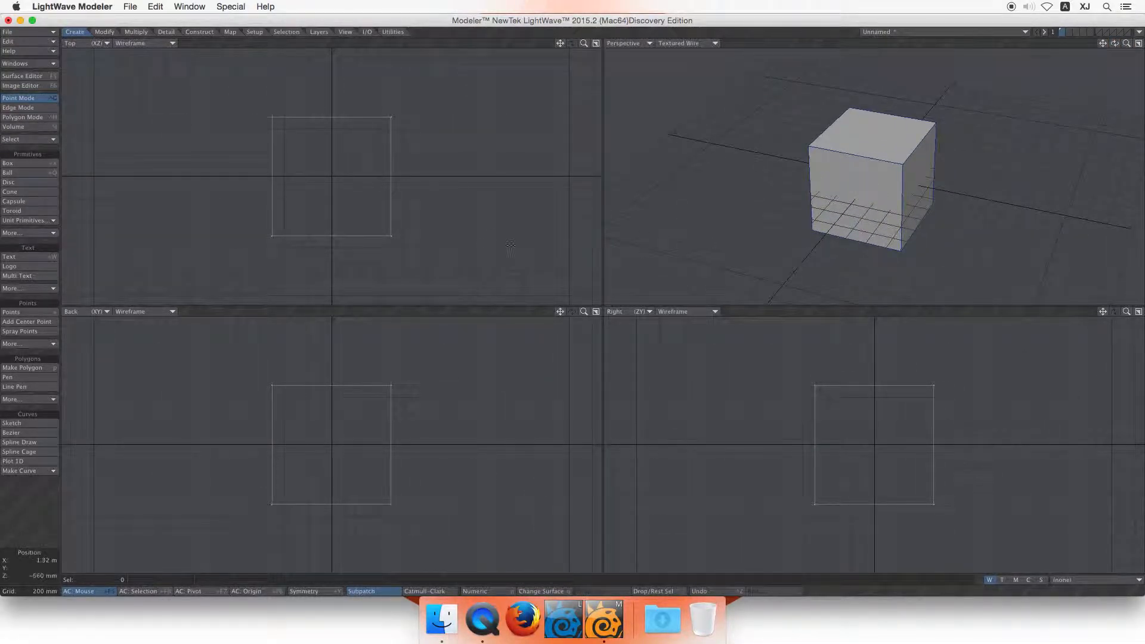
pyautogui.click(40, 77)
pyautogui.moveTo(170, 196); pyautogui.dragTo(542, 96)
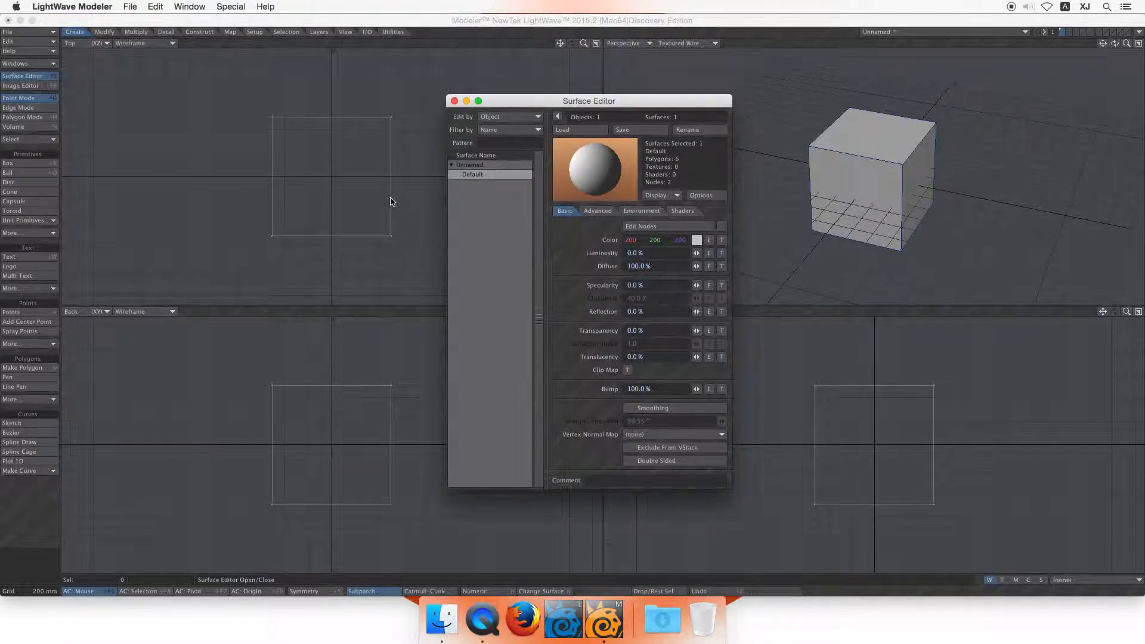
pyautogui.click(491, 190)
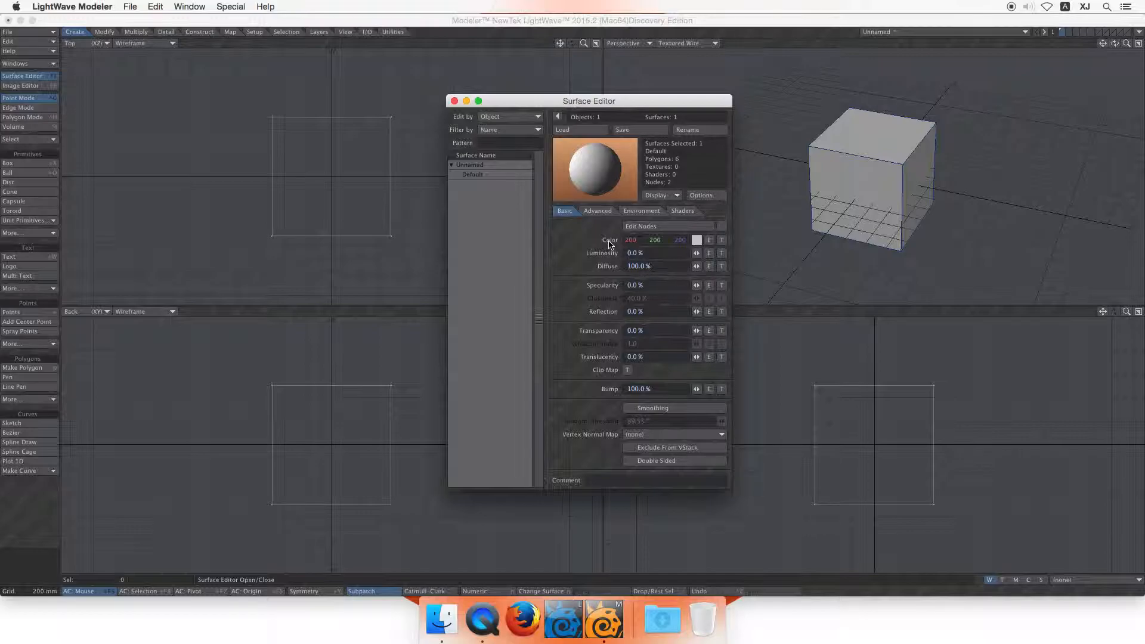
# Step: Save the object under the name Box in the Objects folder
pyautogui.hotkey('shift', 's')
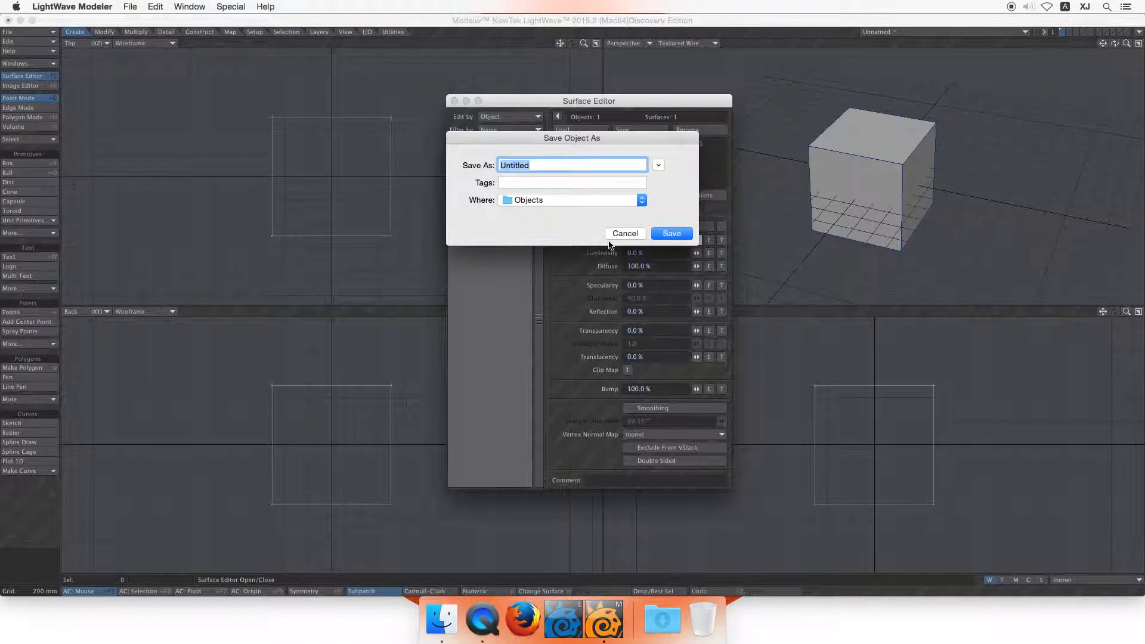
pyautogui.write('Box')
pyautogui.press('Return')
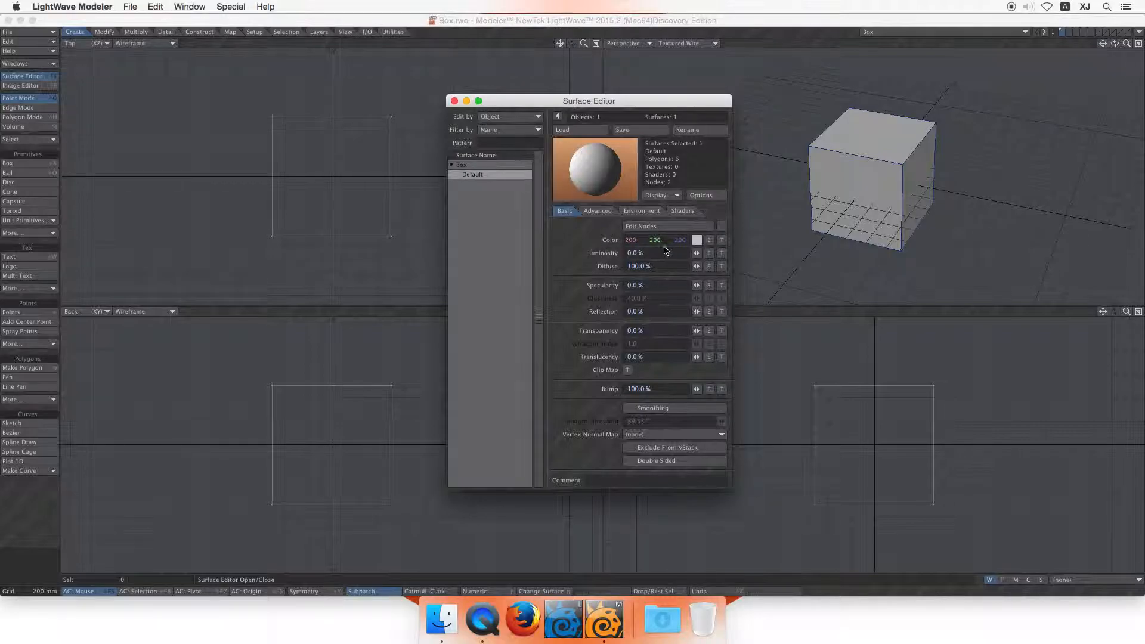
# Step: Set the Default surface's color to red with RGB values 191, 0, 0
pyautogui.click(696, 240)
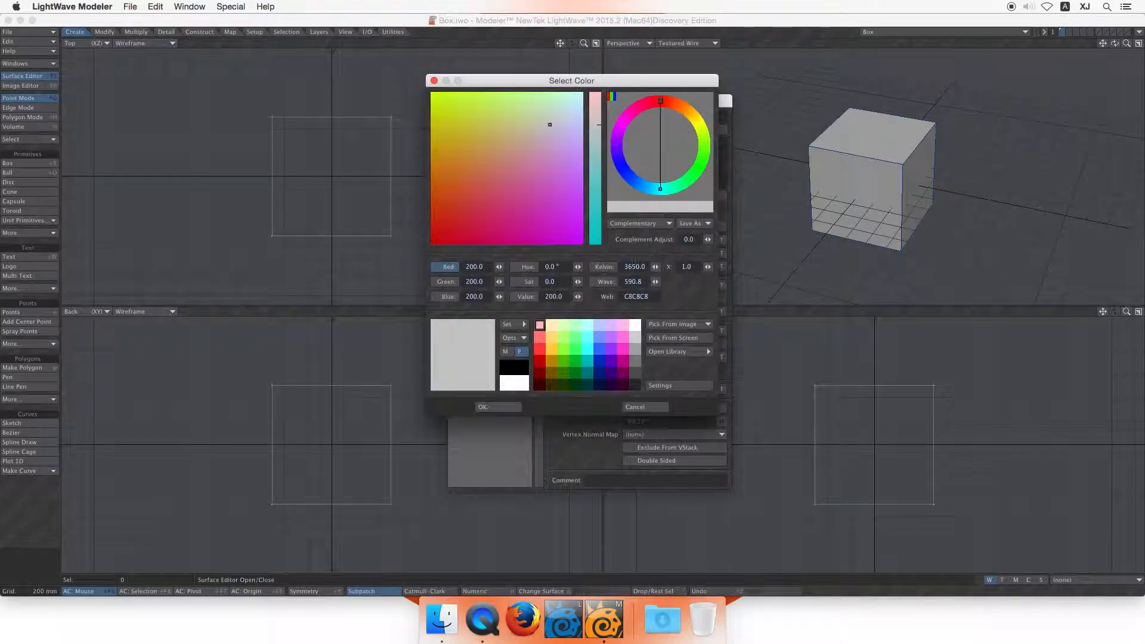
pyautogui.click(540, 360)
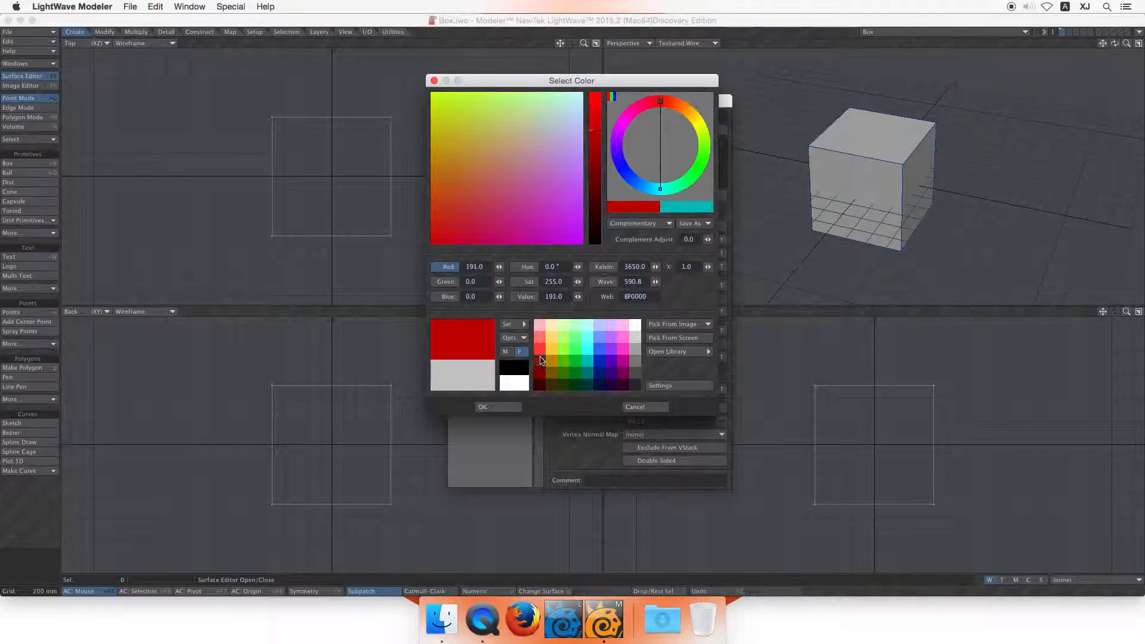
pyautogui.click(516, 407)
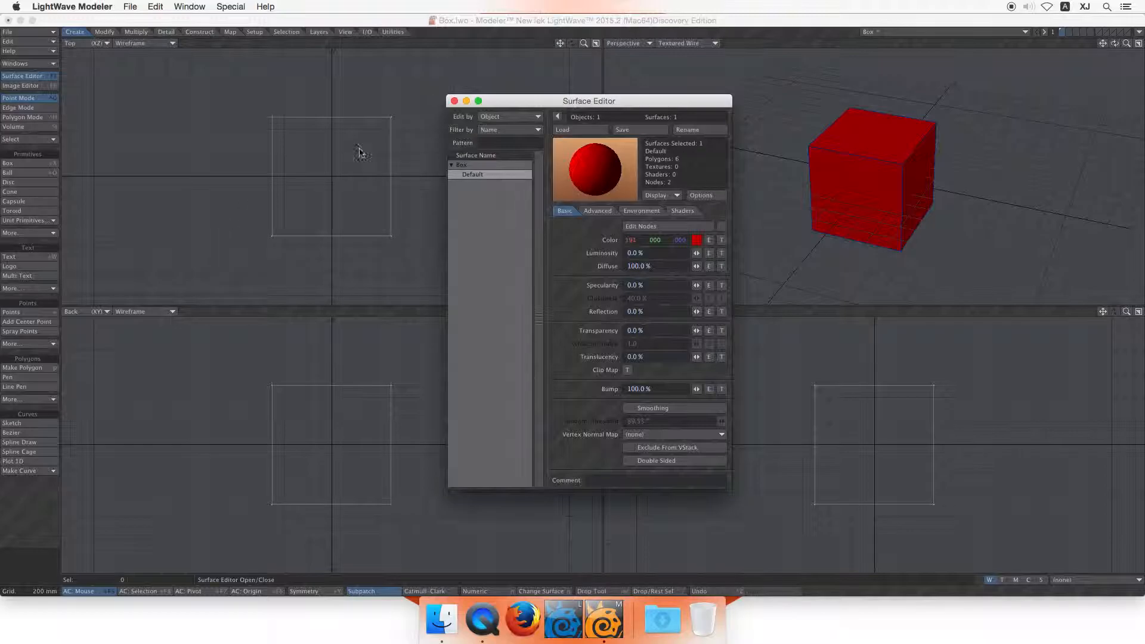
# Step: Move the red box aside along negative X and add a second unit box at the origin
pyautogui.press('t')
pyautogui.moveTo(364, 123); pyautogui.dragTo(190, 125)
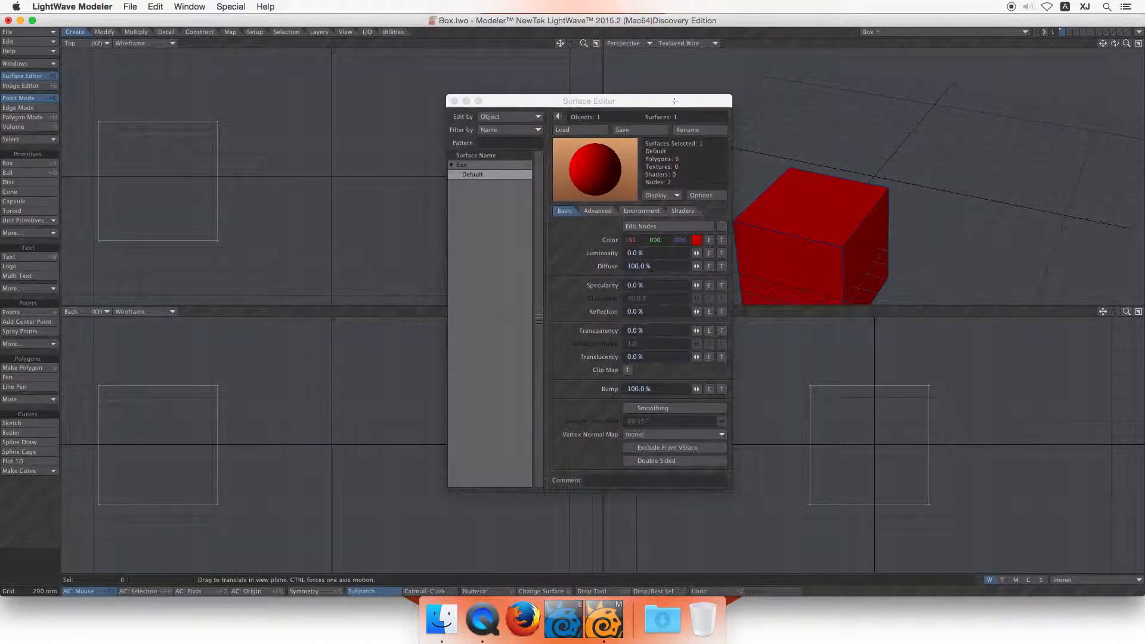
pyautogui.click(38, 221)
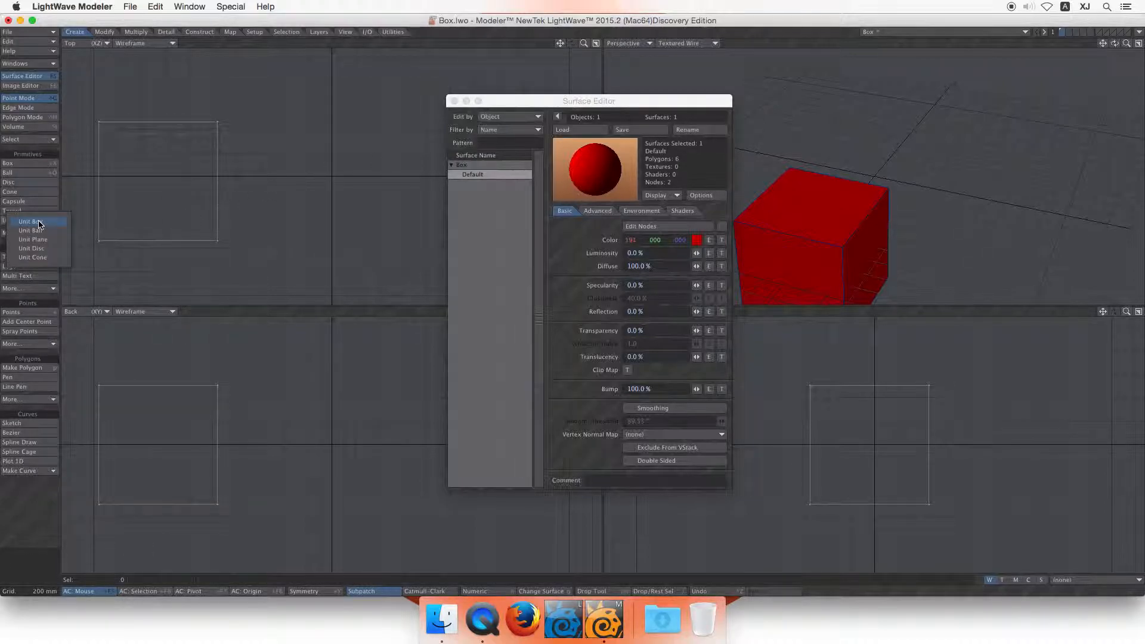
pyautogui.click(37, 222)
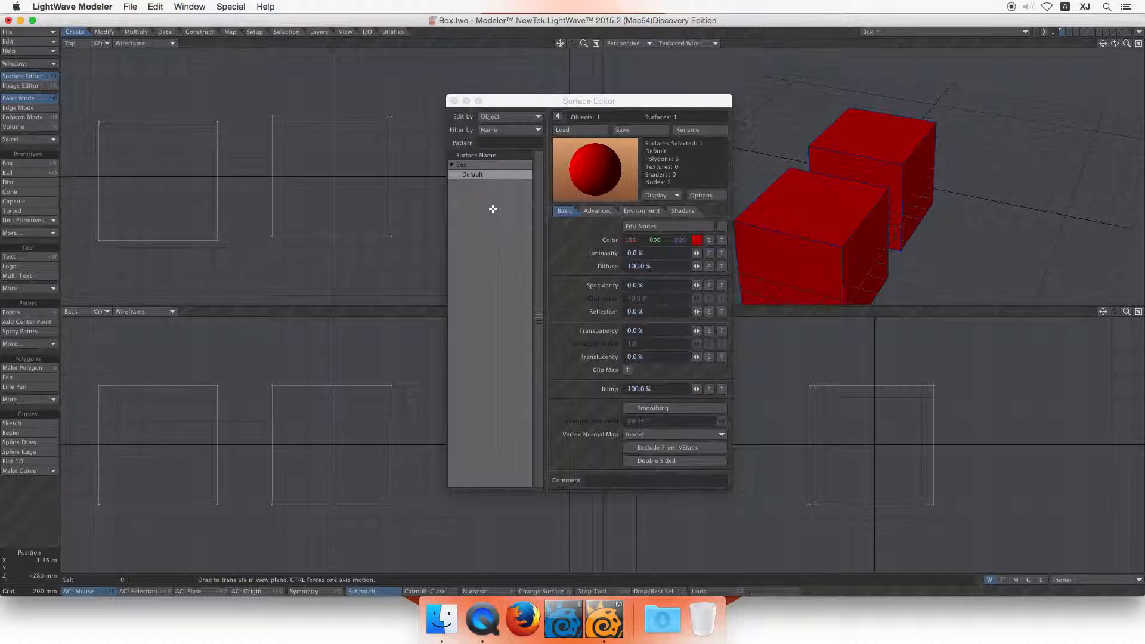
# Step: Rename the Default surface shared by the two boxes as Red
pyautogui.click(702, 130)
pyautogui.write('R')
pyautogui.press('Return')
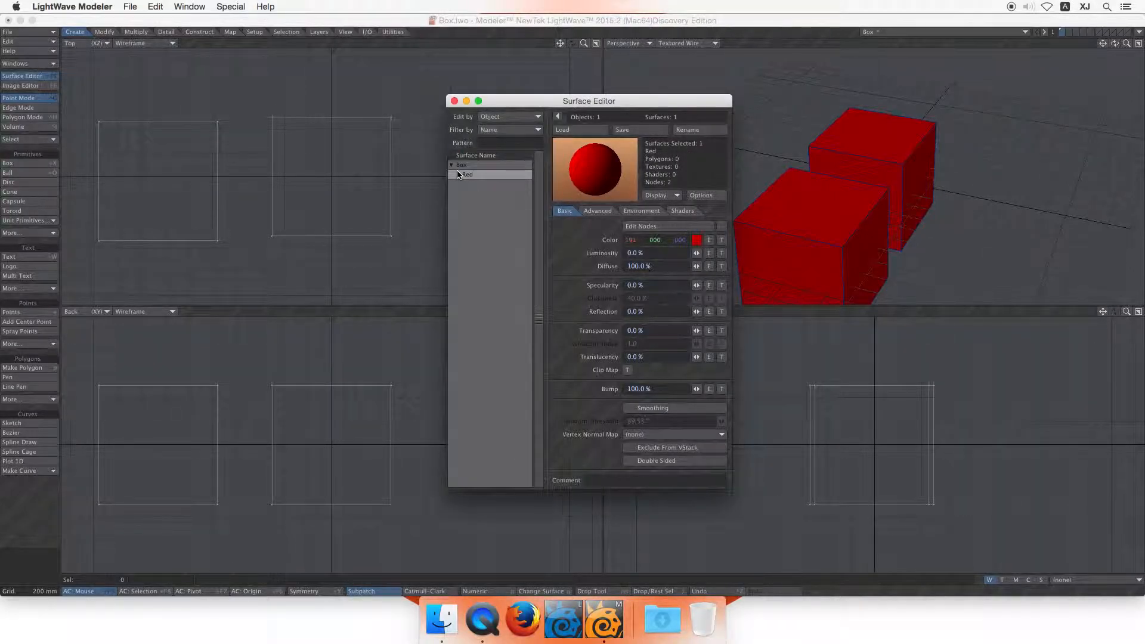
# Step: Move both red boxes back along positive Z and slightly along positive X, and add a third unit box at the origin
pyautogui.click(278, 190)
pyautogui.moveTo(320, 197); pyautogui.dragTo(401, 48)
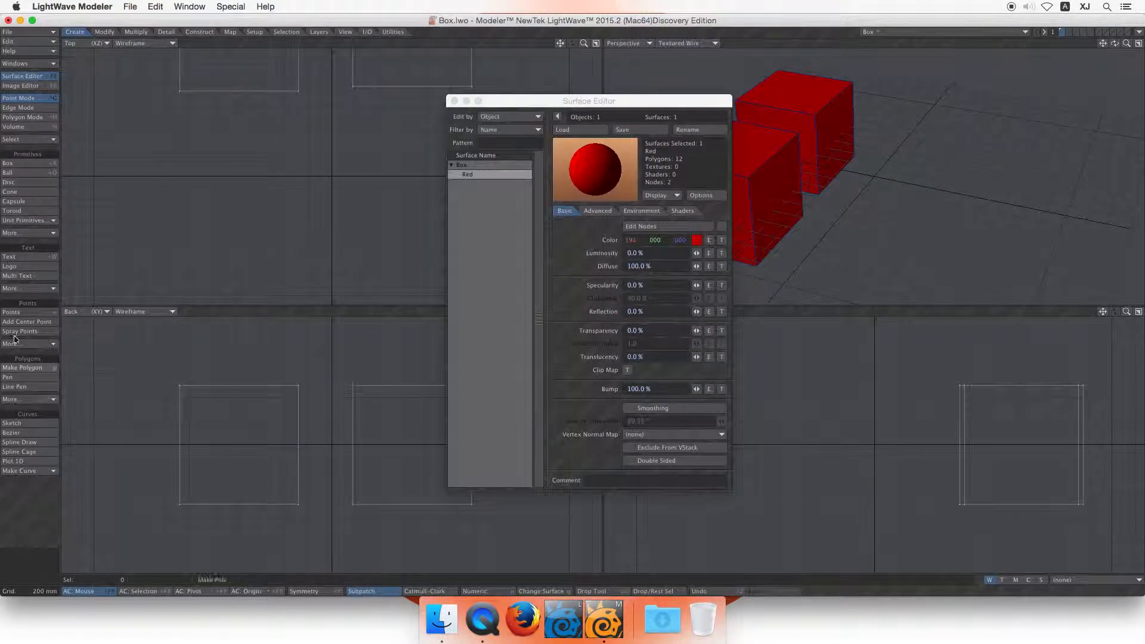
pyautogui.click(36, 220)
pyautogui.click(56, 223)
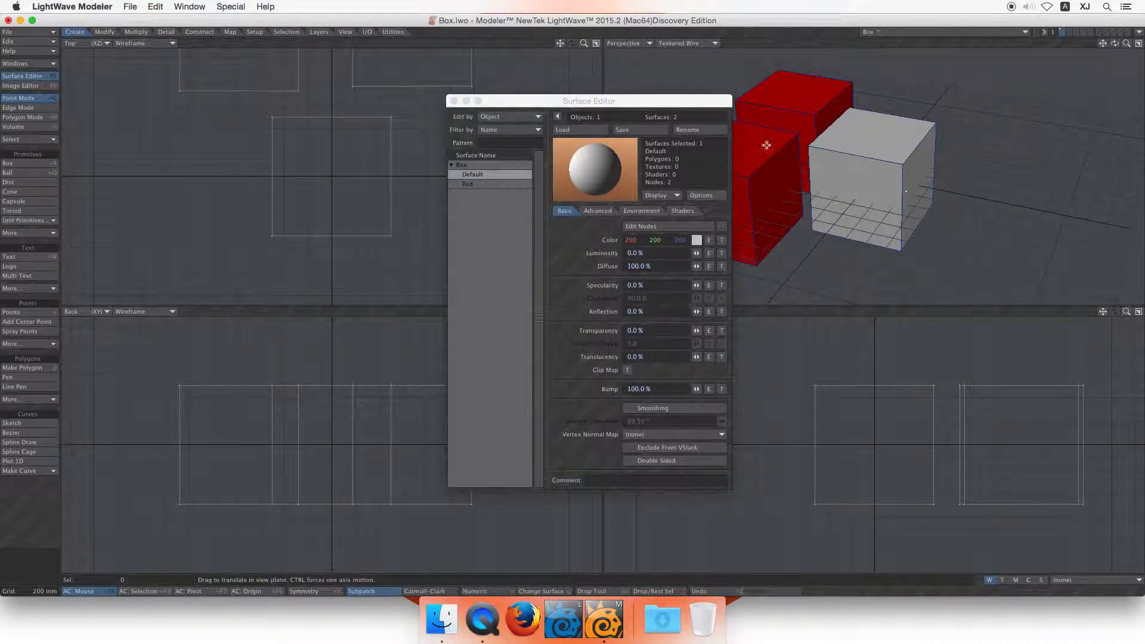
# Step: Select the Red surface and change its color to a light blue from the palette
pyautogui.moveTo(539, 99); pyautogui.dragTo(537, 132)
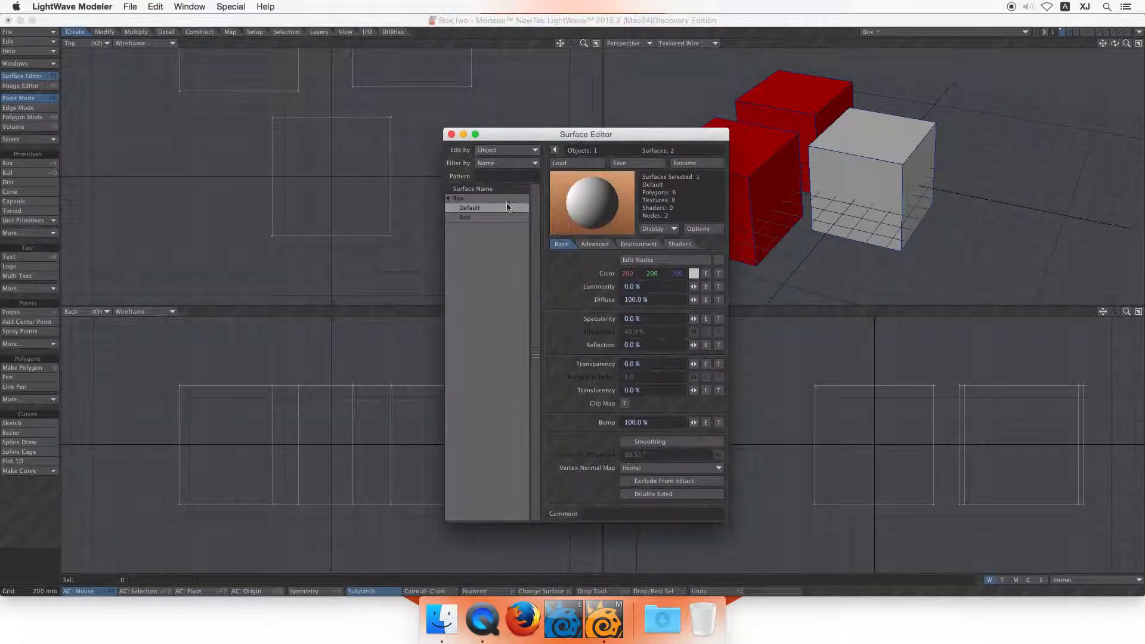
pyautogui.click(490, 218)
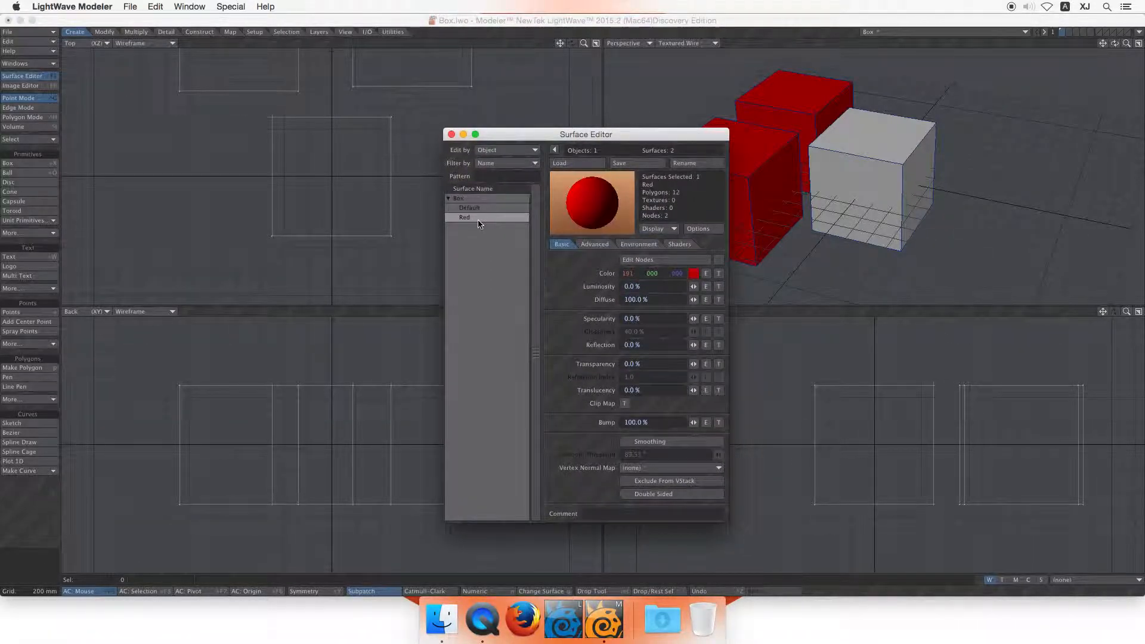
pyautogui.click(694, 274)
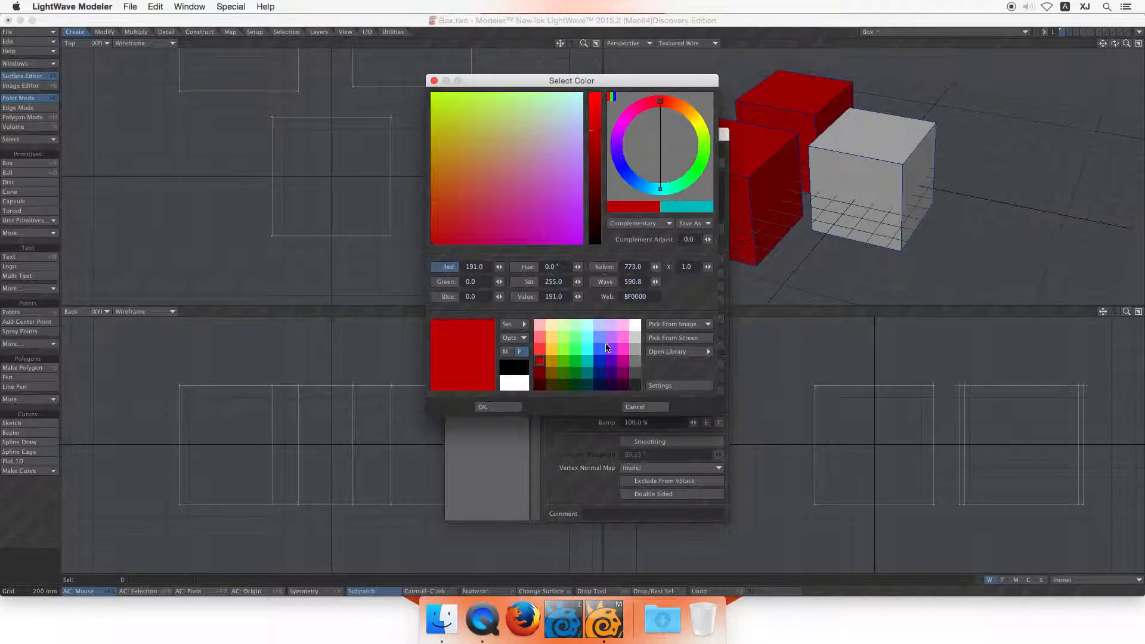
pyautogui.click(602, 351)
pyautogui.click(514, 407)
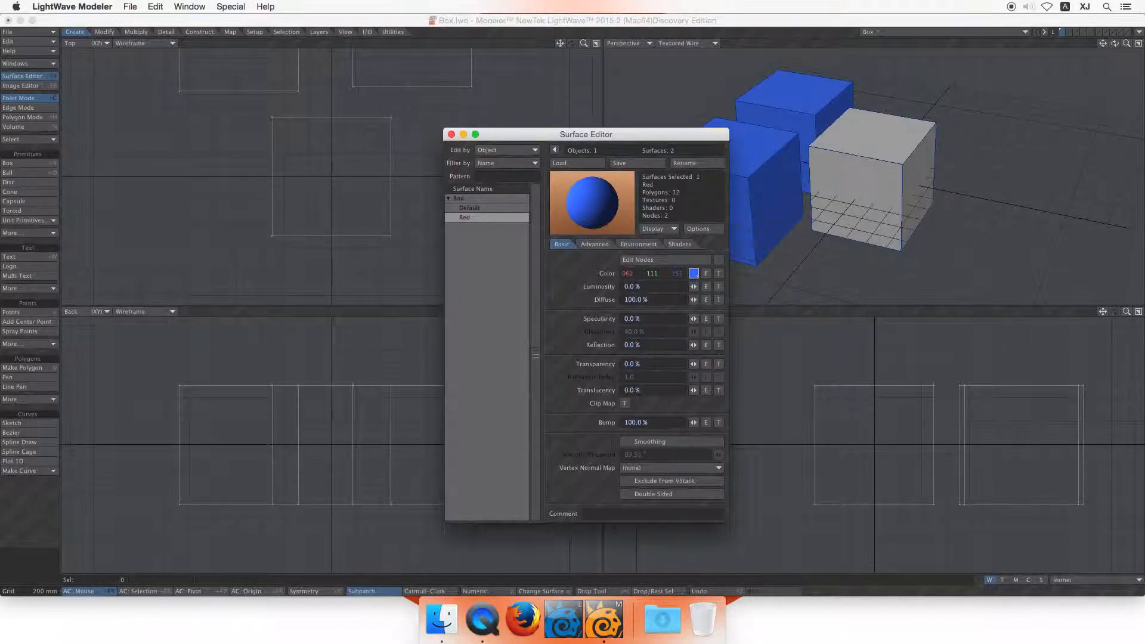
# Step: Set the Red surface's color back to red with RGB values 191, 0, 0
pyautogui.click(693, 274)
pyautogui.click(540, 361)
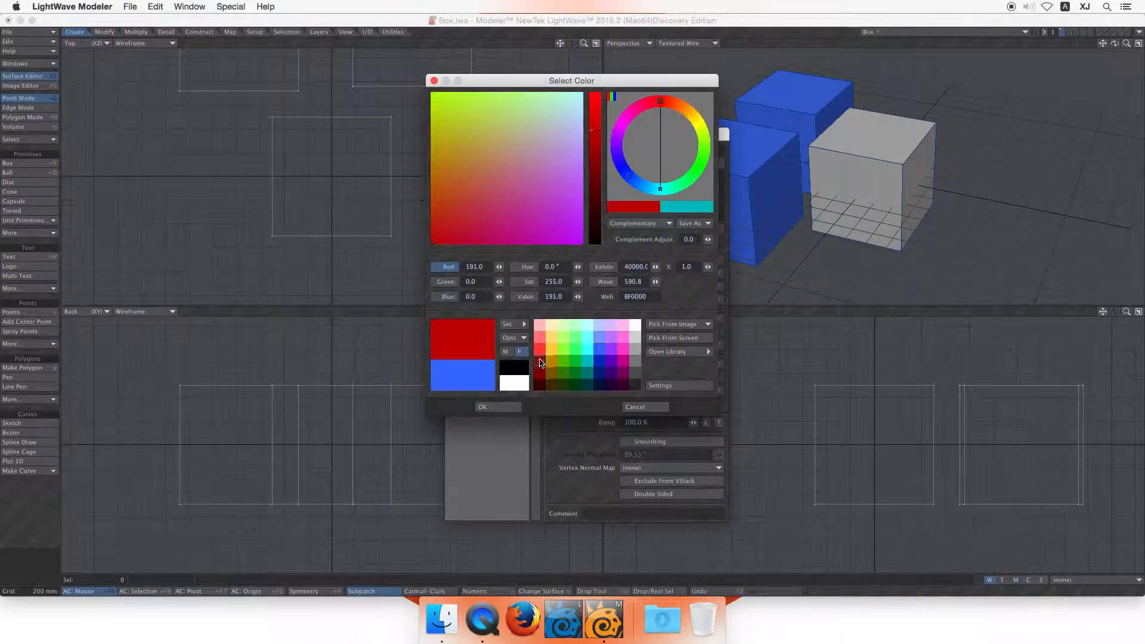
pyautogui.click(510, 408)
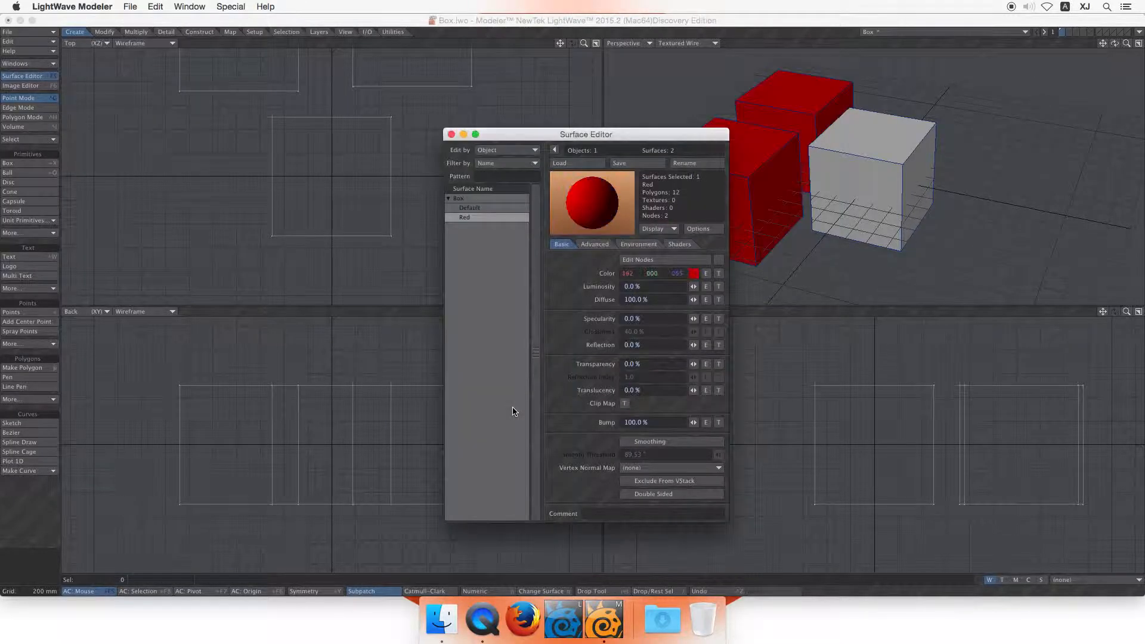
# Step: Rename the third box's Default surface as Green
pyautogui.click(508, 207)
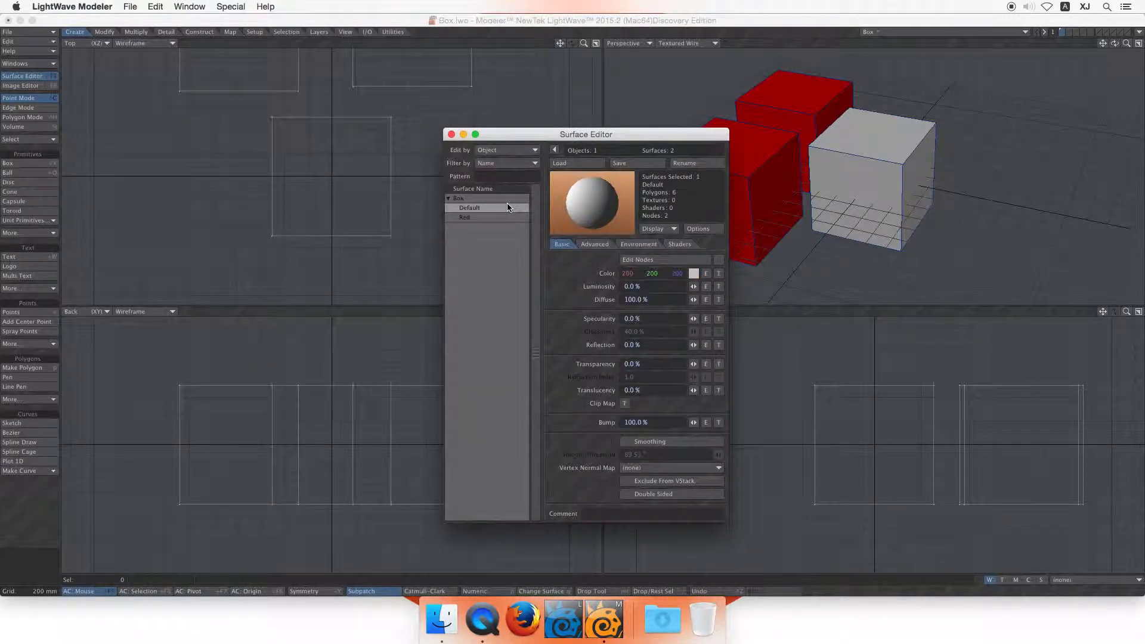
pyautogui.click(700, 166)
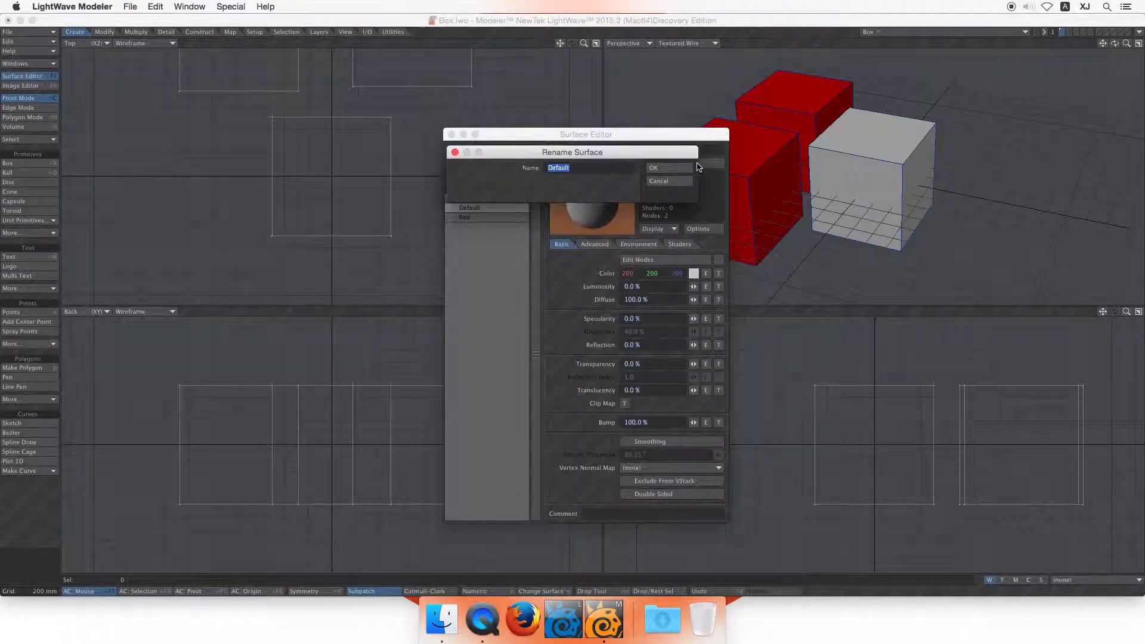
pyautogui.write('Green')
pyautogui.press('Return')
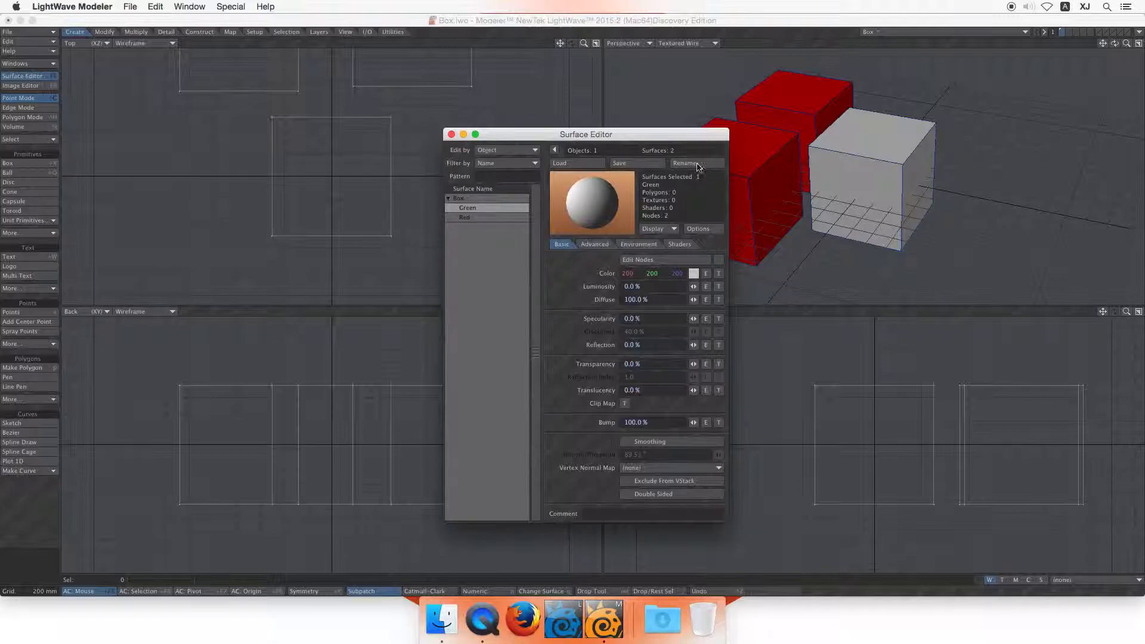
# Step: Set the Green surface's color to dark green with RGB values 0, 127, 31
pyautogui.click(693, 274)
pyautogui.click(575, 373)
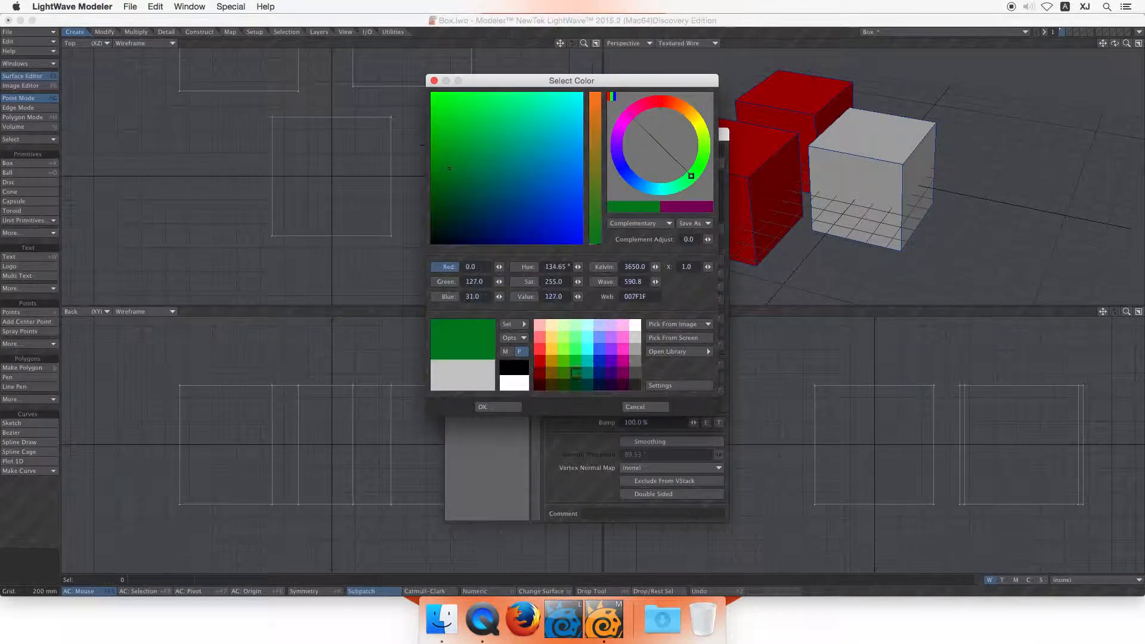
pyautogui.click(516, 408)
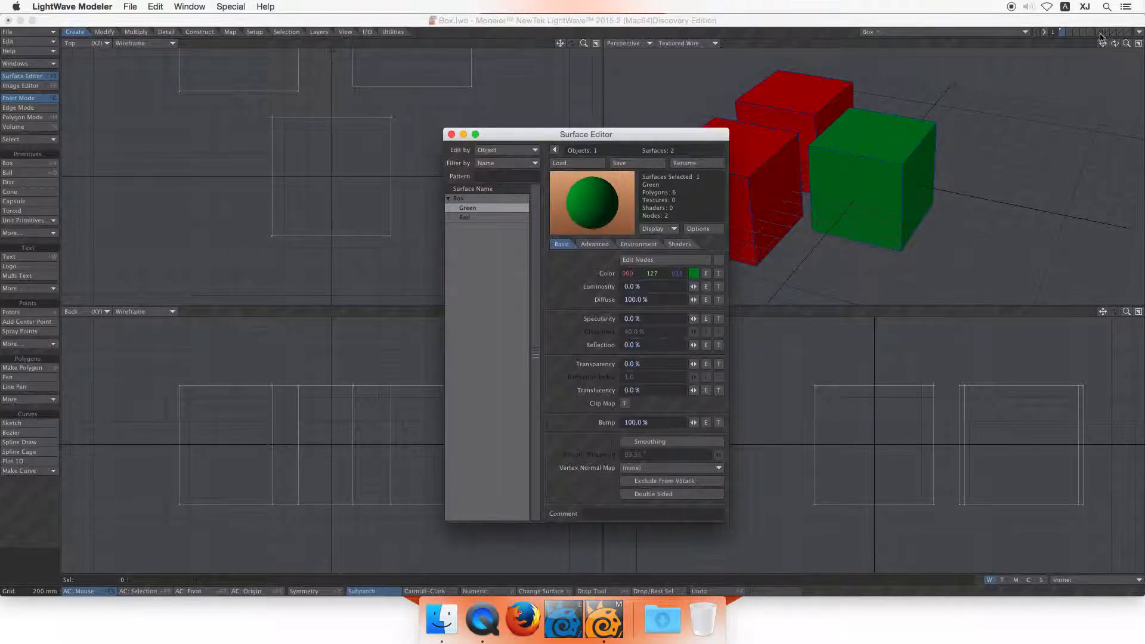
# Step: Switch to polygon selection and select the top faces of all three boxes in the perspective view
pyautogui.moveTo(599, 140); pyautogui.dragTo(494, 117)
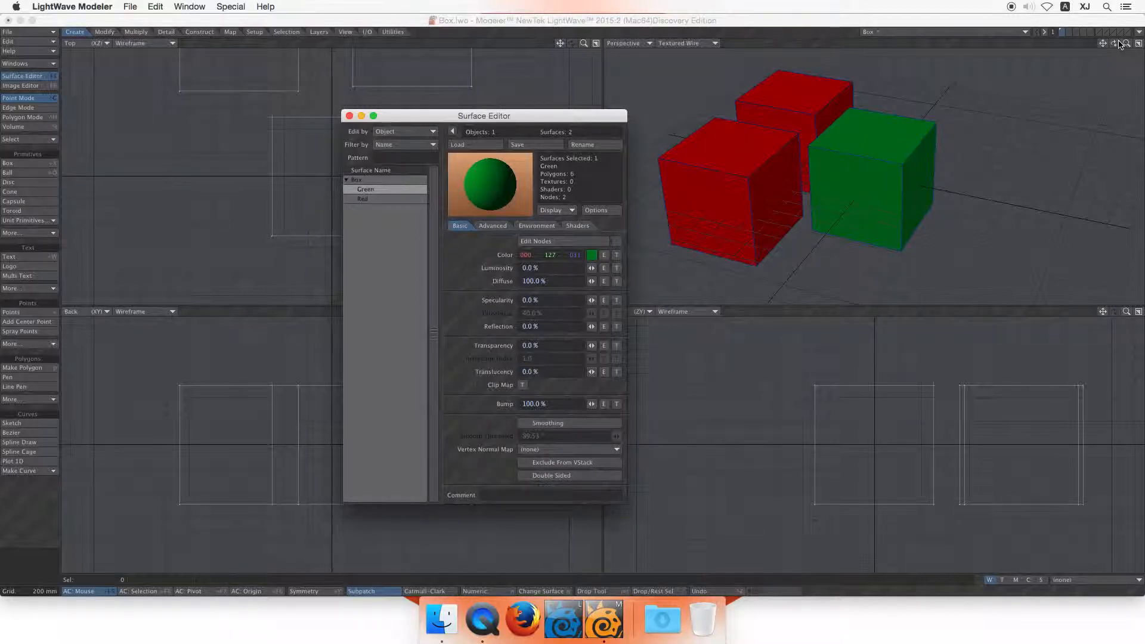
pyautogui.moveTo(1116, 44)
pyautogui.mouseDown()
pyautogui.moveTo(1140, 44)
pyautogui.moveTo(1116, 55)
pyautogui.mouseUp()
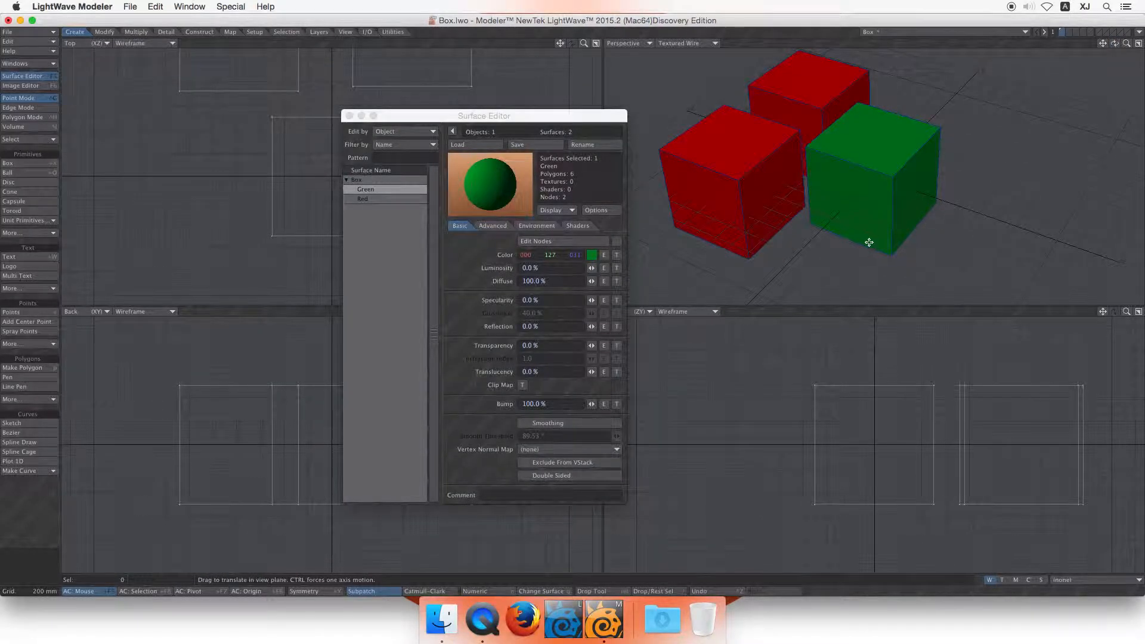
pyautogui.hotkey('ctrl', 'h')
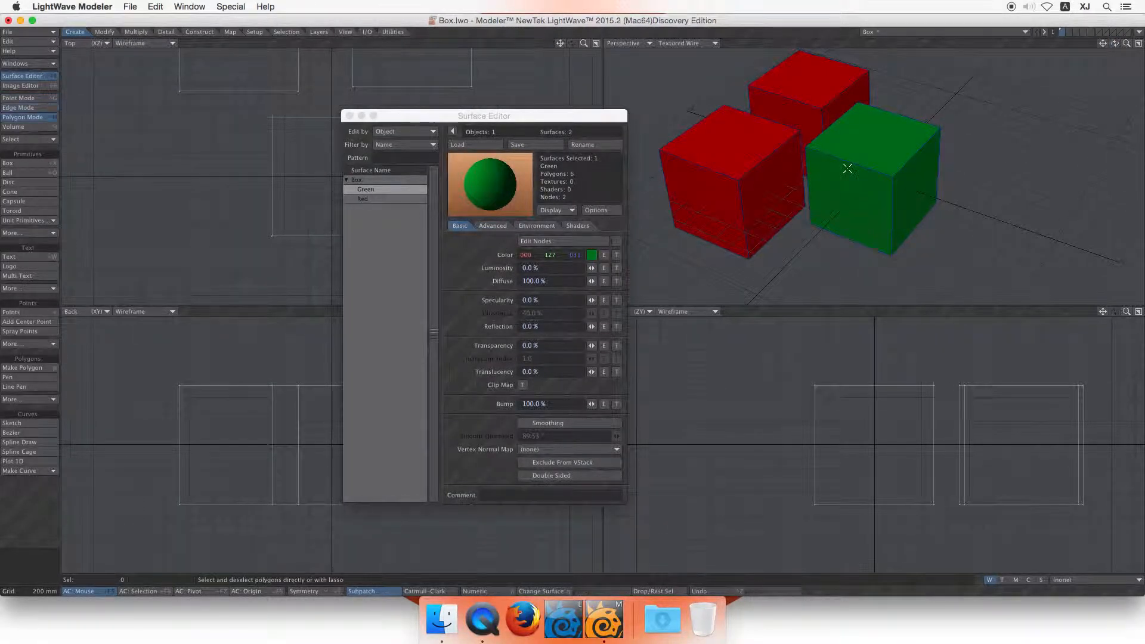
pyautogui.click(727, 145)
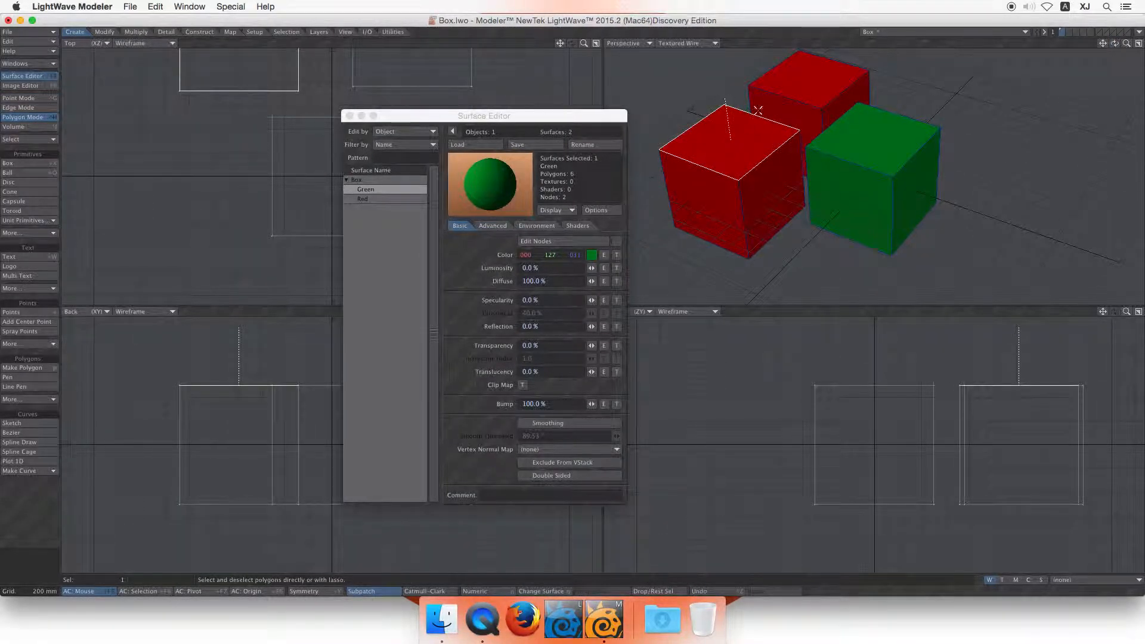
pyautogui.click(813, 81)
pyautogui.click(870, 128)
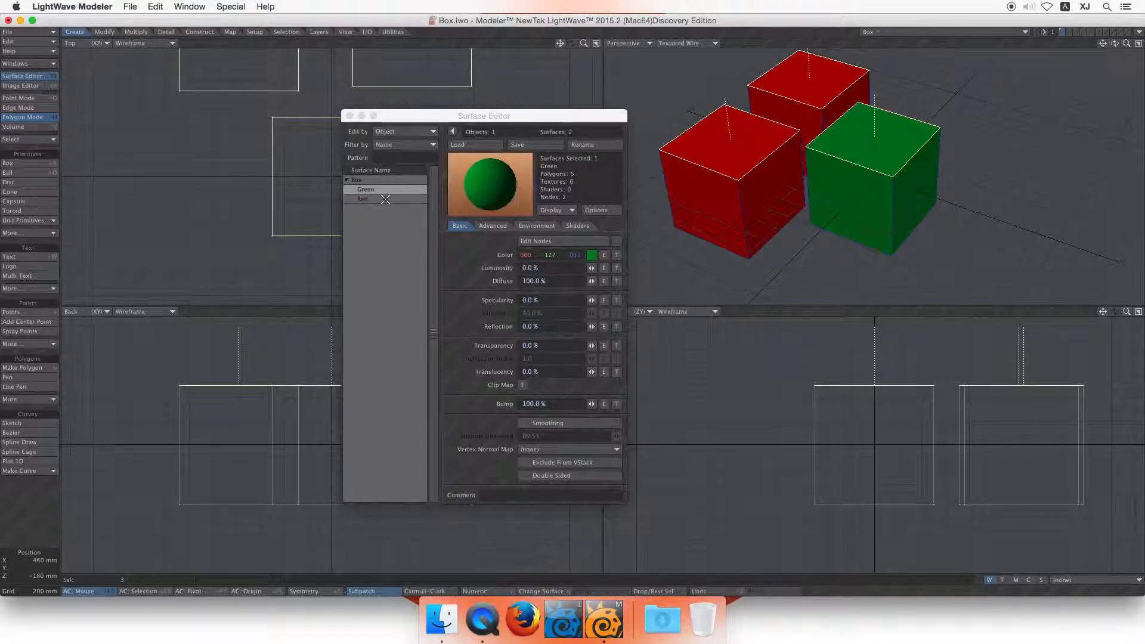
# Step: Change the Green surface's color to blue with RGB values 0, 42, 163
pyautogui.click(589, 255)
pyautogui.click(528, 223)
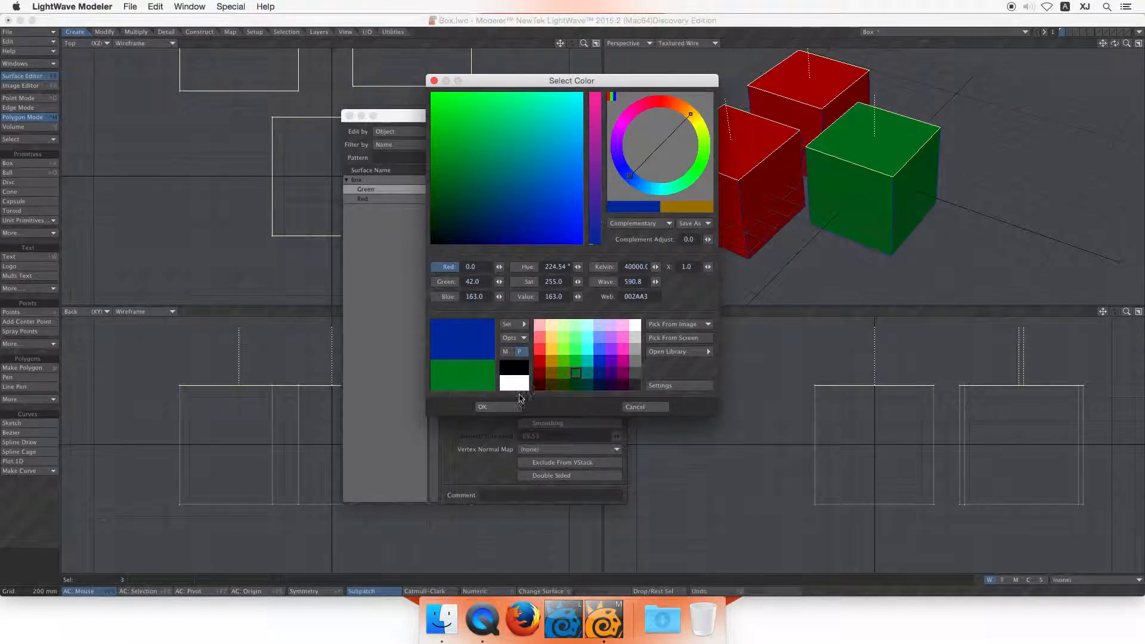
pyautogui.click(506, 406)
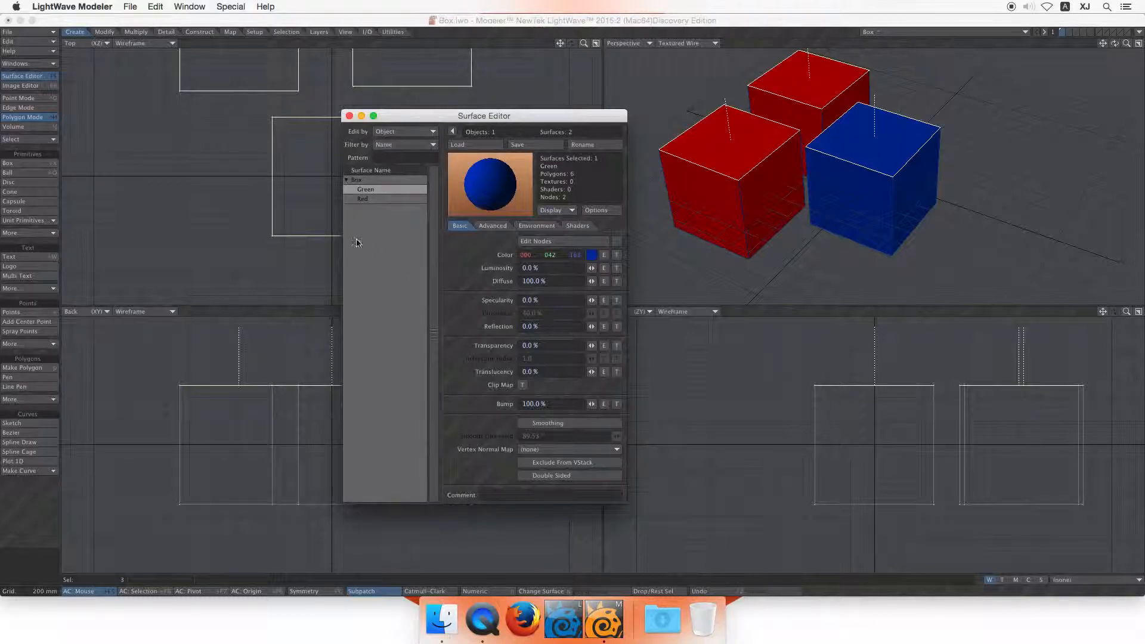
# Step: Restore the Green surface's color to dark green with RGB values 0, 127, 31
pyautogui.click(592, 254)
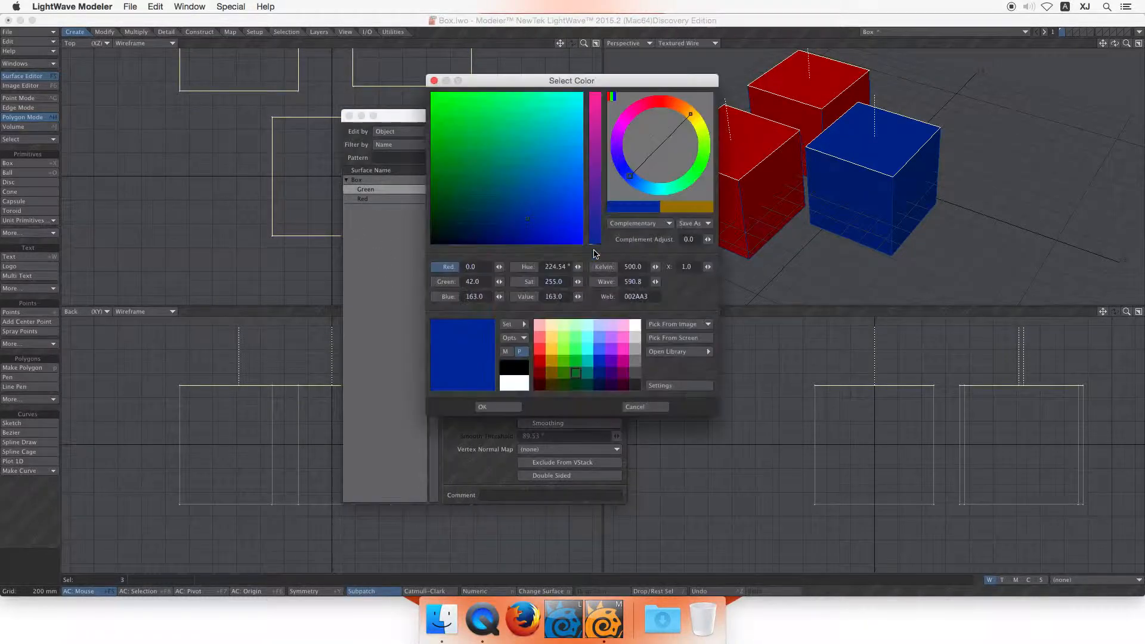
pyautogui.click(575, 375)
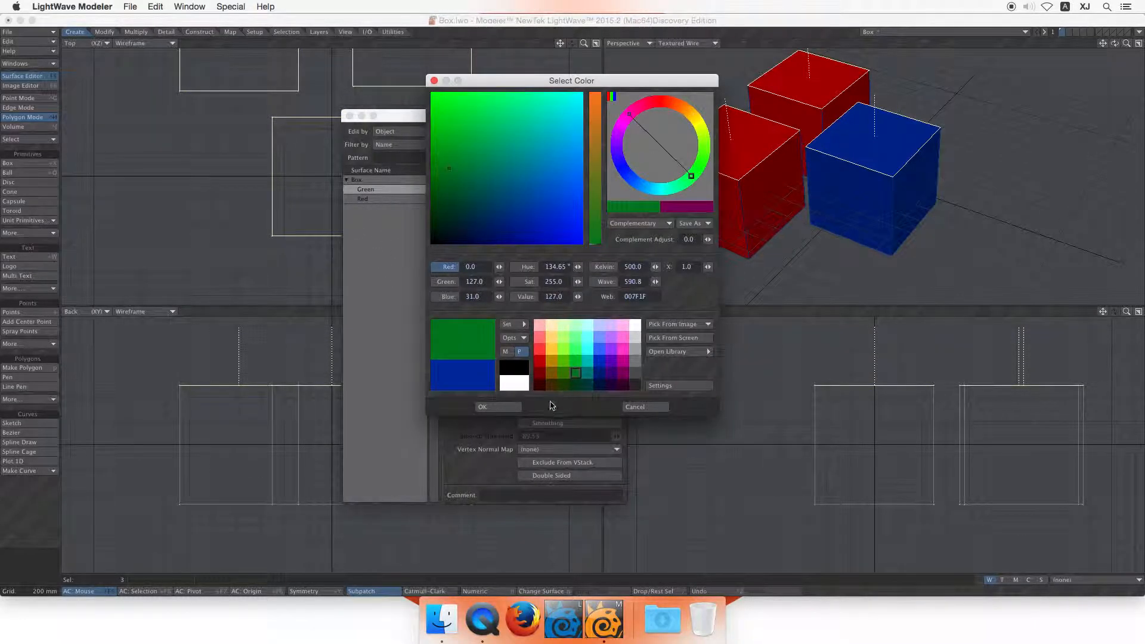
pyautogui.click(506, 408)
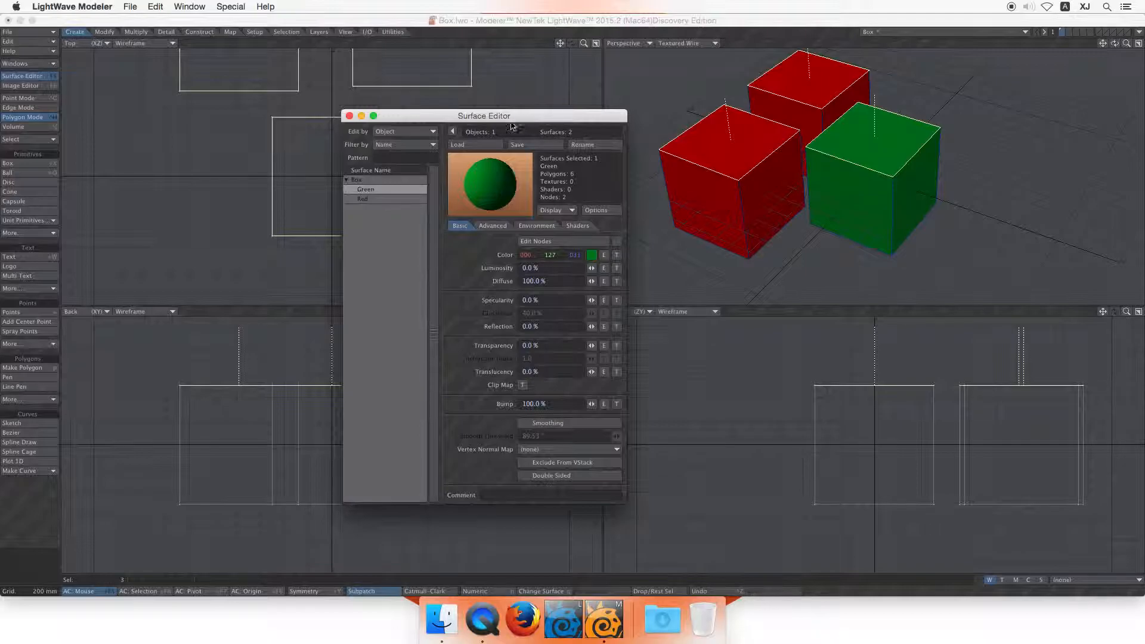
# Step: Assign a new surface named Black, colored RGB 0, 0, 0, to the selected top faces of the three boxes
pyautogui.moveTo(440, 121); pyautogui.dragTo(148, 128)
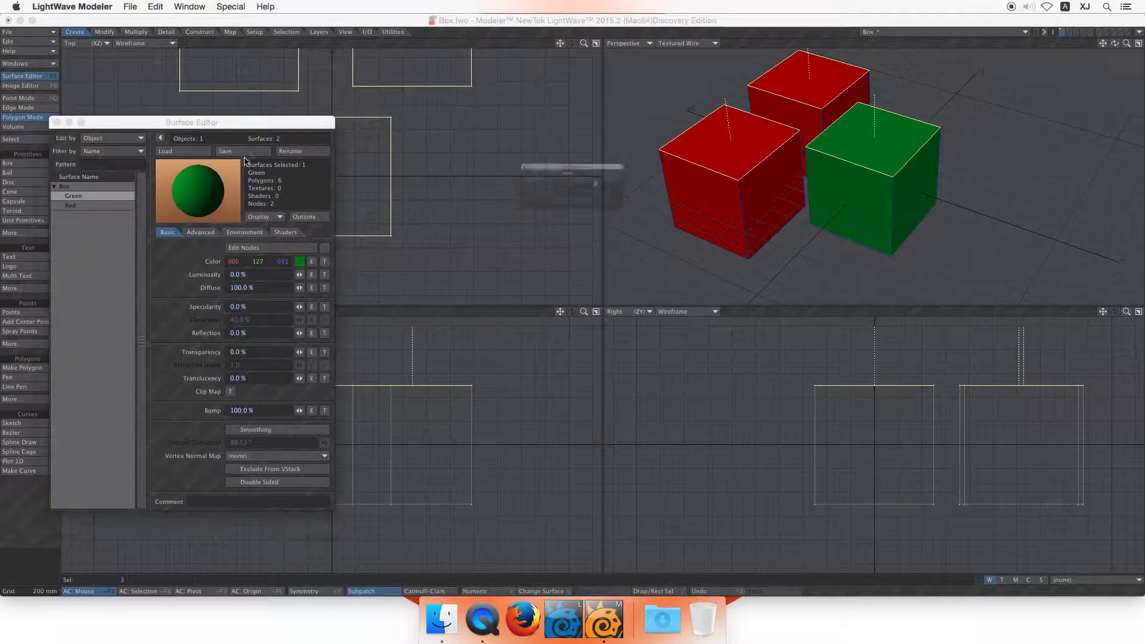
pyautogui.moveTo(619, 143); pyautogui.dragTo(521, 130)
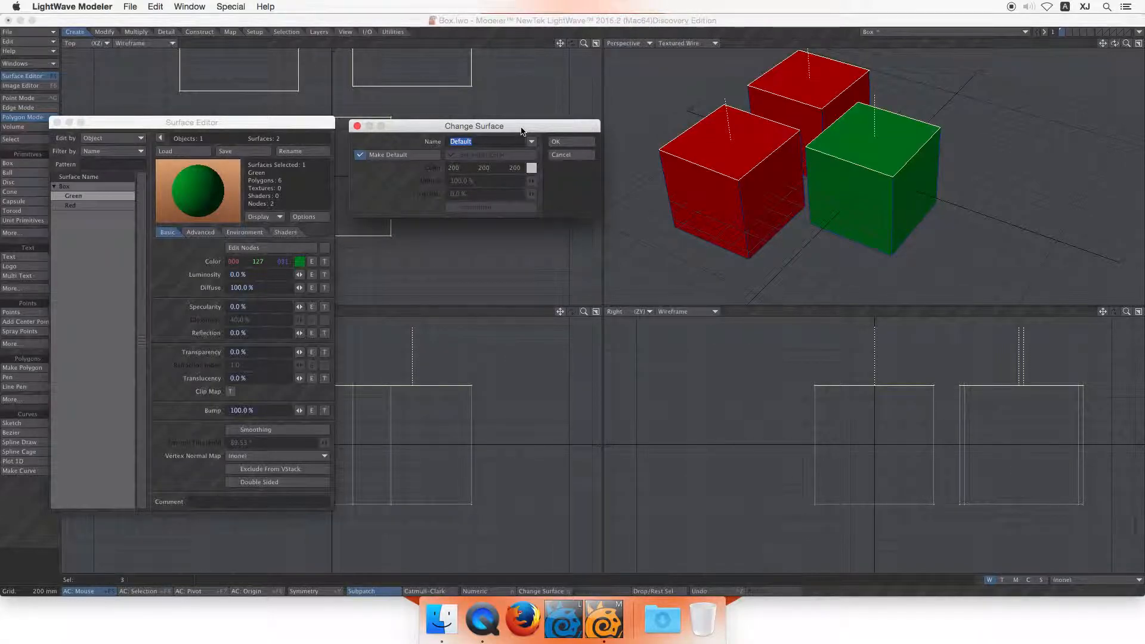
pyautogui.write('Black')
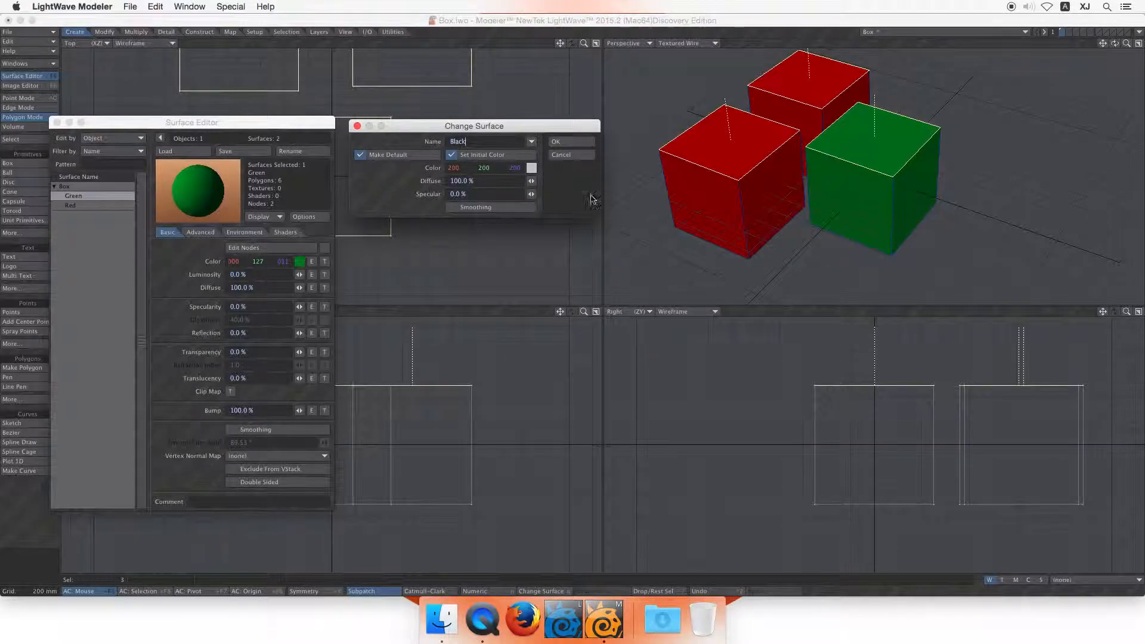
pyautogui.click(532, 167)
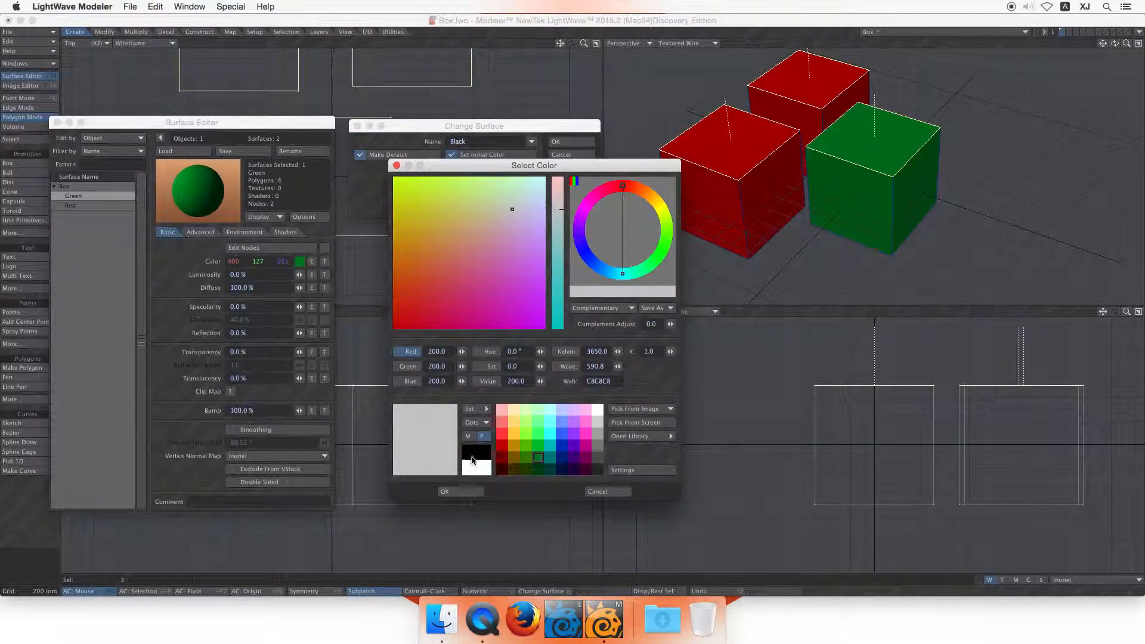
pyautogui.click(475, 452)
pyautogui.click(461, 492)
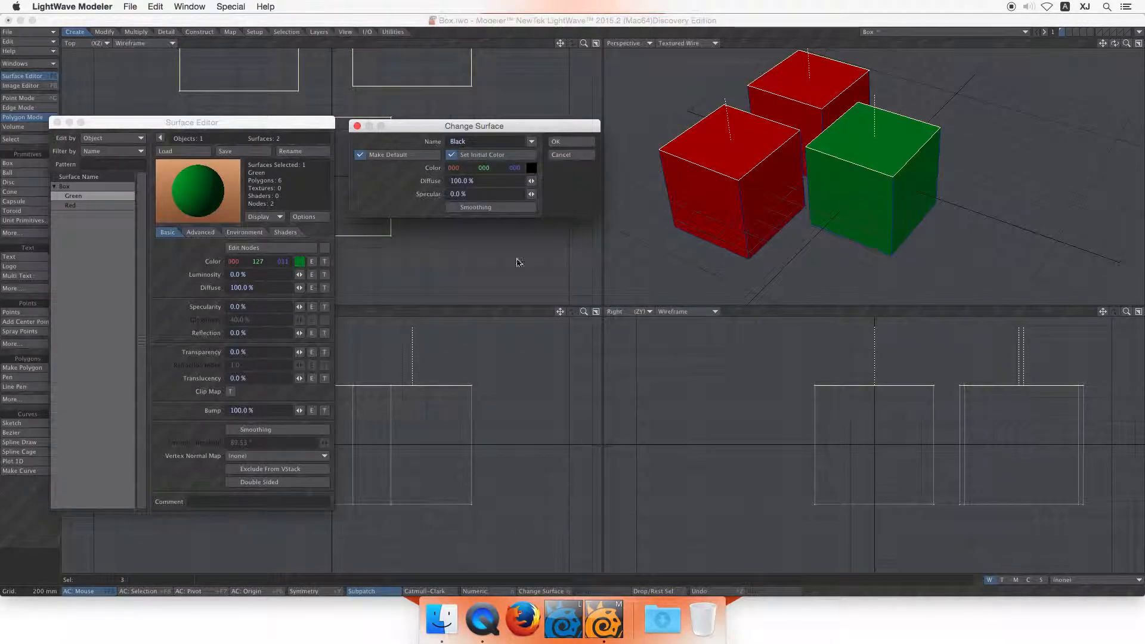
pyautogui.click(571, 142)
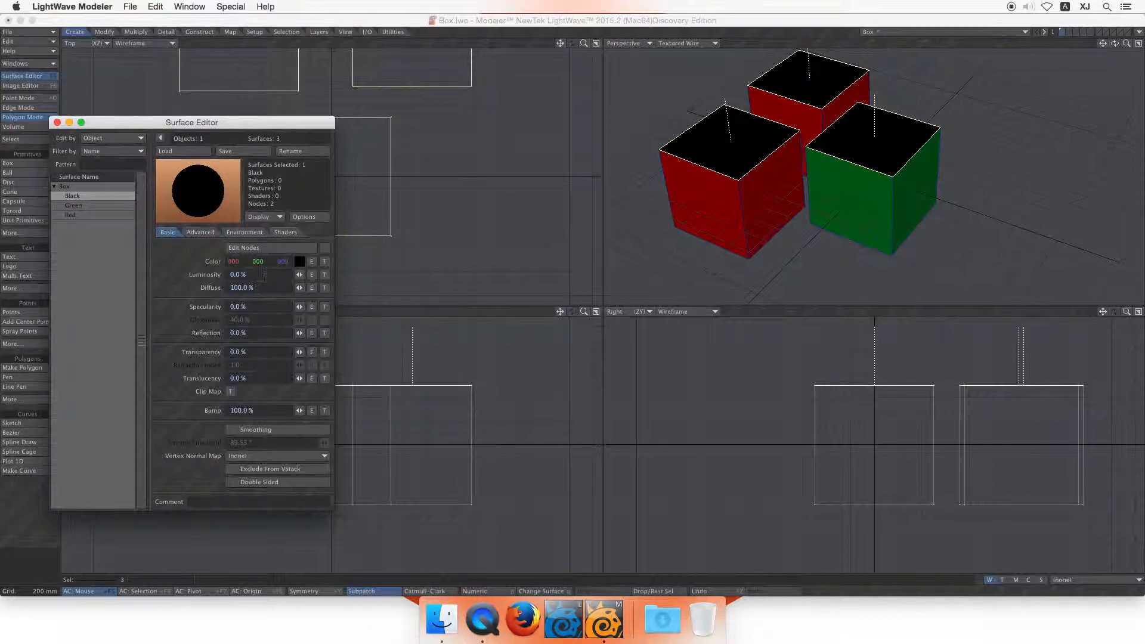
# Step: Clear the top-face selection, select the green box's front face, and open Change Surface for it
pyautogui.moveTo(258, 261)
pyautogui.mouseDown()
pyautogui.moveTo(393, 261)
pyautogui.moveTo(258, 261)
pyautogui.mouseUp()
pyautogui.moveTo(1114, 44); pyautogui.dragTo(883, 143)
pyautogui.moveTo(795, 165)
pyautogui.mouseDown()
pyautogui.moveTo(822, 88)
pyautogui.moveTo(866, 121)
pyautogui.moveTo(878, 173)
pyautogui.mouseUp()
pyautogui.click(878, 173)
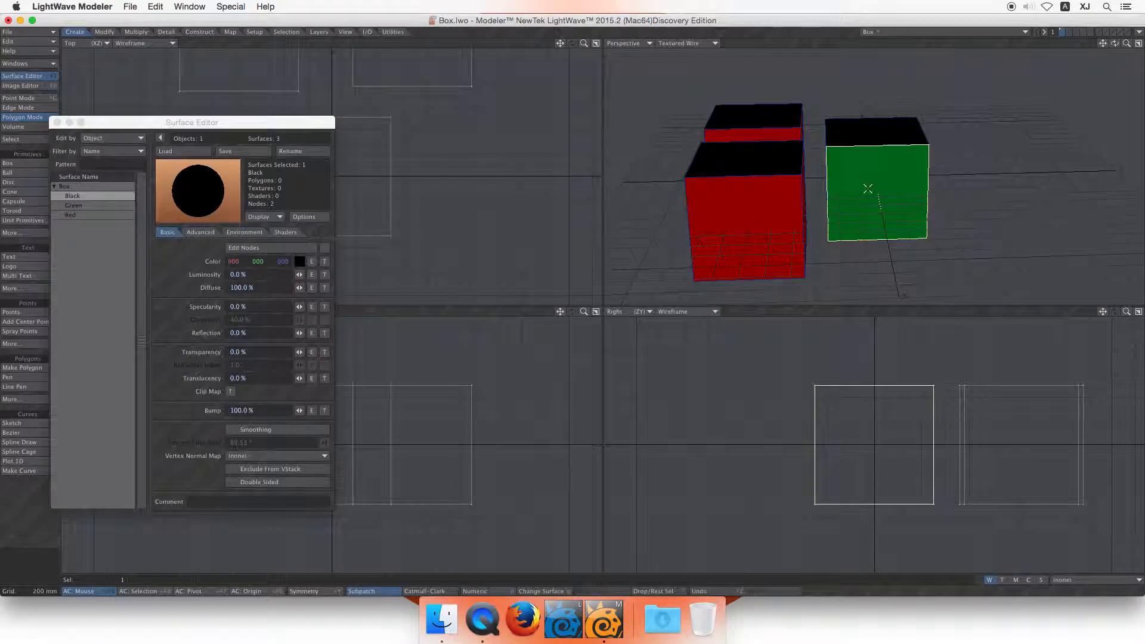
pyautogui.press('q')
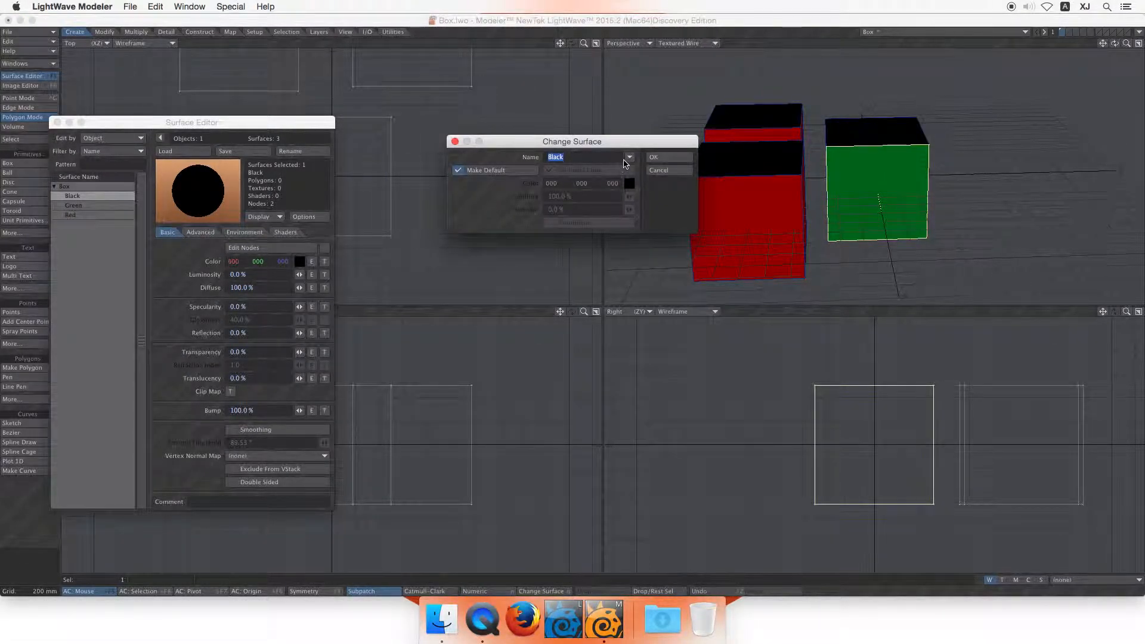
# Step: Try the existing Green and Red surfaces as the assignment for the selected front face
pyautogui.click(629, 157)
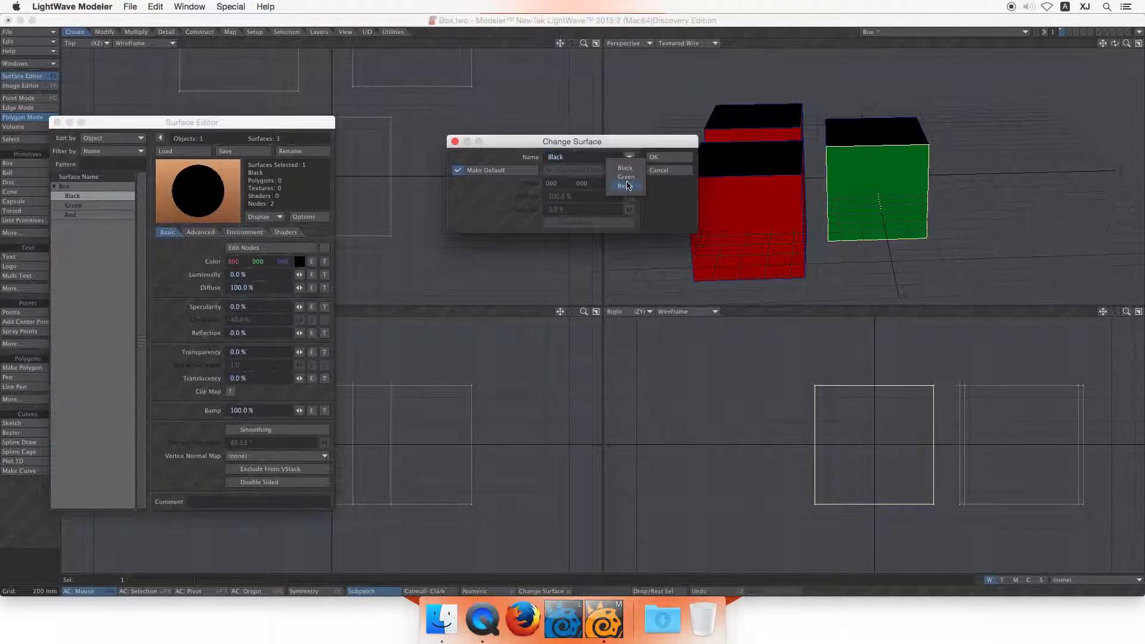
pyautogui.click(627, 176)
pyautogui.click(629, 157)
pyautogui.click(631, 186)
pyautogui.click(630, 161)
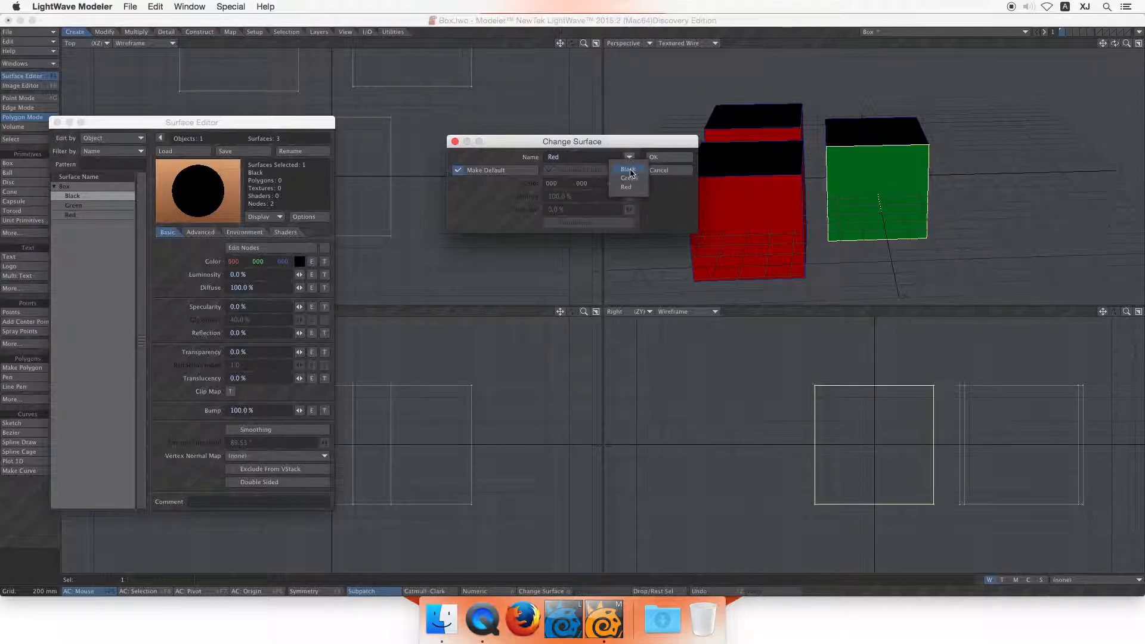
pyautogui.click(630, 178)
# Step: Assign a new surface named Orange, colored RGB 255, 140, 26, to the green box's front face
pyautogui.moveTo(611, 157); pyautogui.dragTo(442, 166)
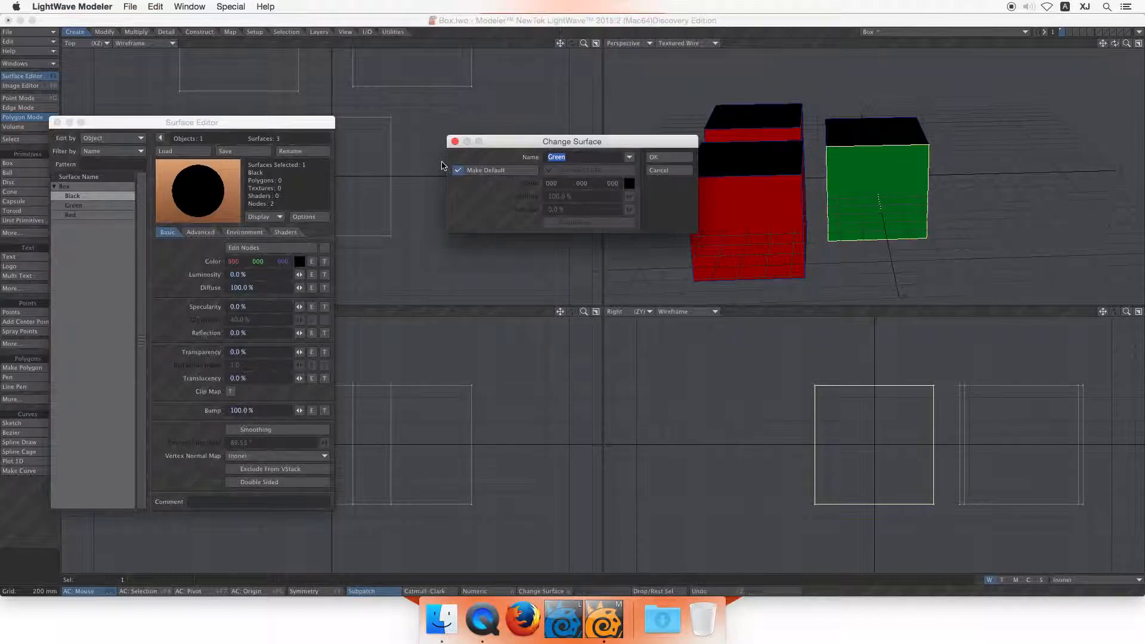
pyautogui.write('Orange')
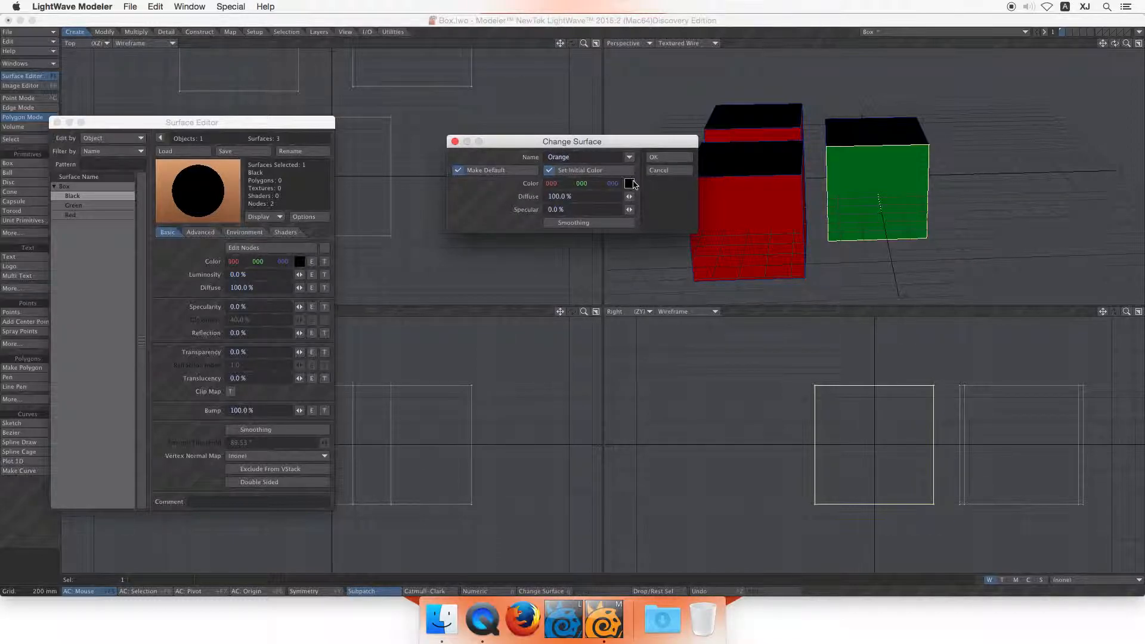
pyautogui.click(631, 183)
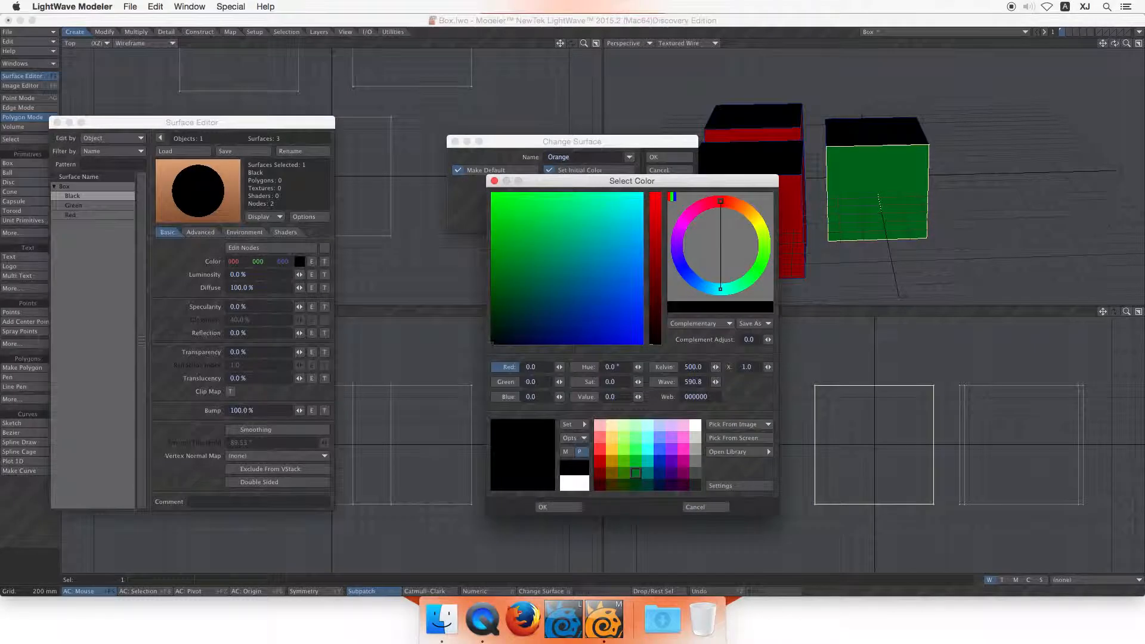
pyautogui.click(611, 449)
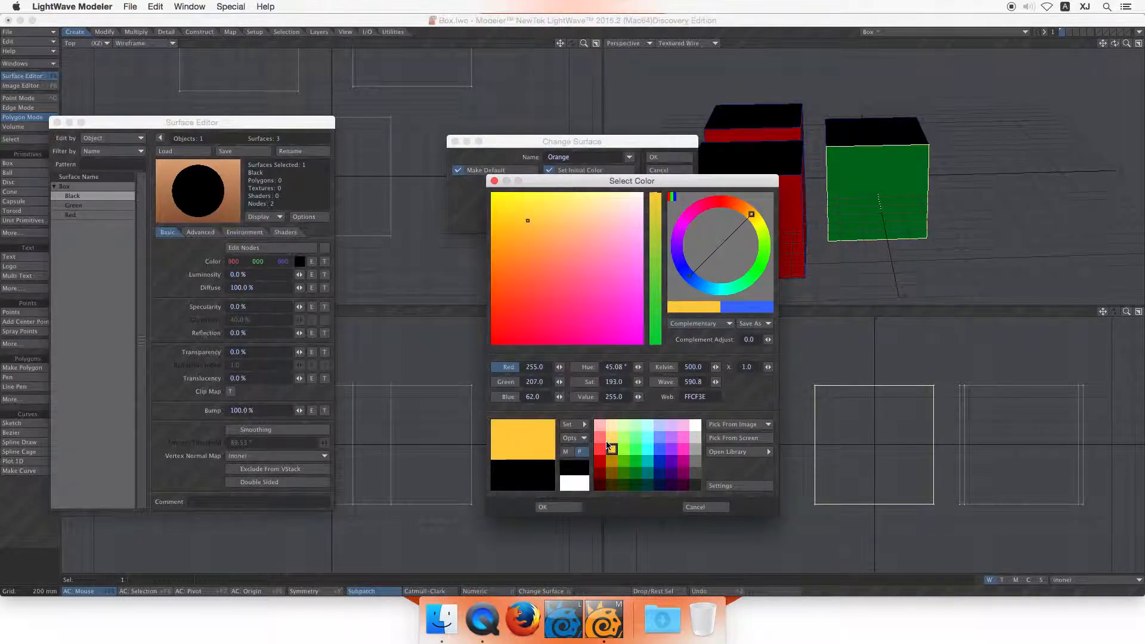
pyautogui.click(507, 261)
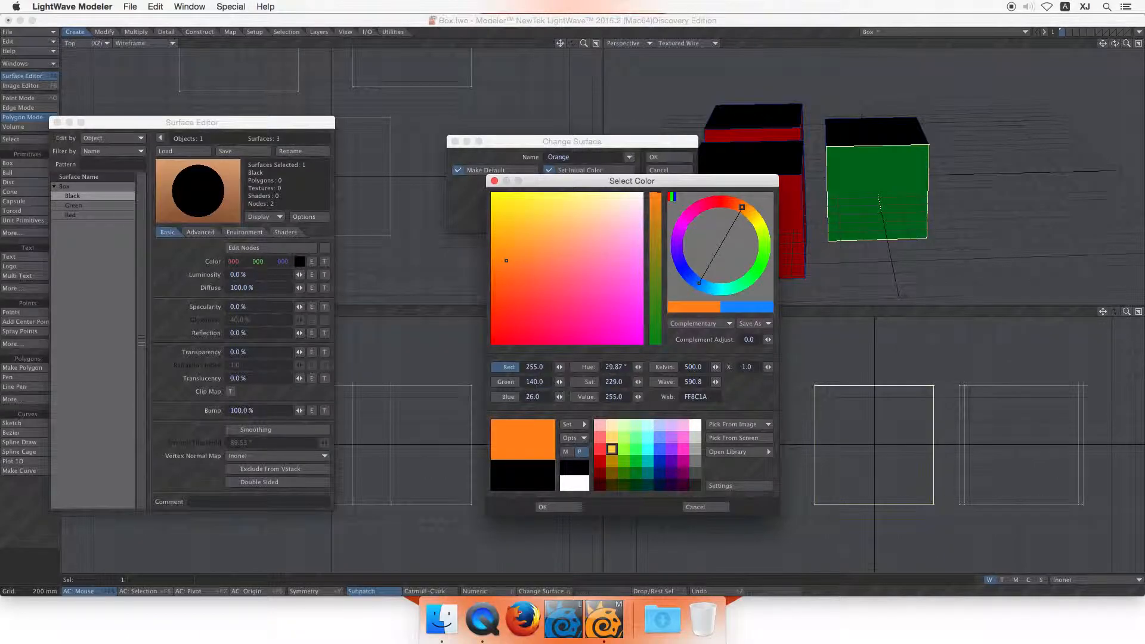
pyautogui.click(568, 507)
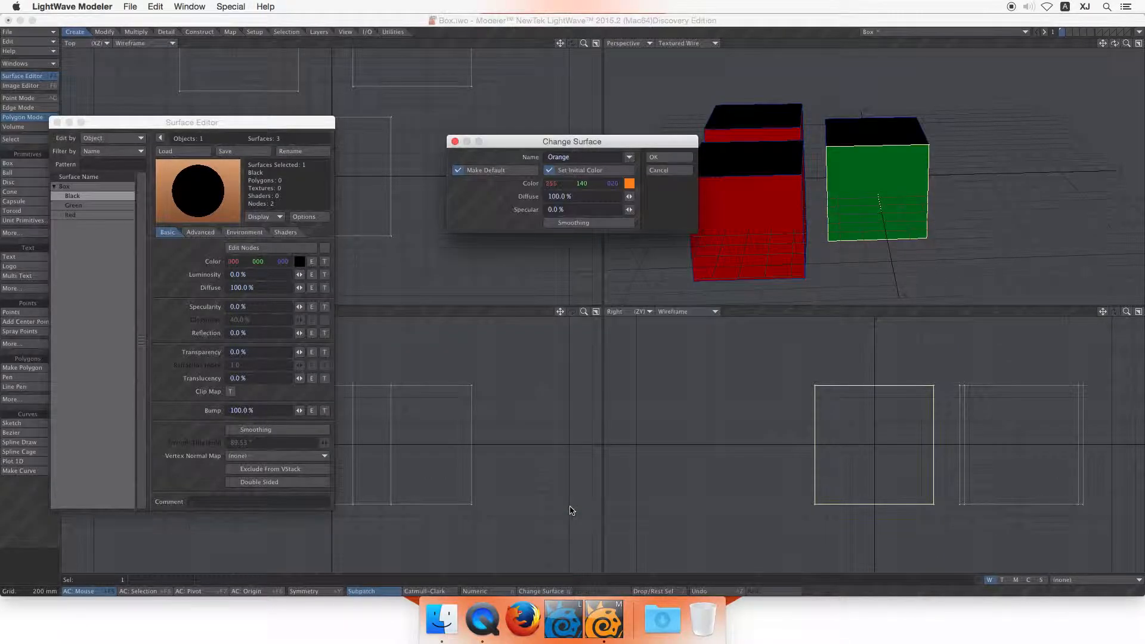
pyautogui.click(669, 156)
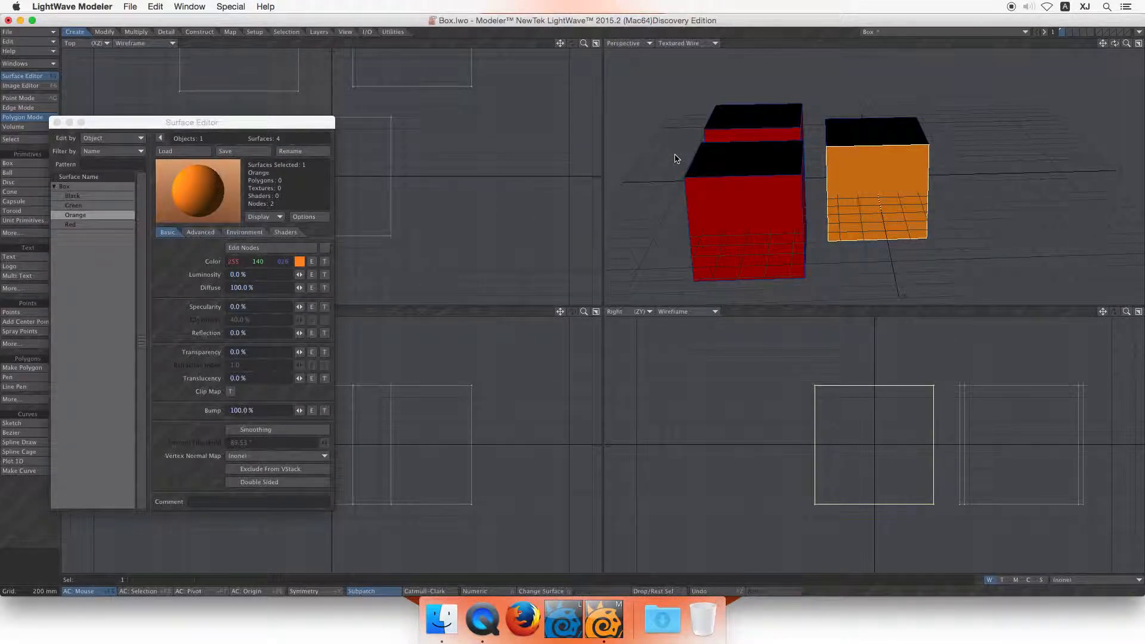
# Step: Clear the selection and assign a new surface named White, colored RGB 255, 255, 255, to all three boxes
pyautogui.moveTo(1115, 44); pyautogui.dragTo(1082, 90)
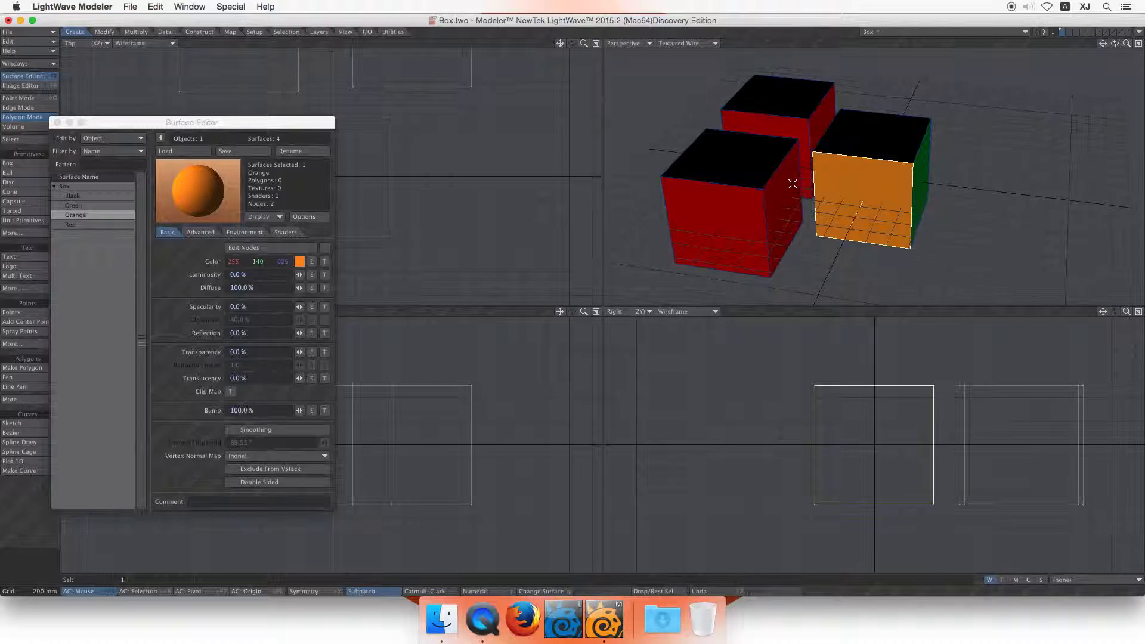
pyautogui.press('/')
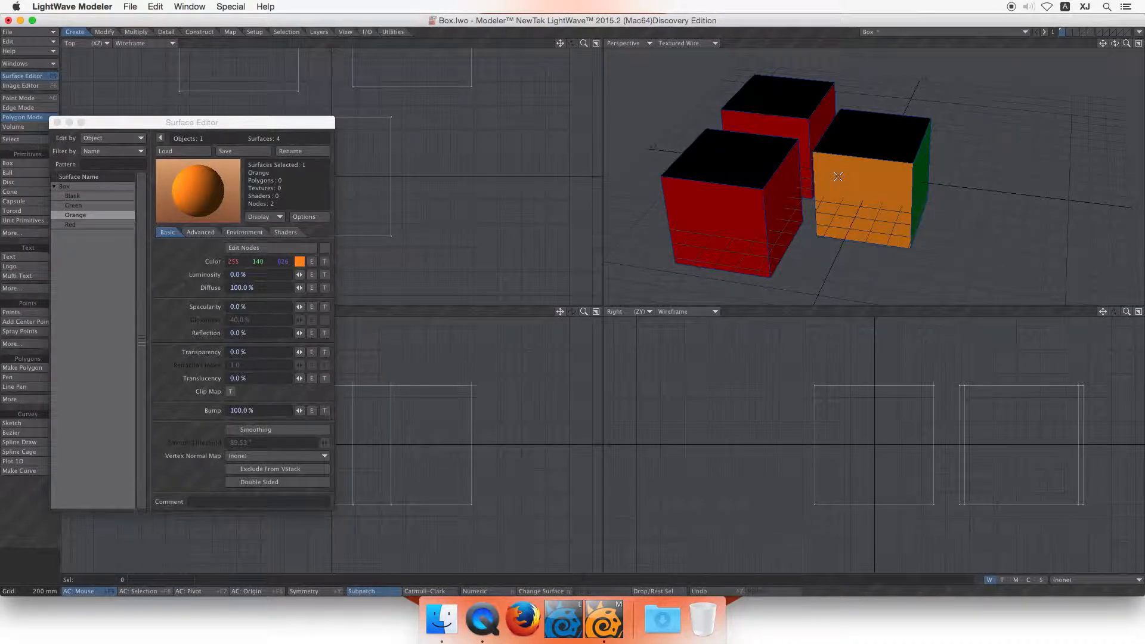
pyautogui.press('q')
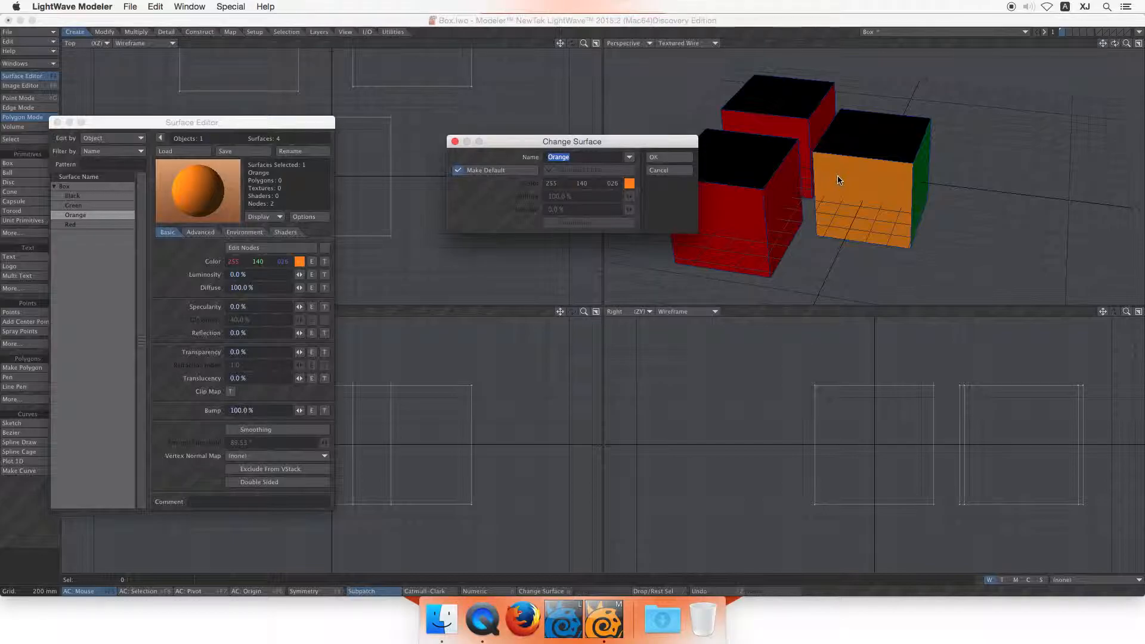
pyautogui.write('White')
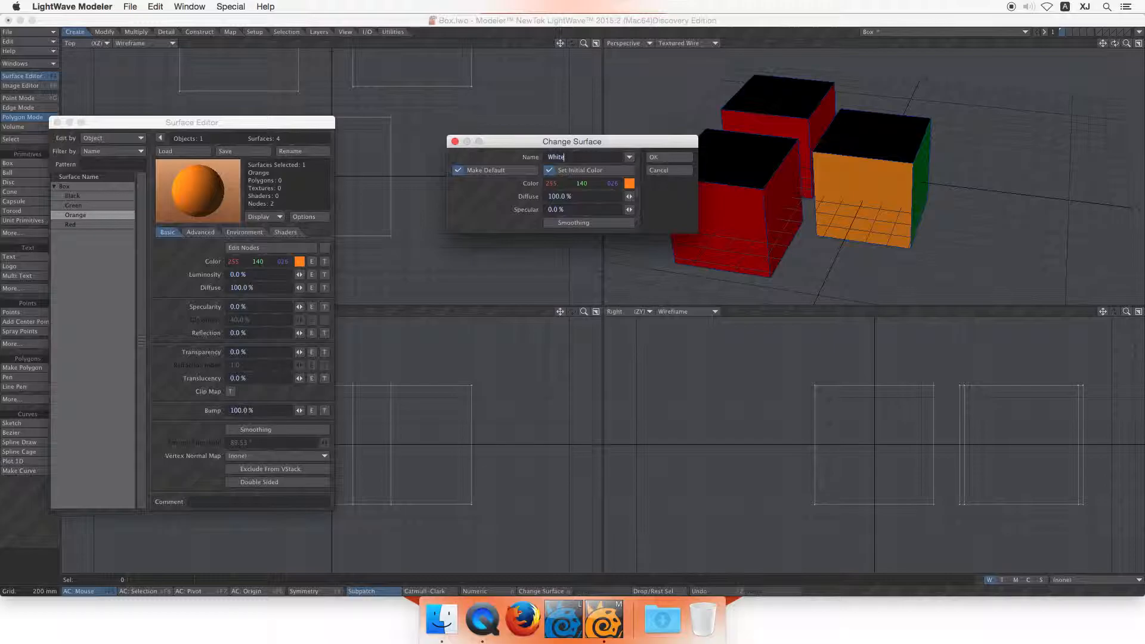
pyautogui.click(629, 183)
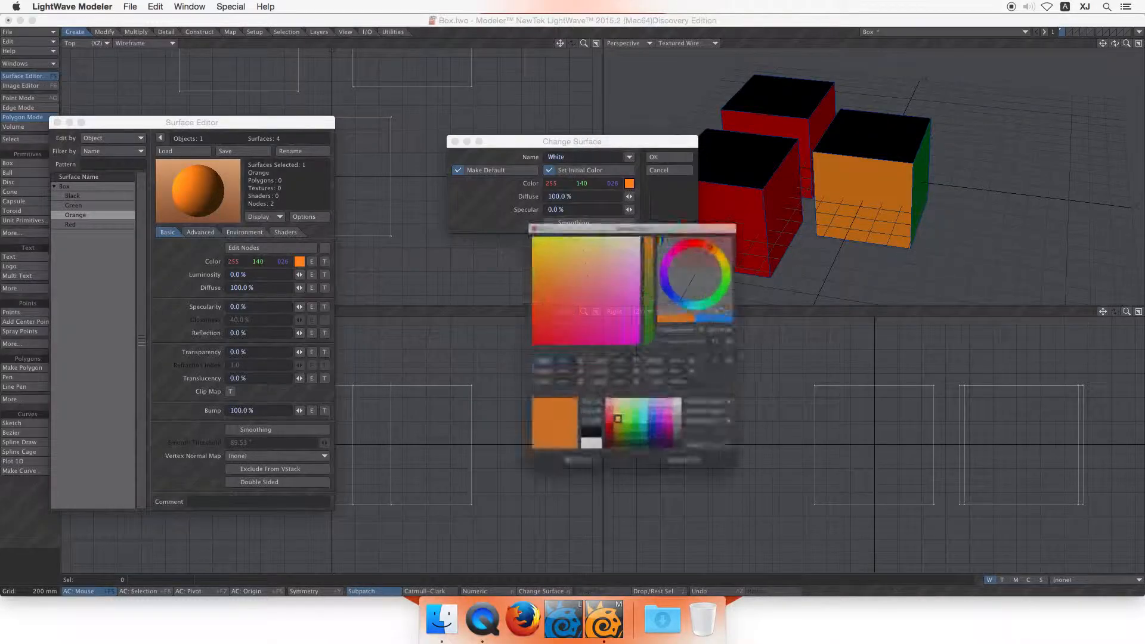
pyautogui.click(580, 482)
pyautogui.click(578, 508)
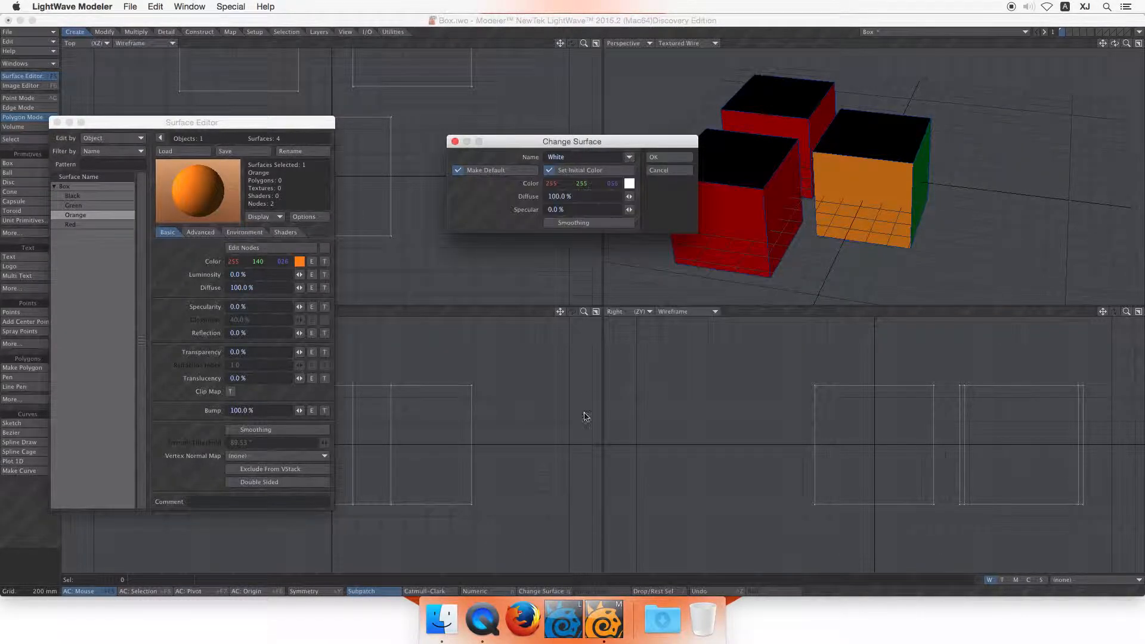
pyautogui.click(670, 158)
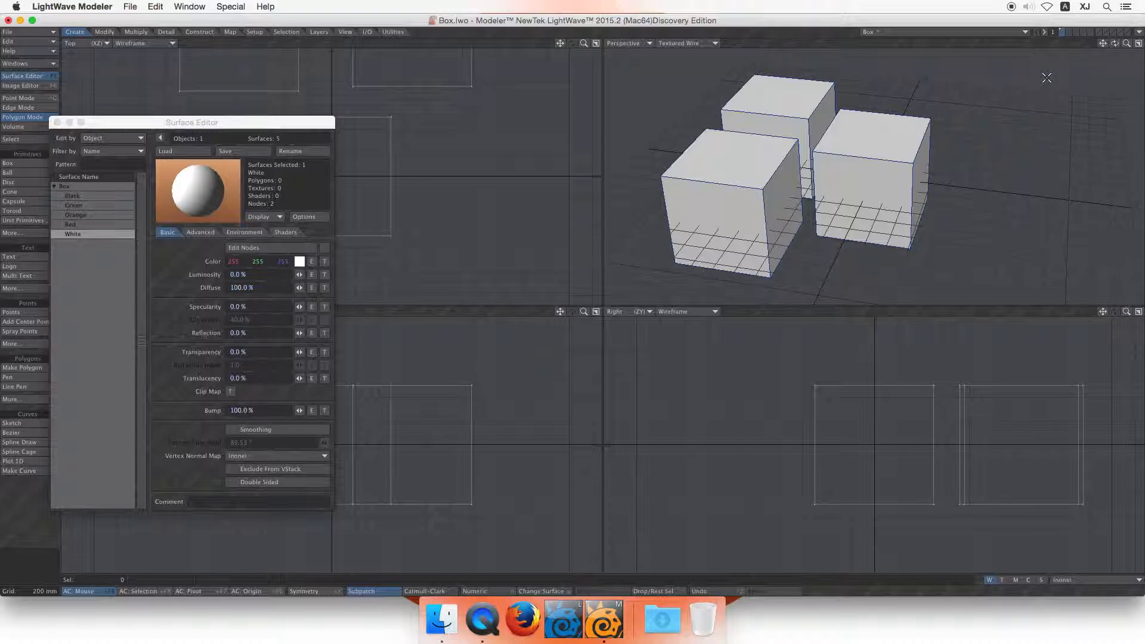
# Step: Switch to the empty second layer and create a unit ball primitive at the origin
pyautogui.moveTo(1113, 48)
pyautogui.mouseDown()
pyautogui.moveTo(1137, 50)
pyautogui.moveTo(1101, 44)
pyautogui.mouseUp()
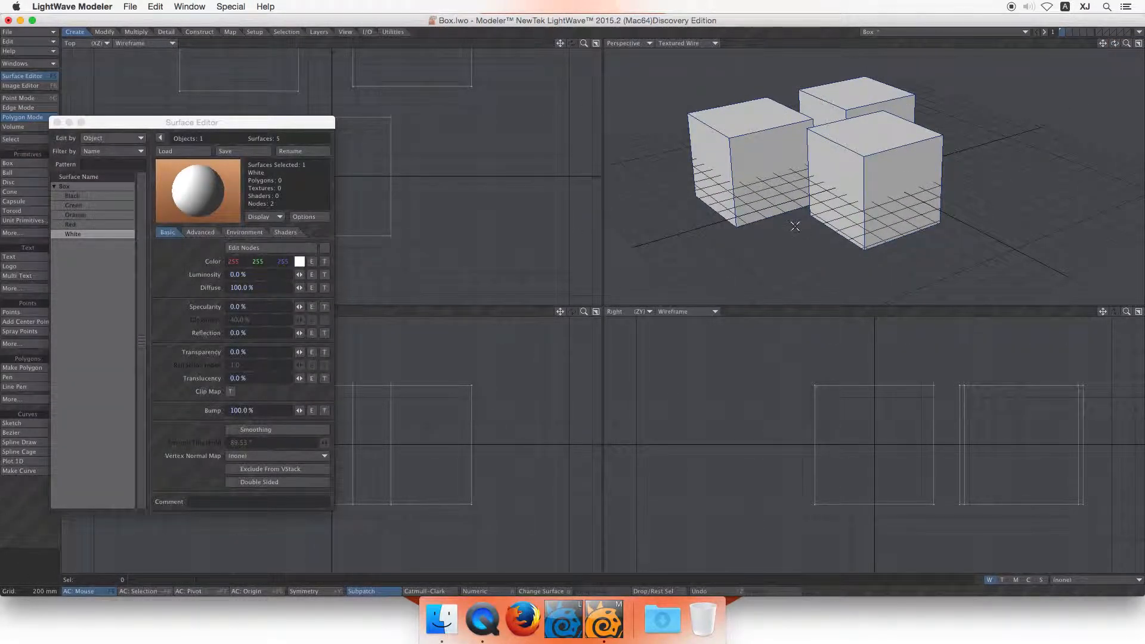
pyautogui.click(1067, 33)
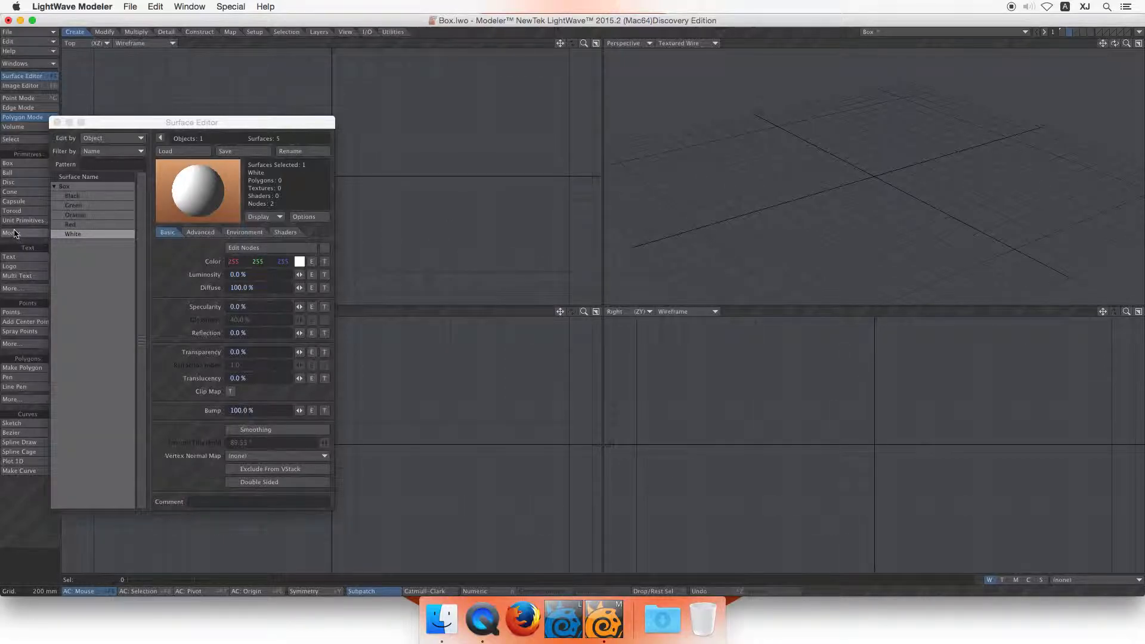
pyautogui.click(15, 233)
pyautogui.click(50, 233)
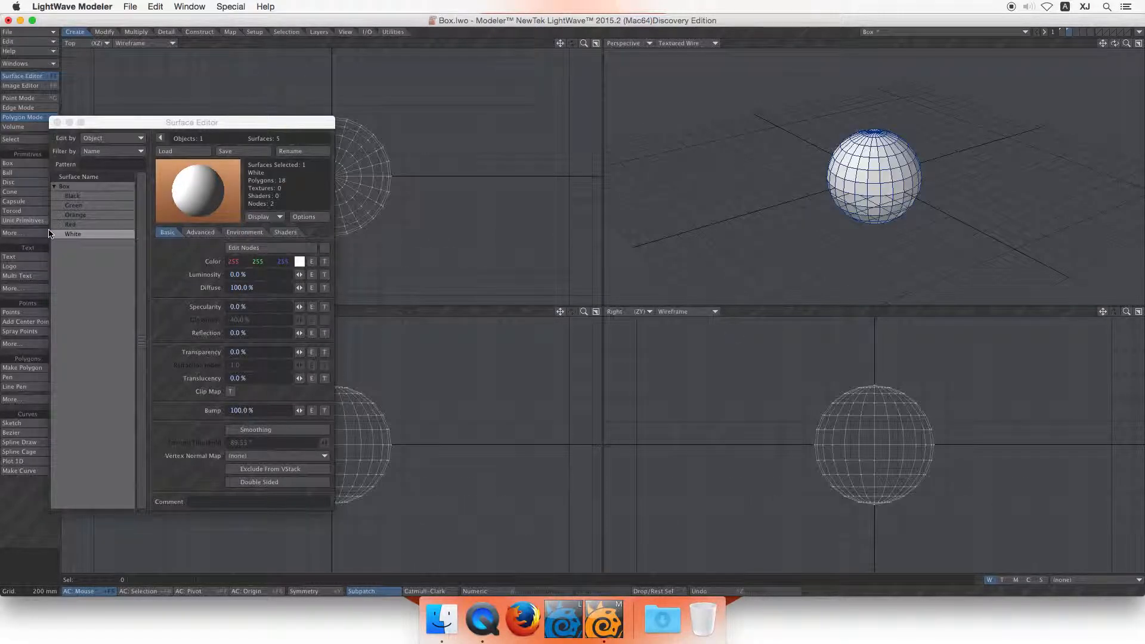
# Step: Choose the Orange surface for viewing, select one polygon on the ball, and clear that selection
pyautogui.click(89, 217)
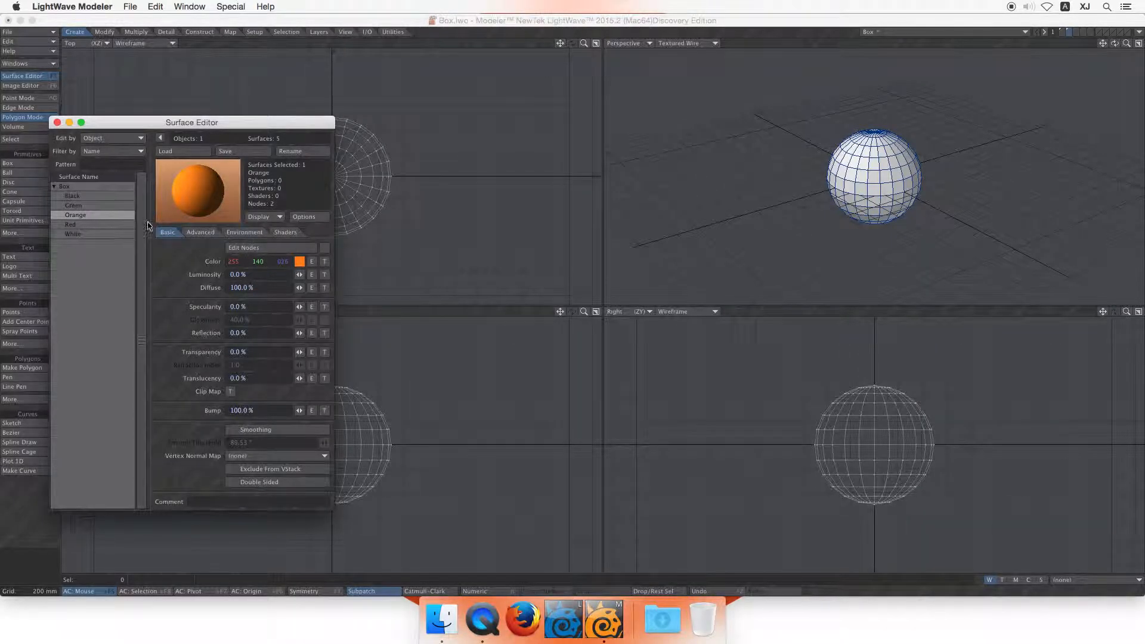
pyautogui.click(884, 165)
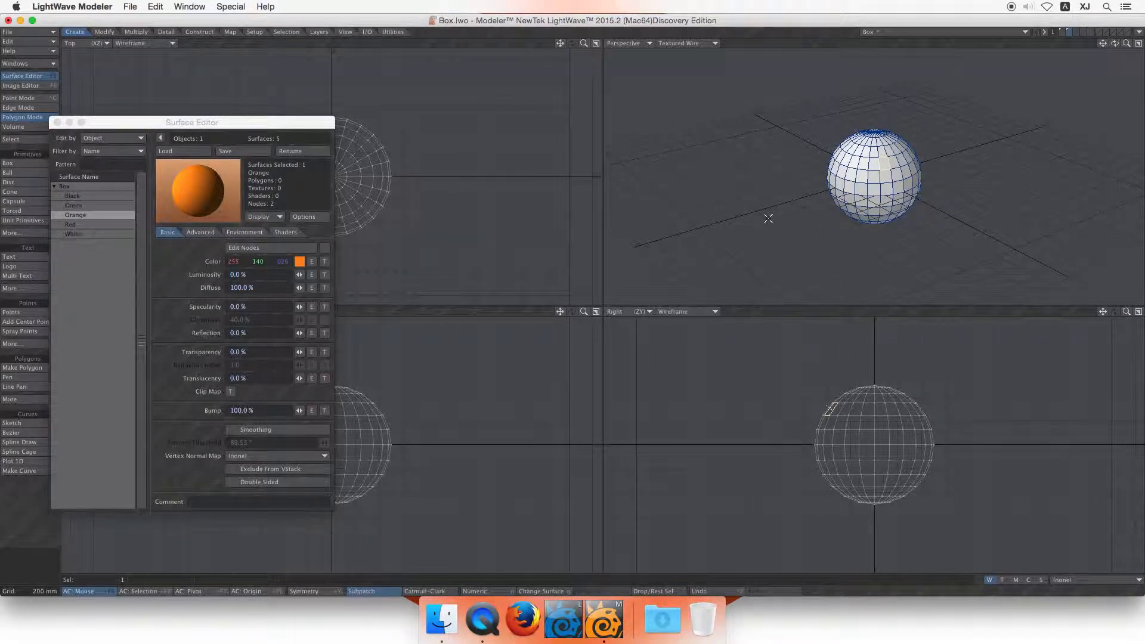
pyautogui.press('/')
# Step: Move the Surface Editor clear of the ball, view the White surface, and assign the existing Green surface to the whole ball
pyautogui.moveTo(123, 123); pyautogui.dragTo(451, 61)
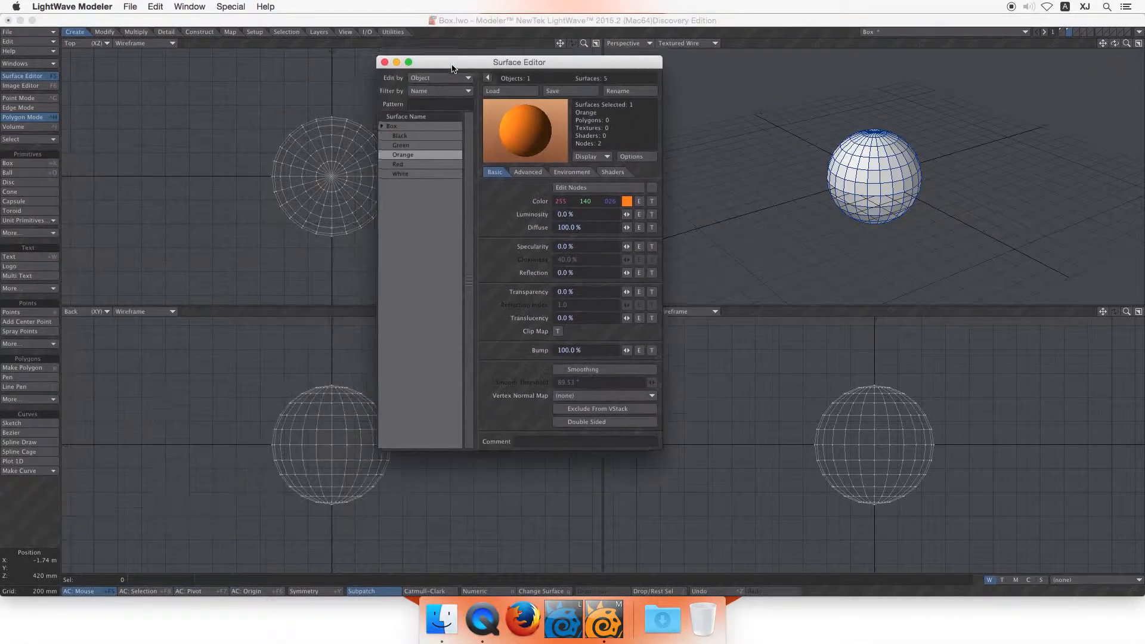
pyautogui.click(438, 174)
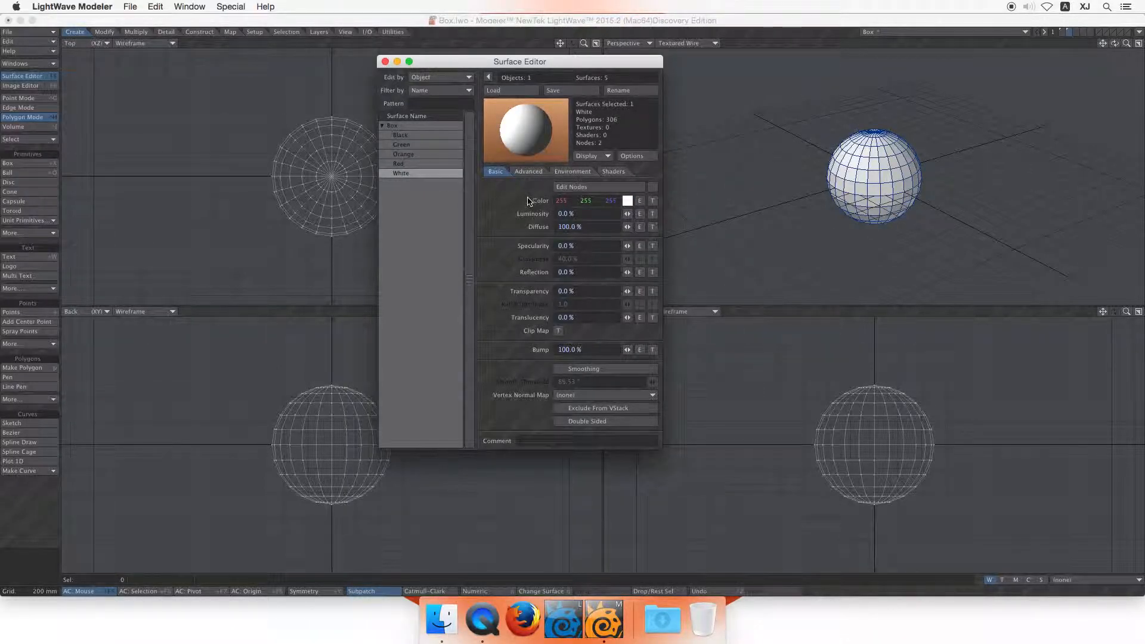
pyautogui.press('q')
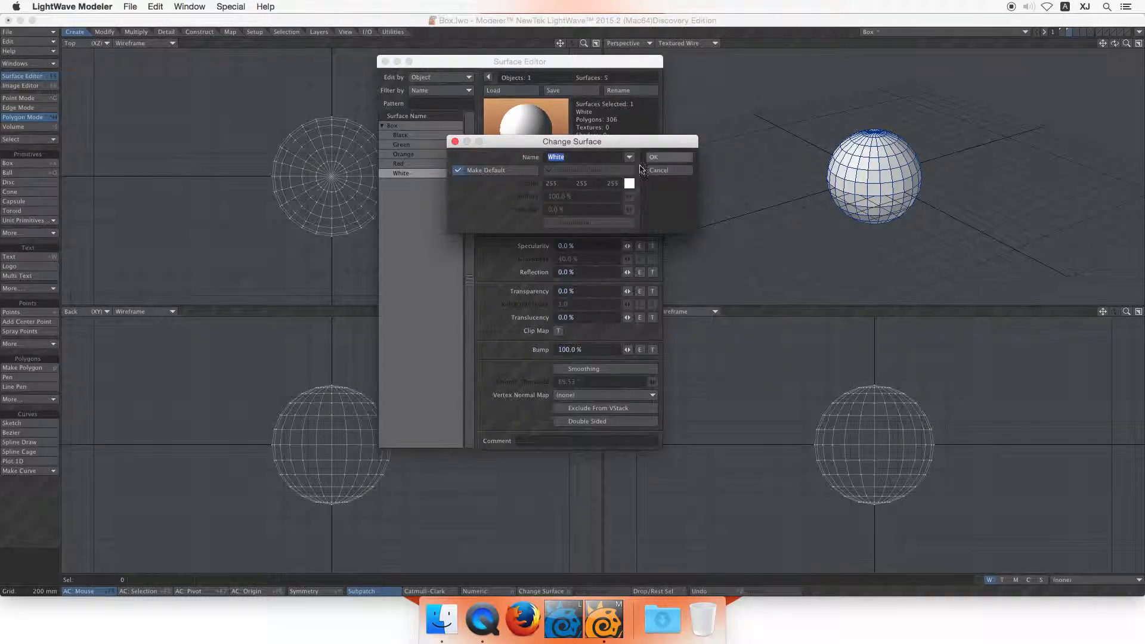
pyautogui.click(629, 157)
pyautogui.click(646, 176)
pyautogui.click(660, 159)
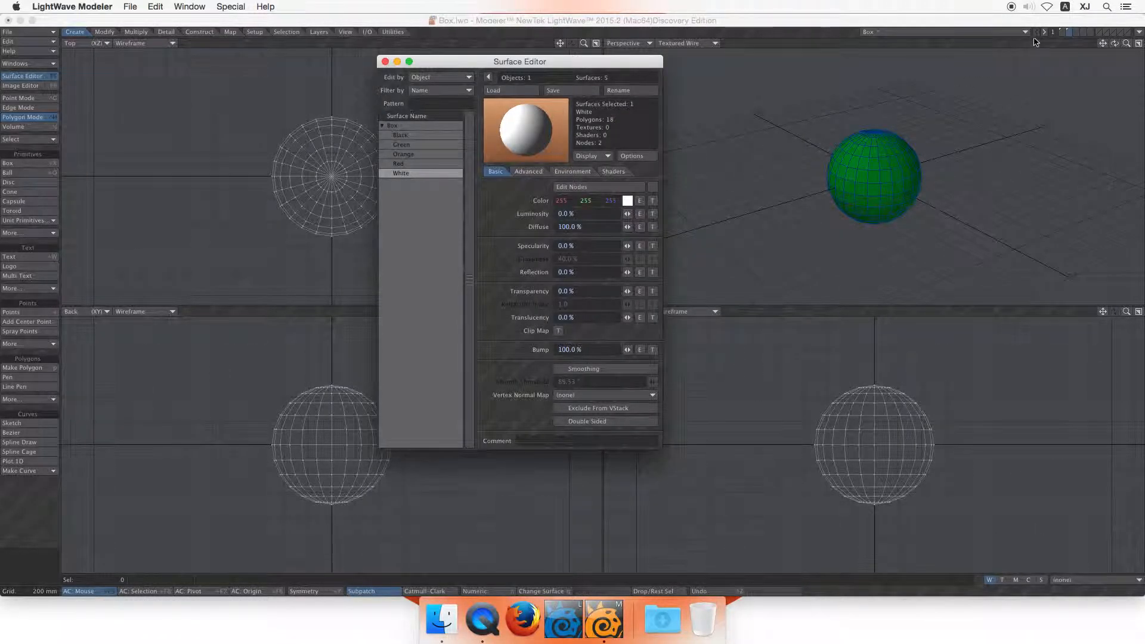
# Step: View the first two layers, then create a unit disc primitive in the empty third layer
pyautogui.click(1063, 31)
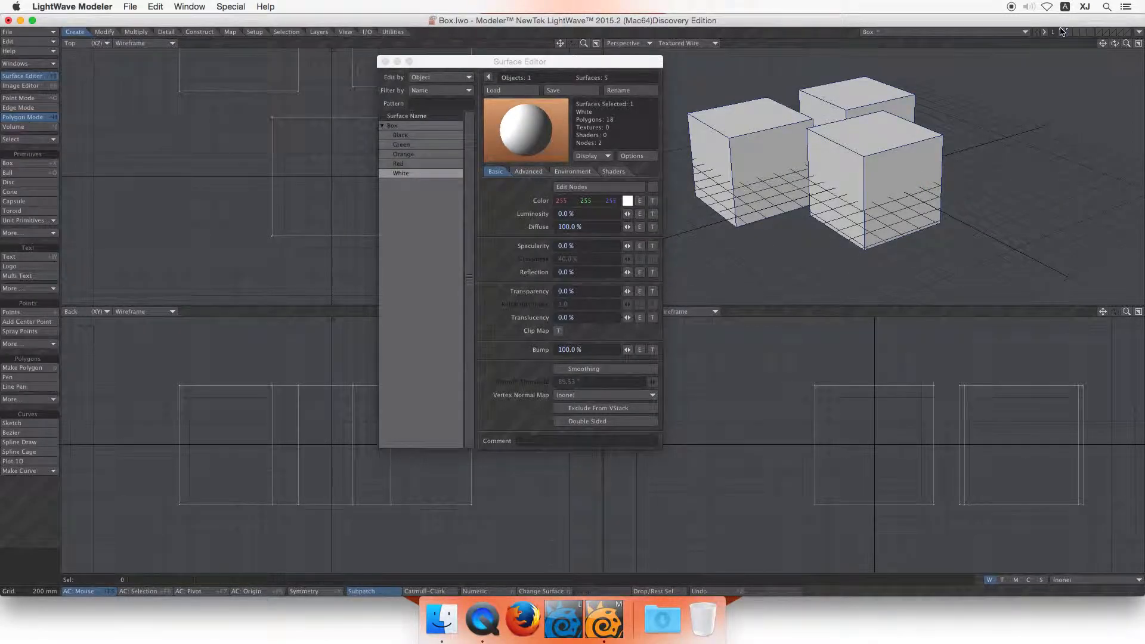
pyautogui.click(1067, 32)
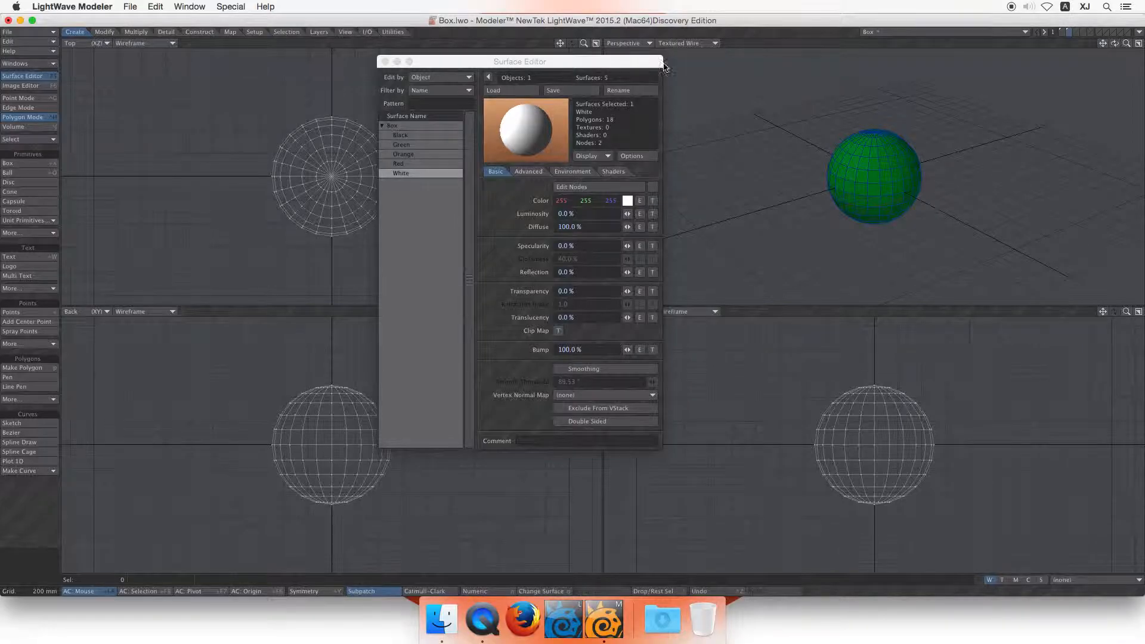
pyautogui.click(1078, 33)
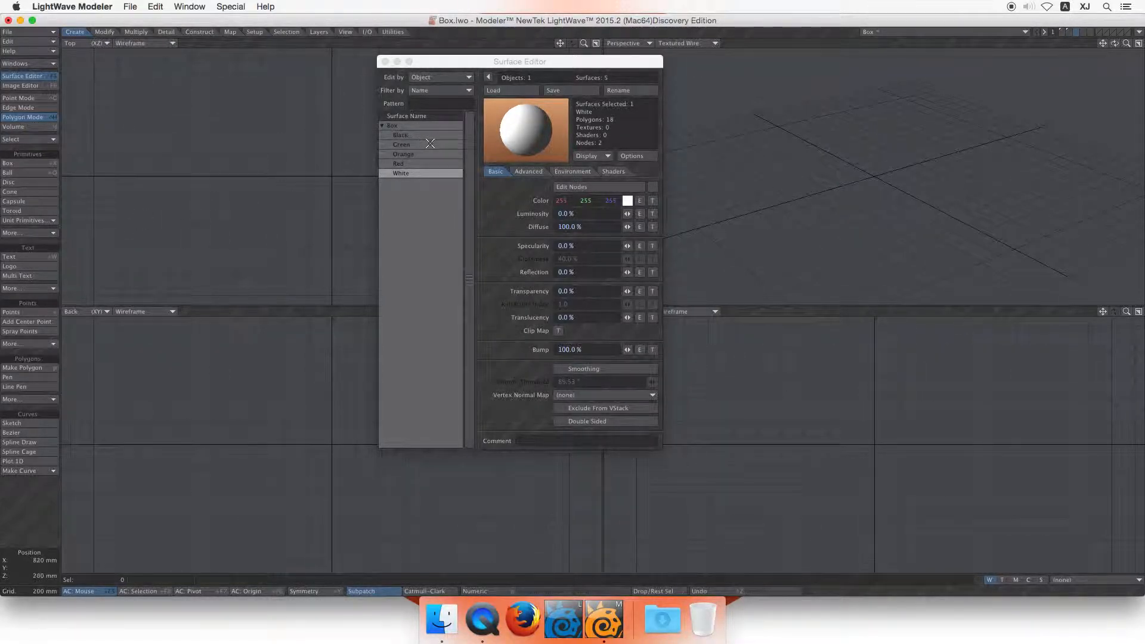
pyautogui.click(38, 220)
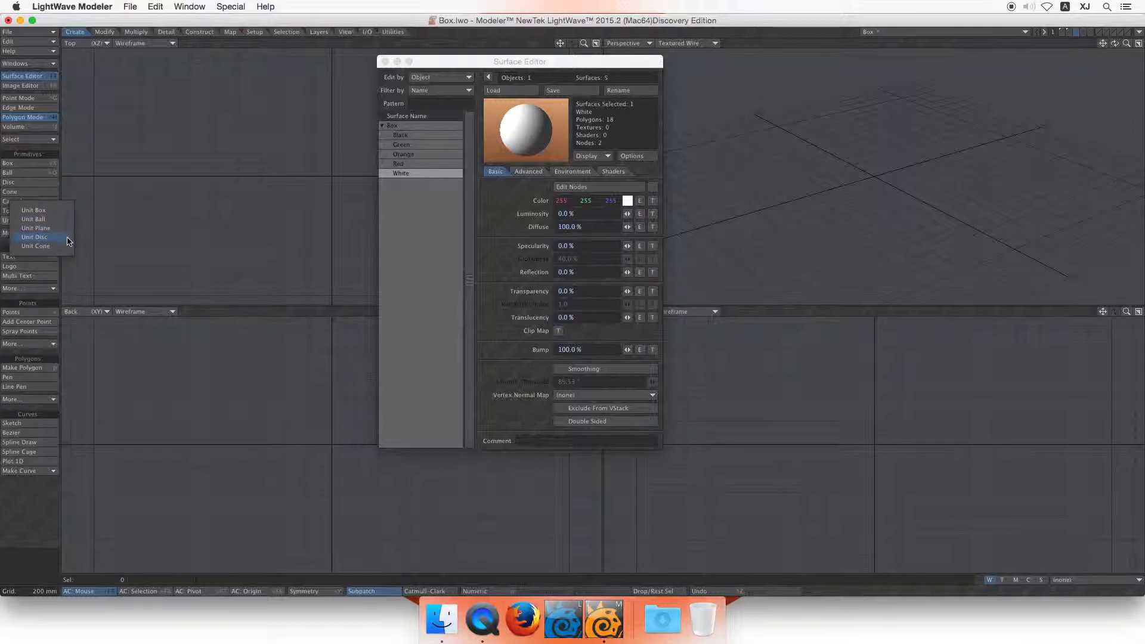
pyautogui.click(67, 238)
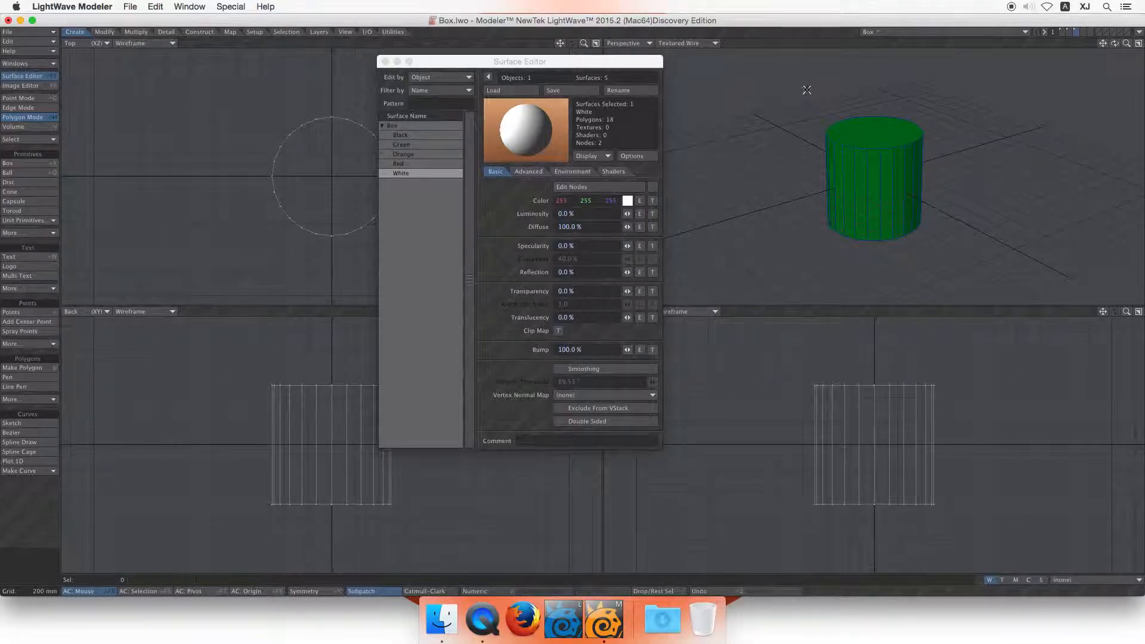
# Step: Return to the first layer with the boxes and set the White surface's color to yellow, RGB 255, 255, 0
pyautogui.click(1069, 30)
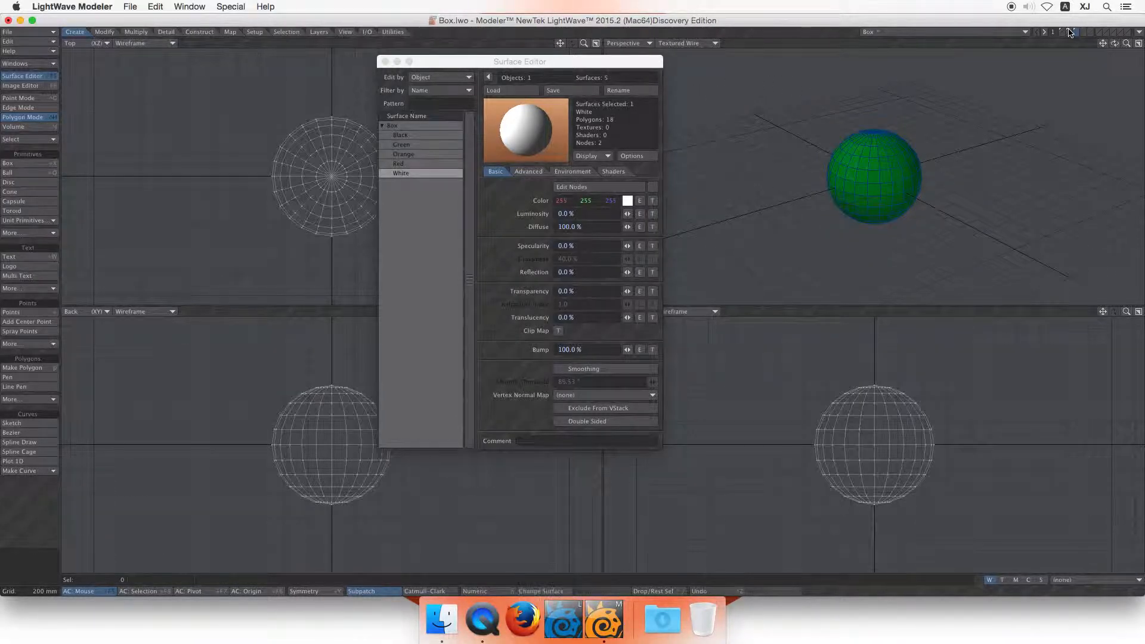
pyautogui.click(1078, 30)
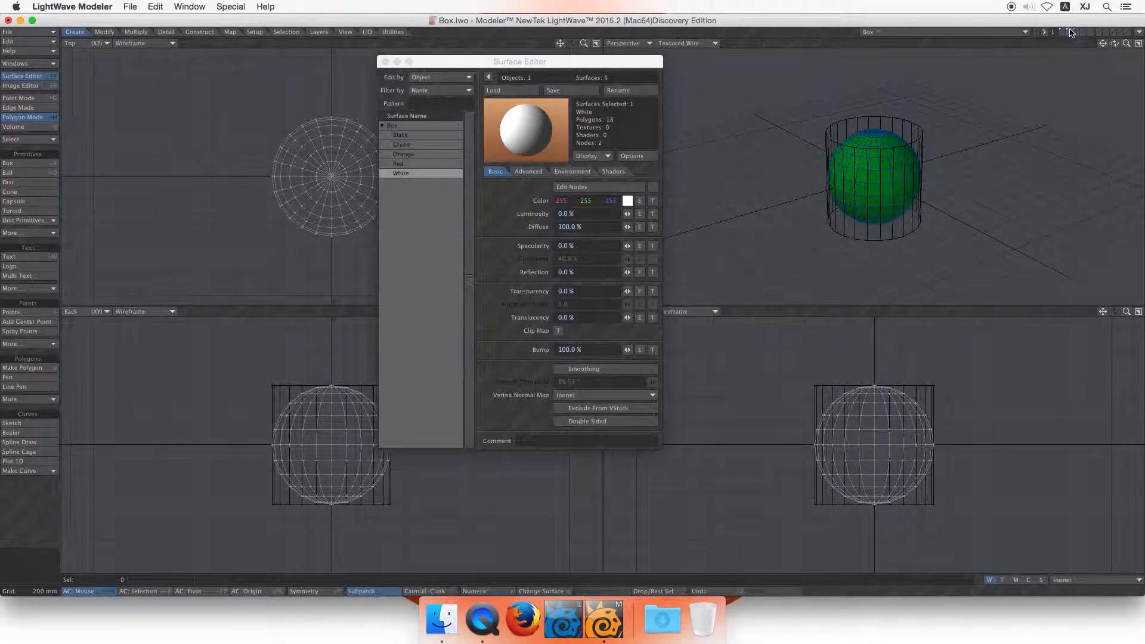
pyautogui.click(1078, 30)
pyautogui.click(1063, 30)
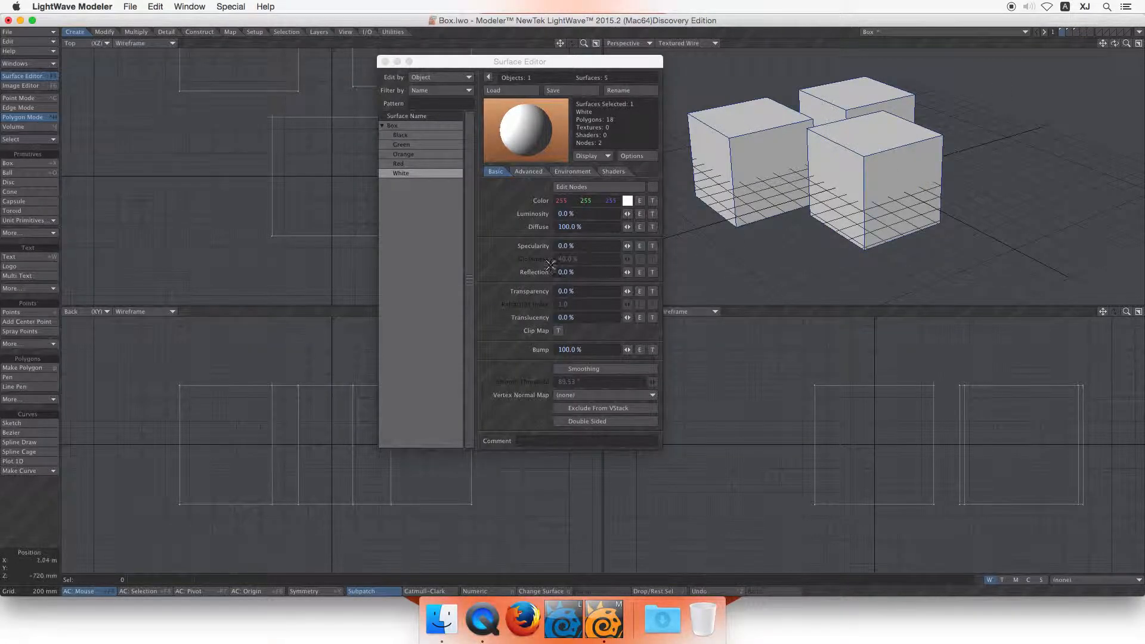
pyautogui.click(628, 201)
pyautogui.moveTo(613, 201); pyautogui.dragTo(481, 201)
# Step: Set the Green surface's color to blue, RGB 0, 127, 255, and compare the objects on the three layers
pyautogui.click(1071, 31)
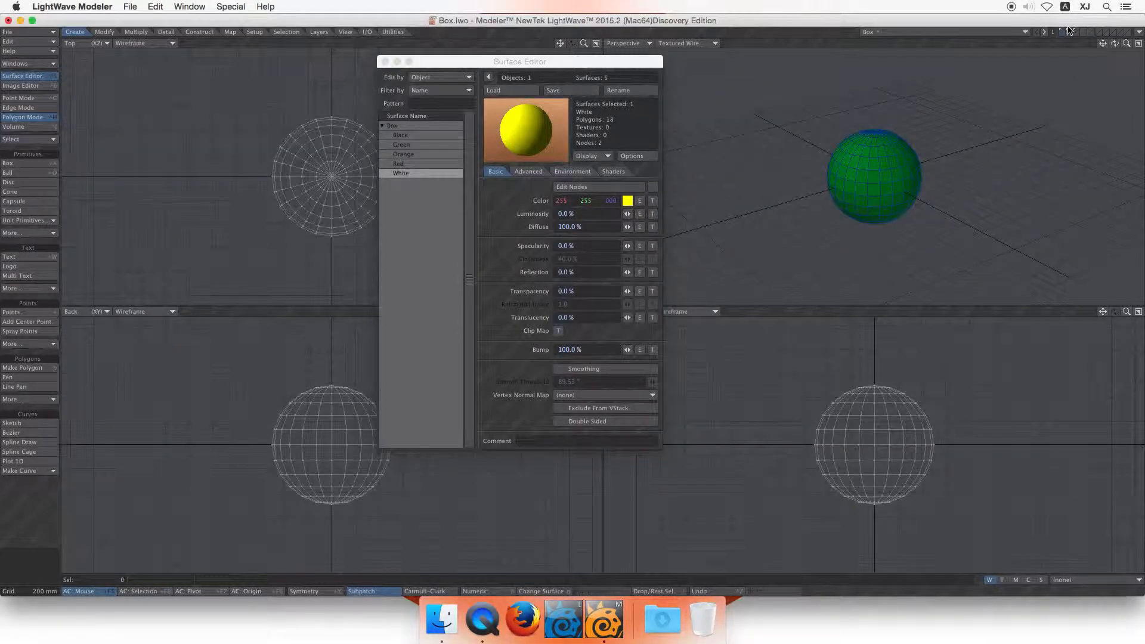
pyautogui.click(1076, 31)
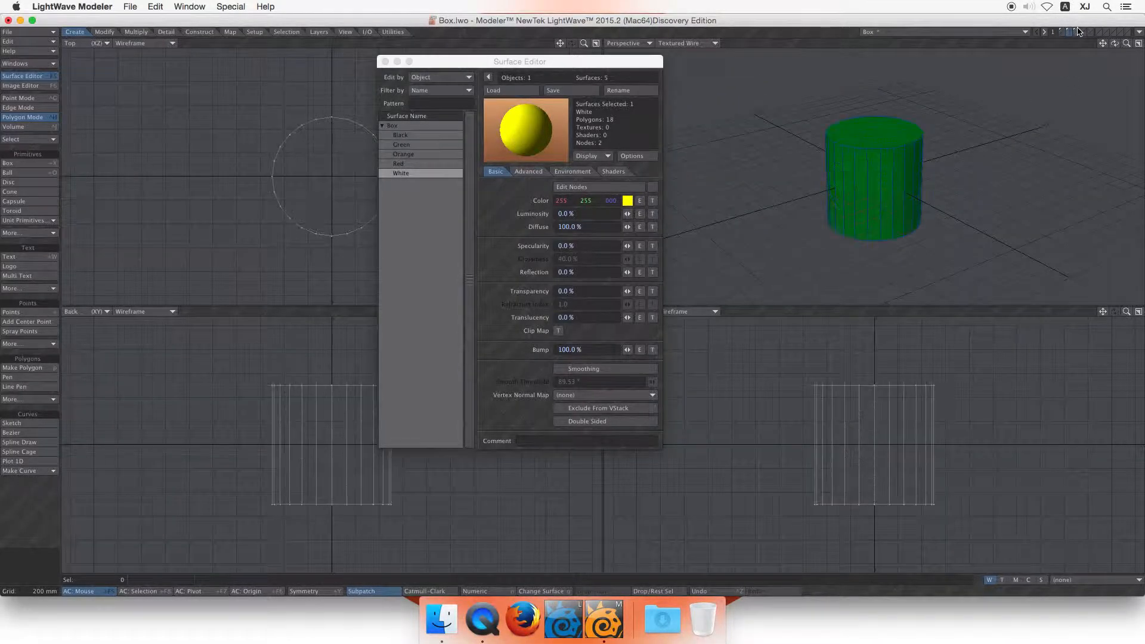
pyautogui.click(434, 145)
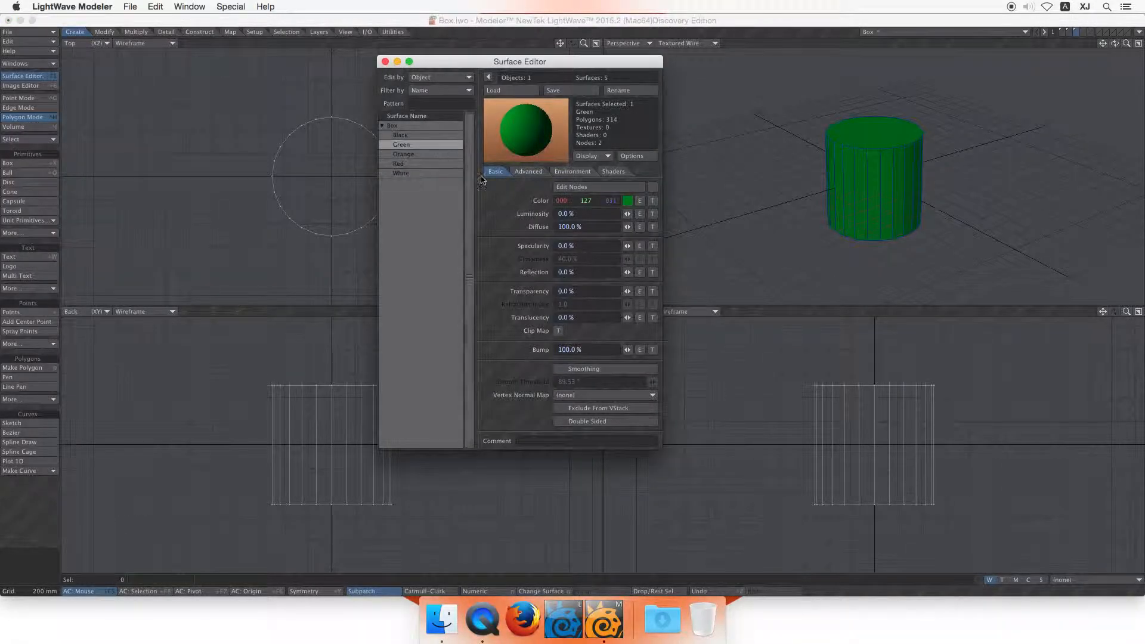
pyautogui.moveTo(611, 201); pyautogui.dragTo(689, 201)
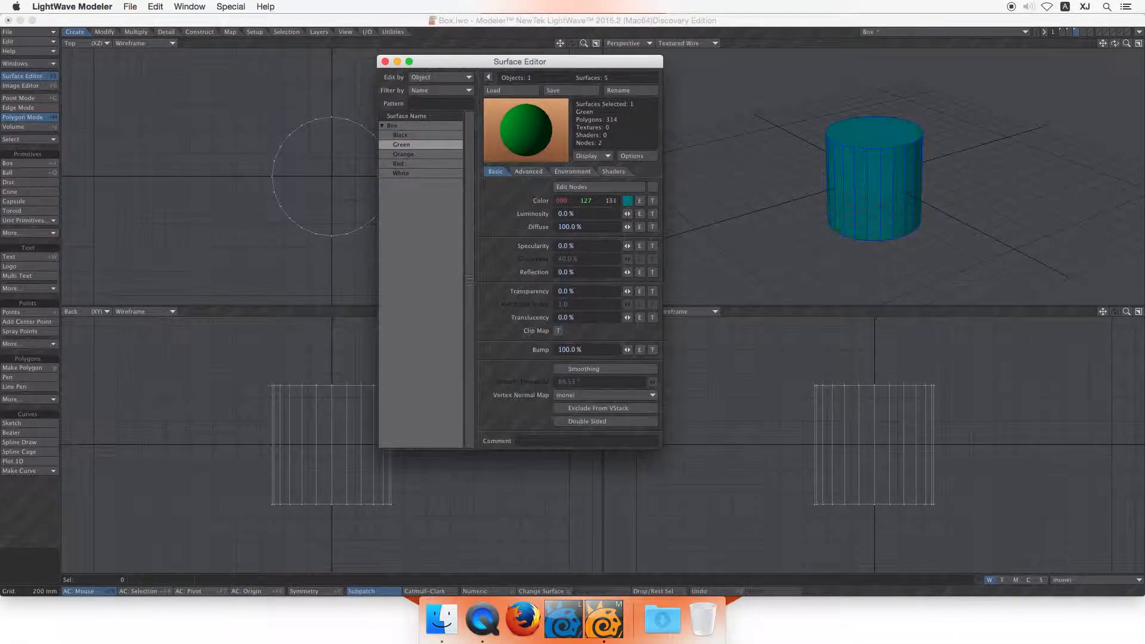
pyautogui.click(1069, 33)
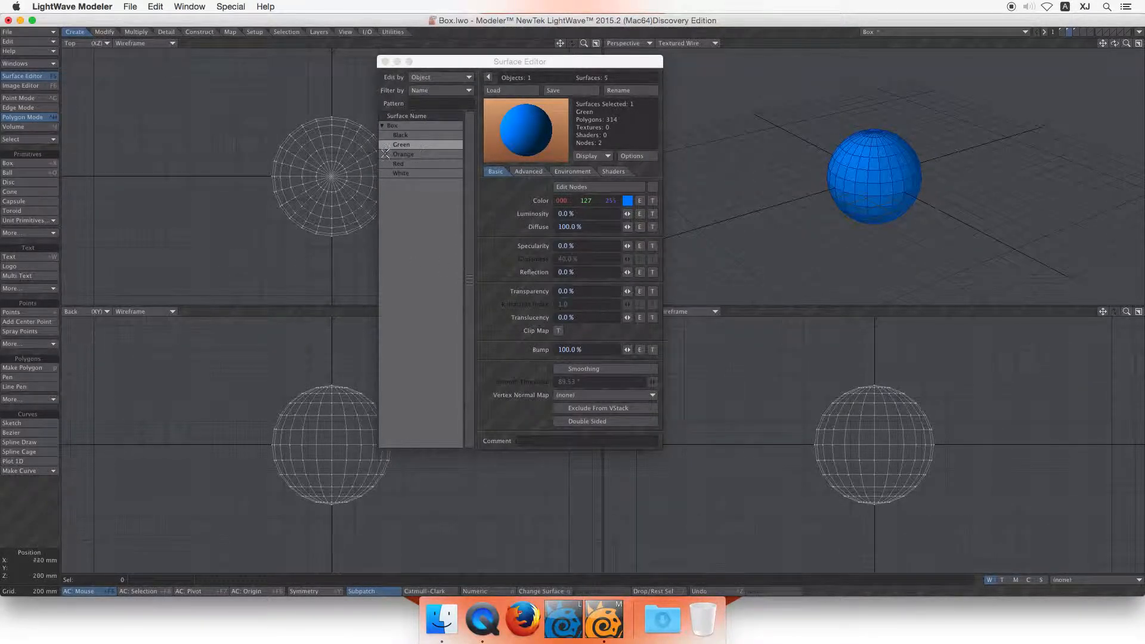
pyautogui.click(1063, 31)
pyautogui.click(1071, 31)
pyautogui.click(1076, 32)
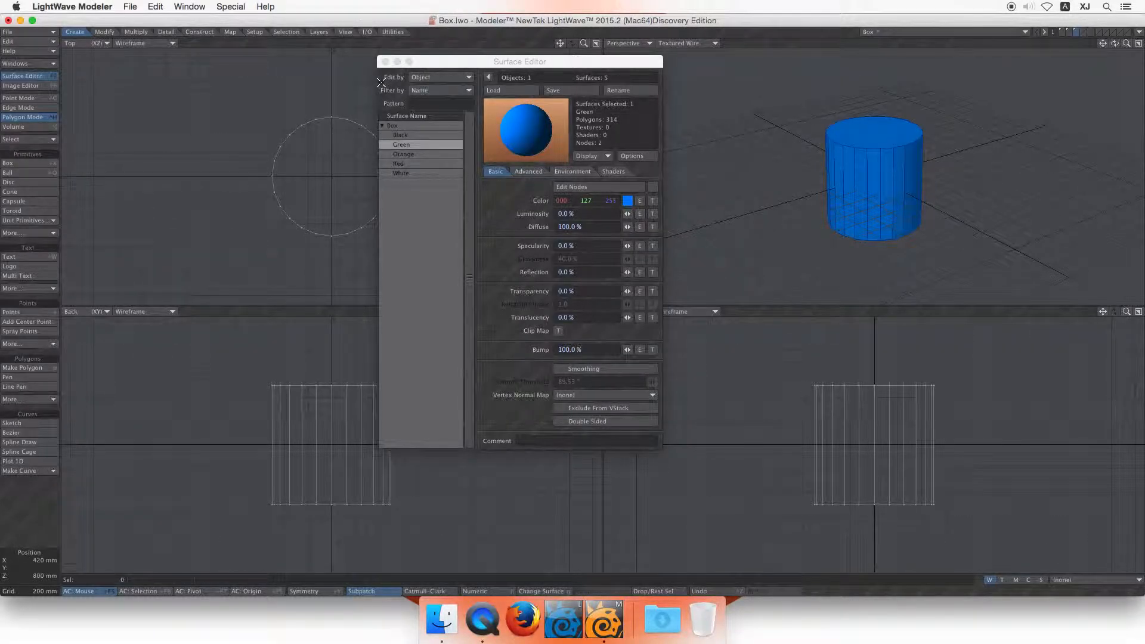
# Step: On the first layer, assign the existing Red surface to the front box's top face and clear the selection
pyautogui.click(1065, 32)
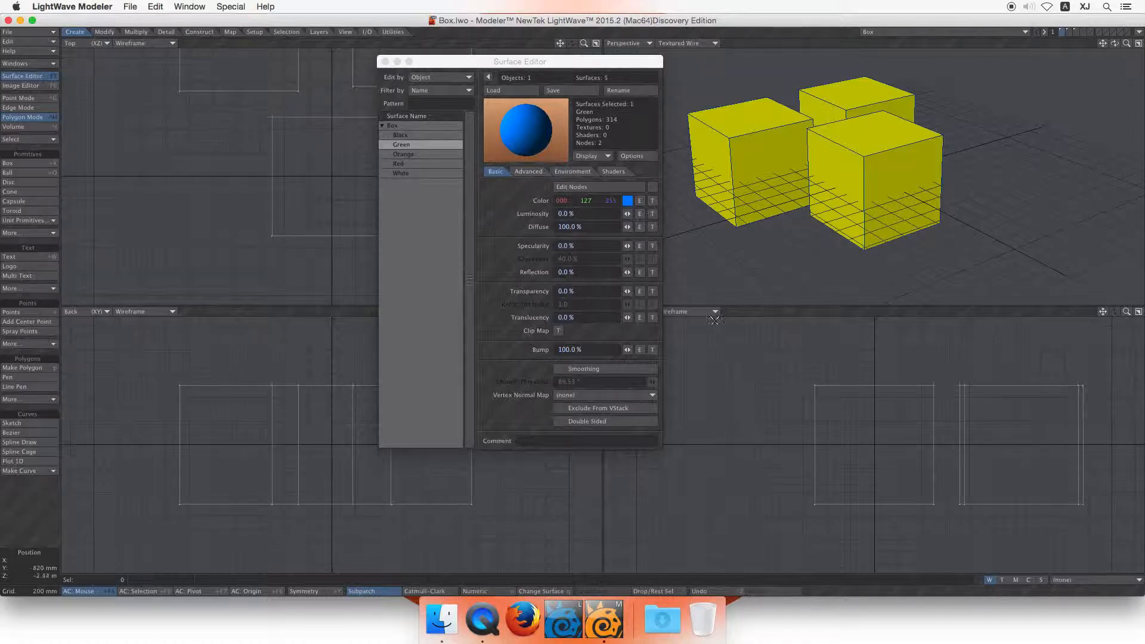
pyautogui.click(872, 134)
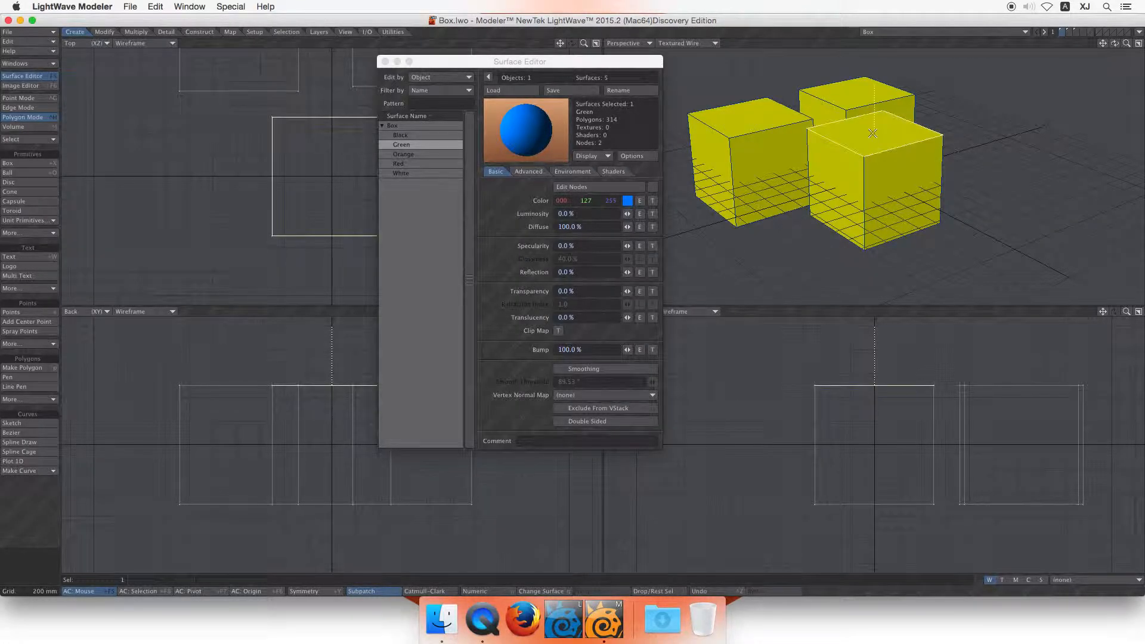
pyautogui.press('q')
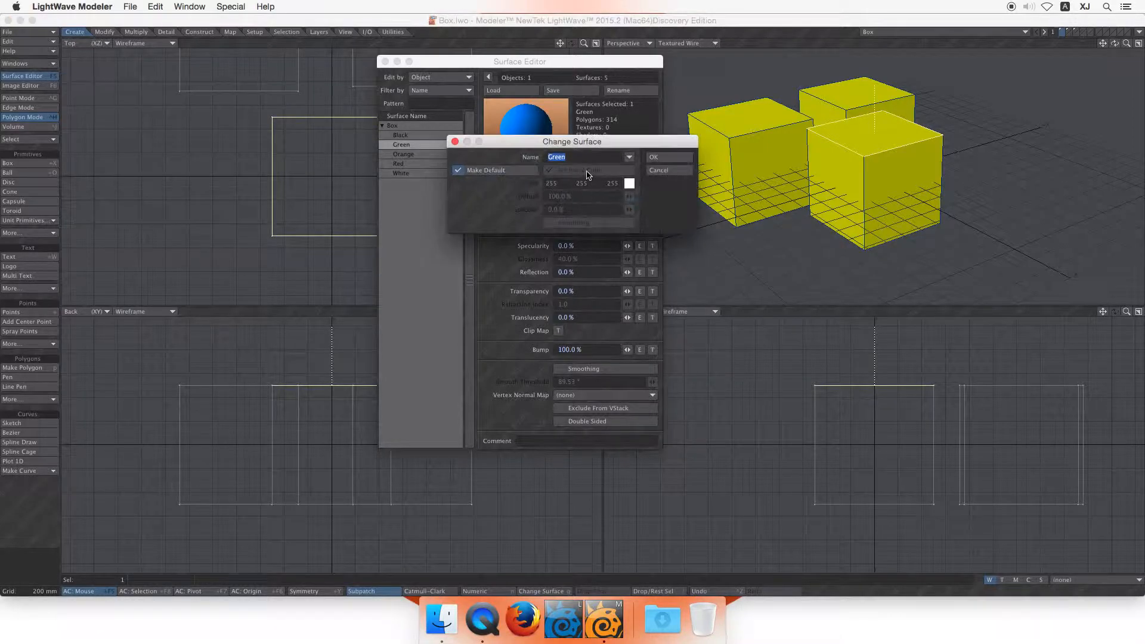
pyautogui.click(632, 160)
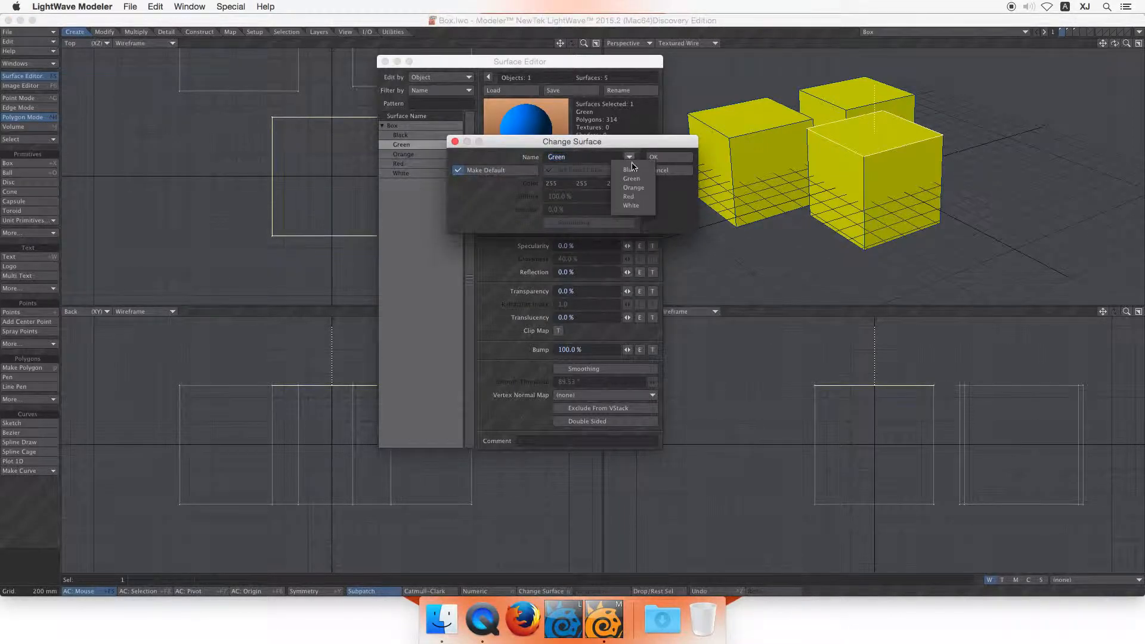
pyautogui.click(645, 197)
pyautogui.click(654, 156)
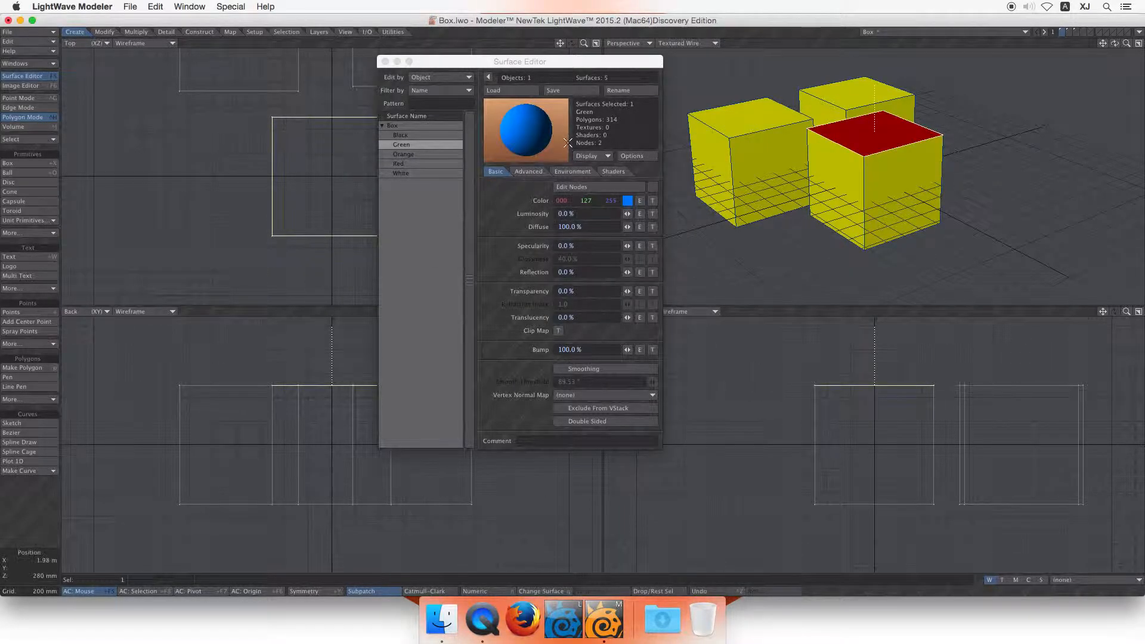
pyautogui.click(831, 122)
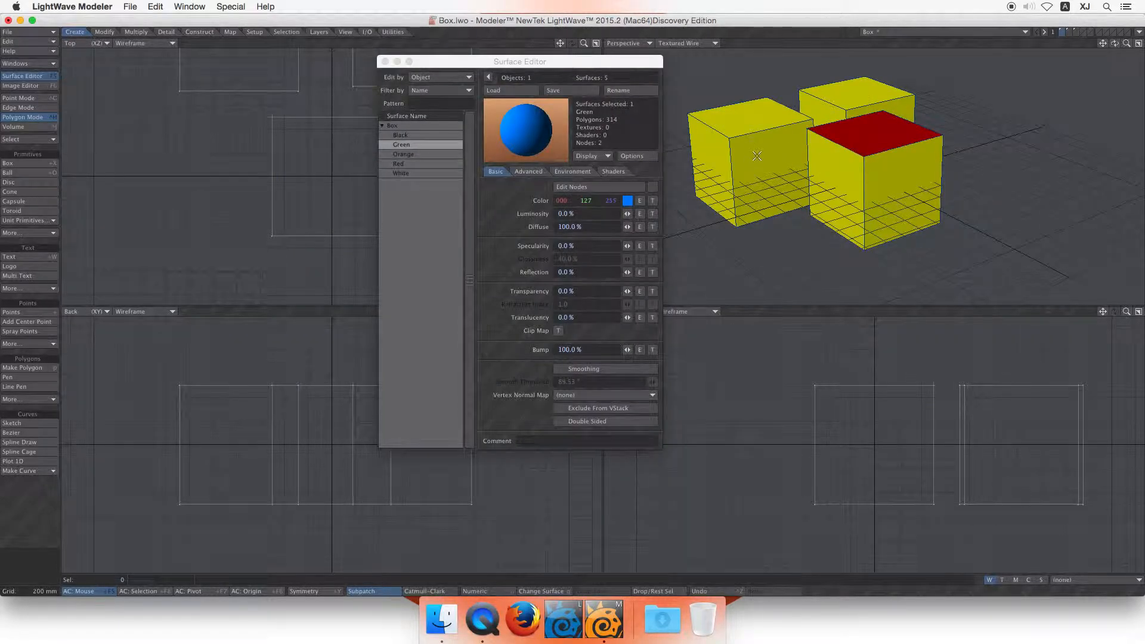
# Step: Select one matching side face on each of the two rear boxes and assign the existing Green surface to them
pyautogui.click(757, 156)
pyautogui.click(840, 102)
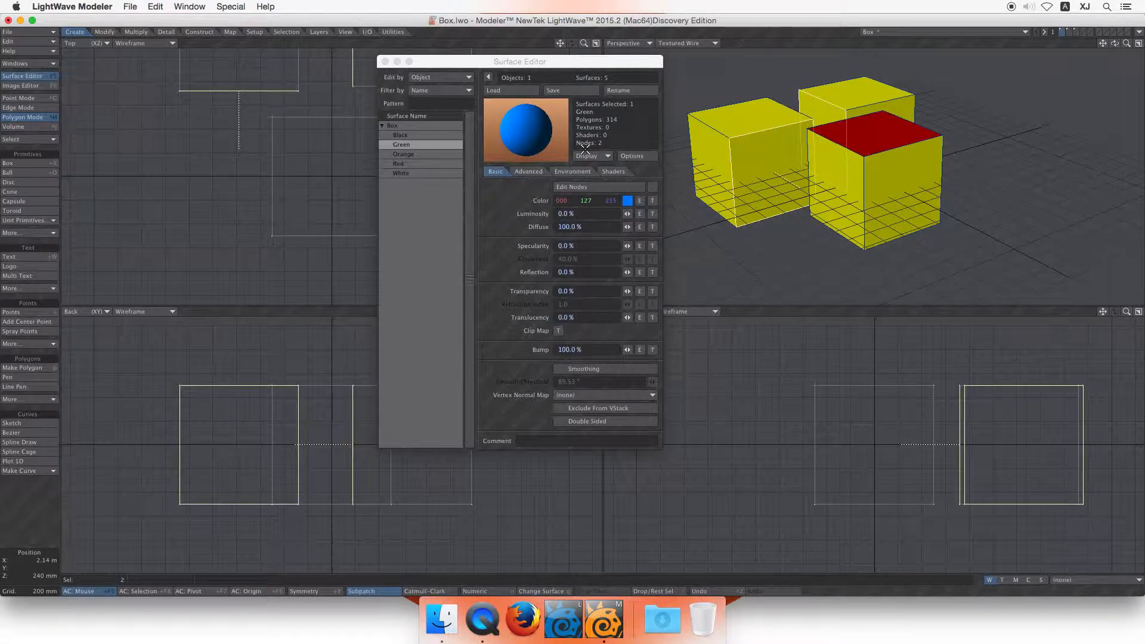
pyautogui.press('q')
pyautogui.click(629, 158)
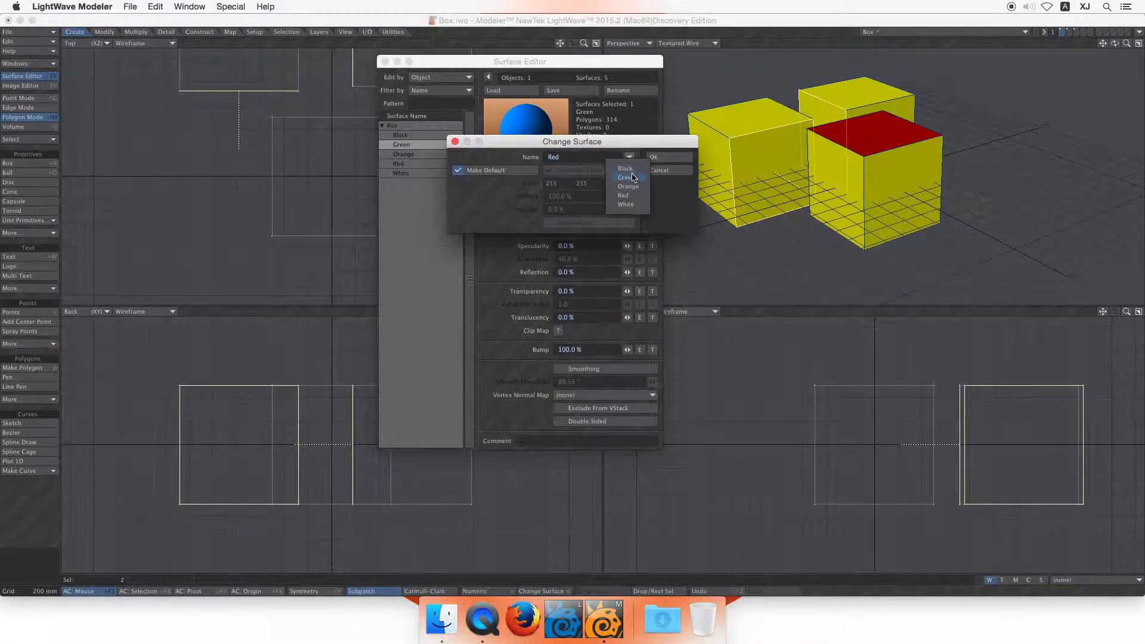
pyautogui.click(626, 178)
pyautogui.click(655, 157)
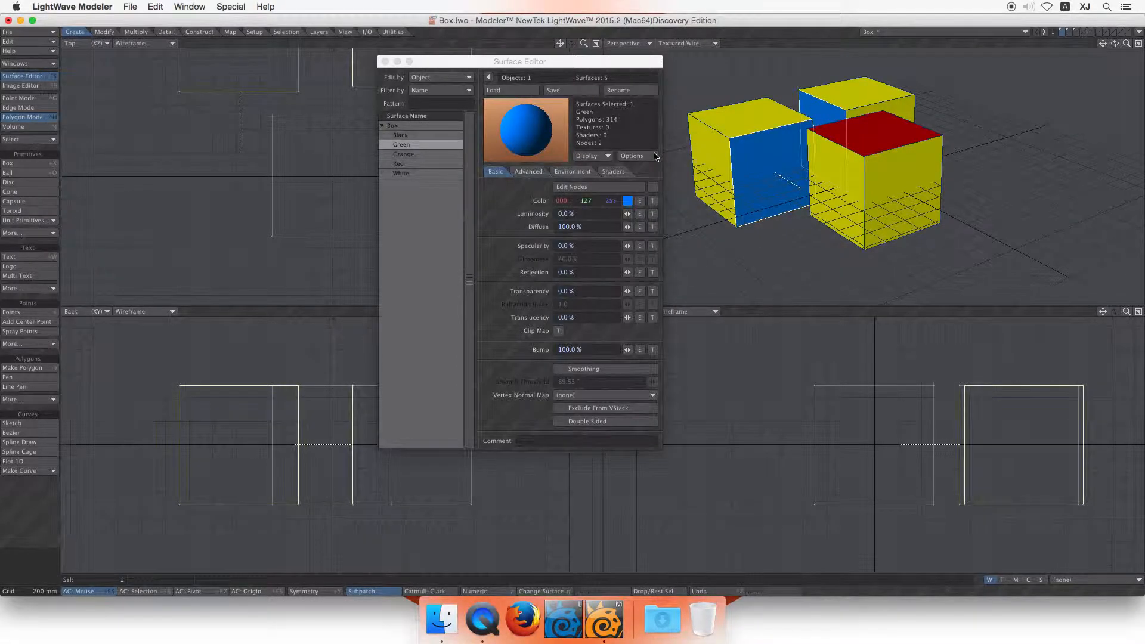
# Step: Recolor the Green surface with a bright green swatch and set the White surface's color to RGB 255, 255, 255
pyautogui.click(626, 203)
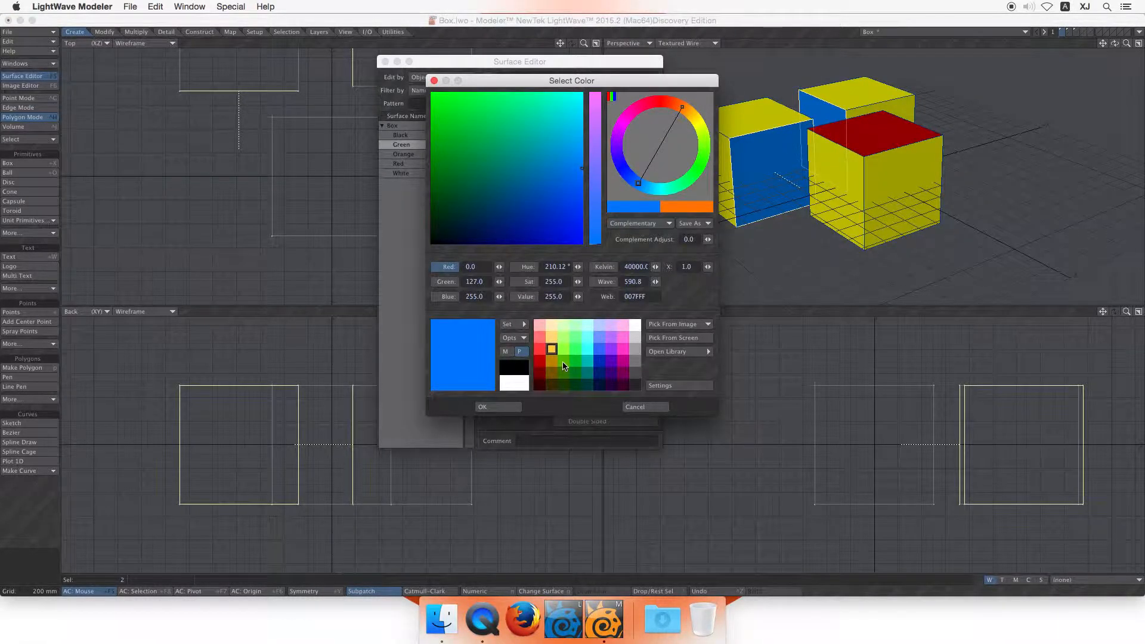
pyautogui.click(565, 365)
pyautogui.click(499, 407)
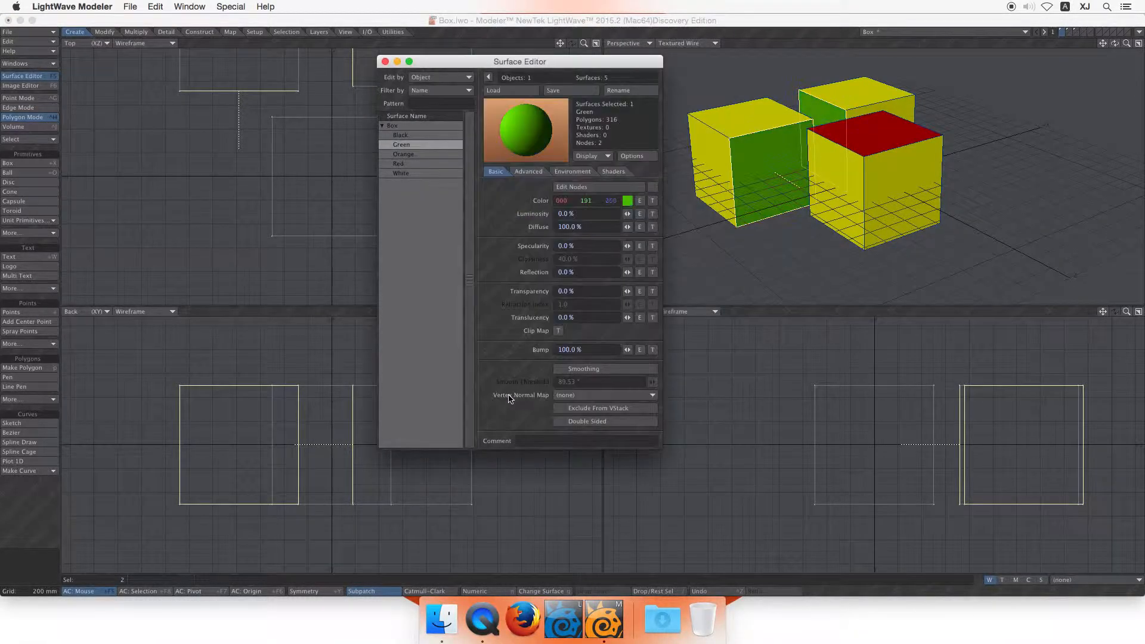
pyautogui.click(424, 173)
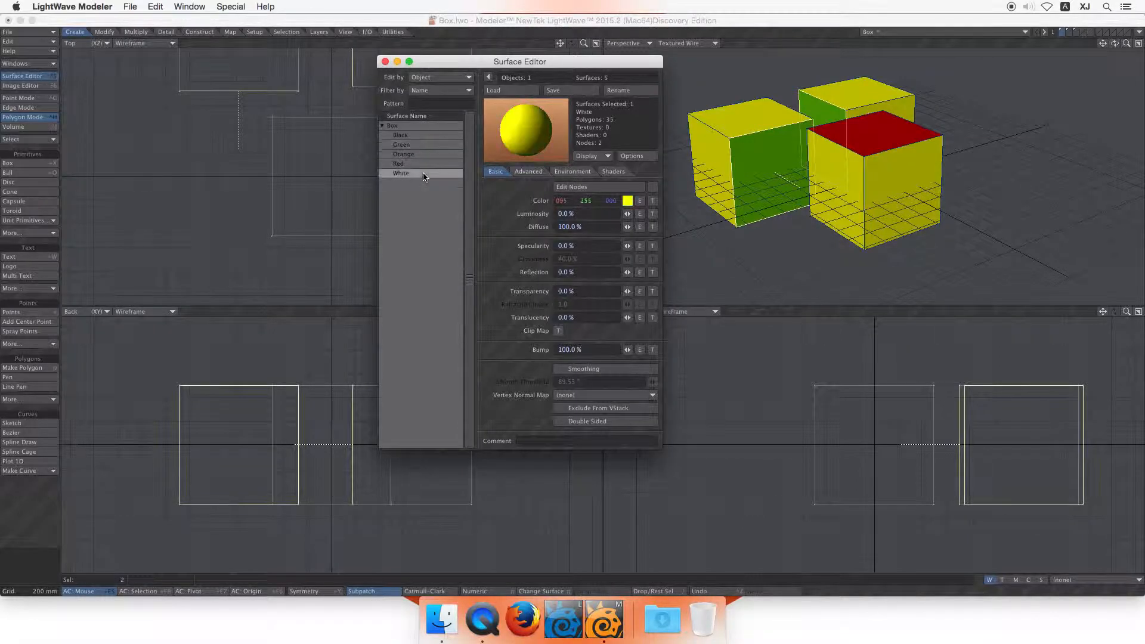
pyautogui.click(628, 201)
pyautogui.click(515, 388)
pyautogui.click(487, 407)
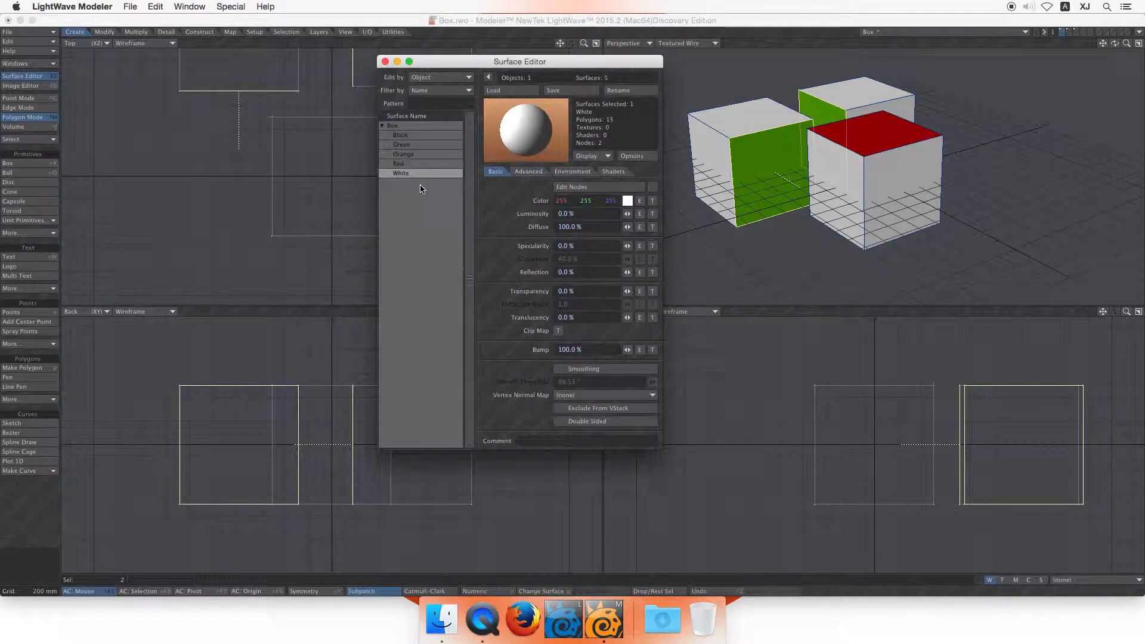
# Step: Review the settings of the Red, Orange, Green and Black surfaces in turn
pyautogui.click(423, 163)
pyautogui.click(424, 155)
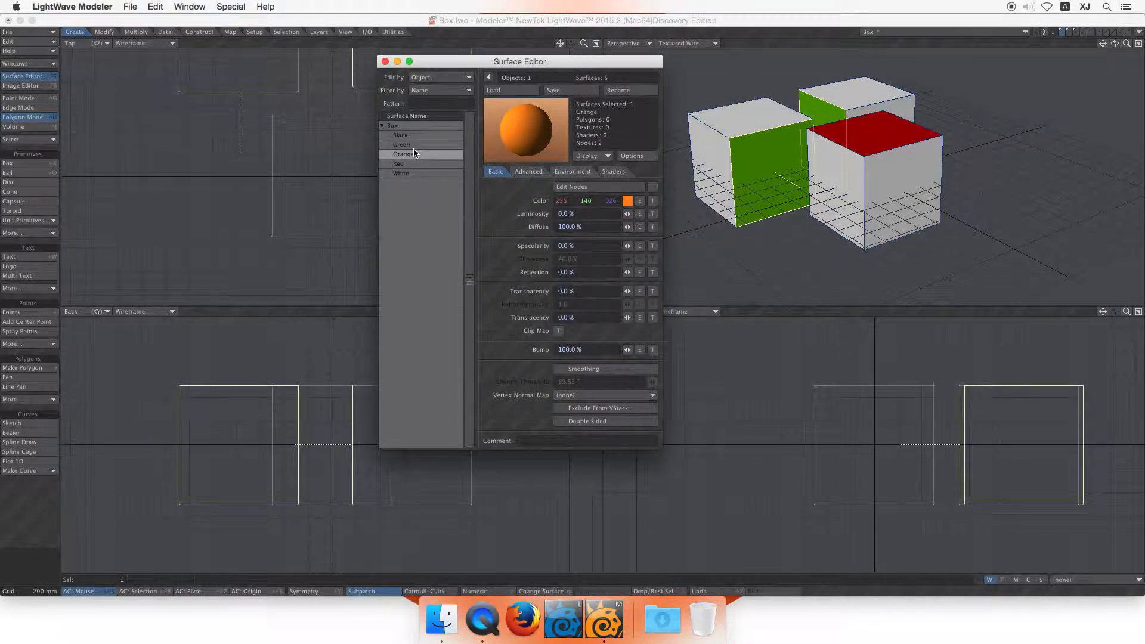
pyautogui.click(414, 145)
pyautogui.click(413, 135)
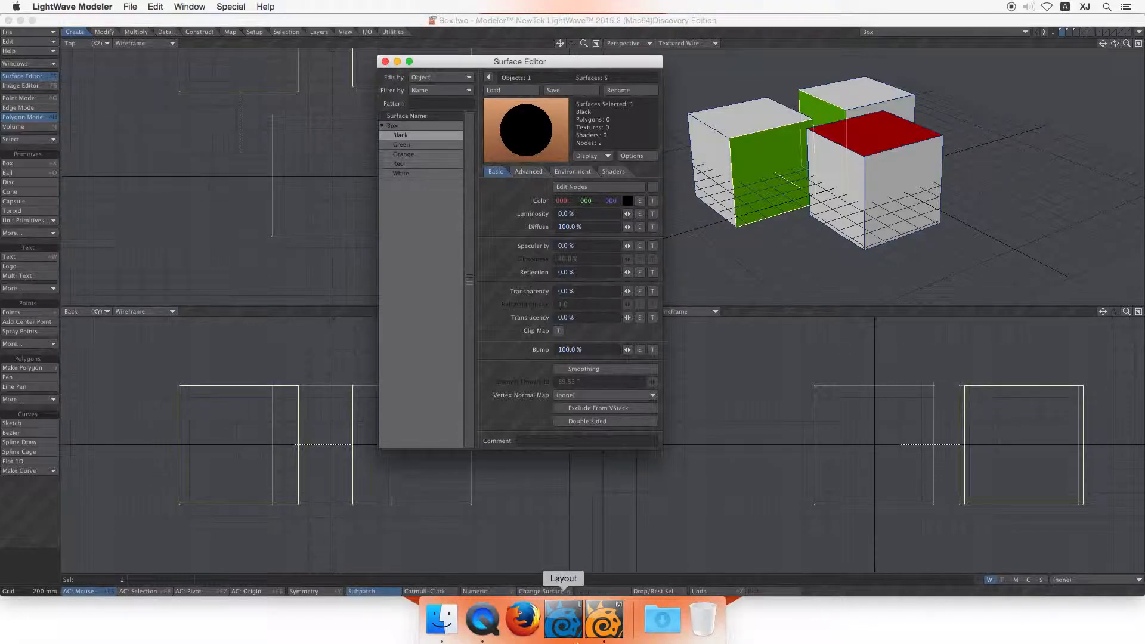
# Step: Switch to LightWave Layout and continue past the license dialog in Discovery mode
pyautogui.click(563, 617)
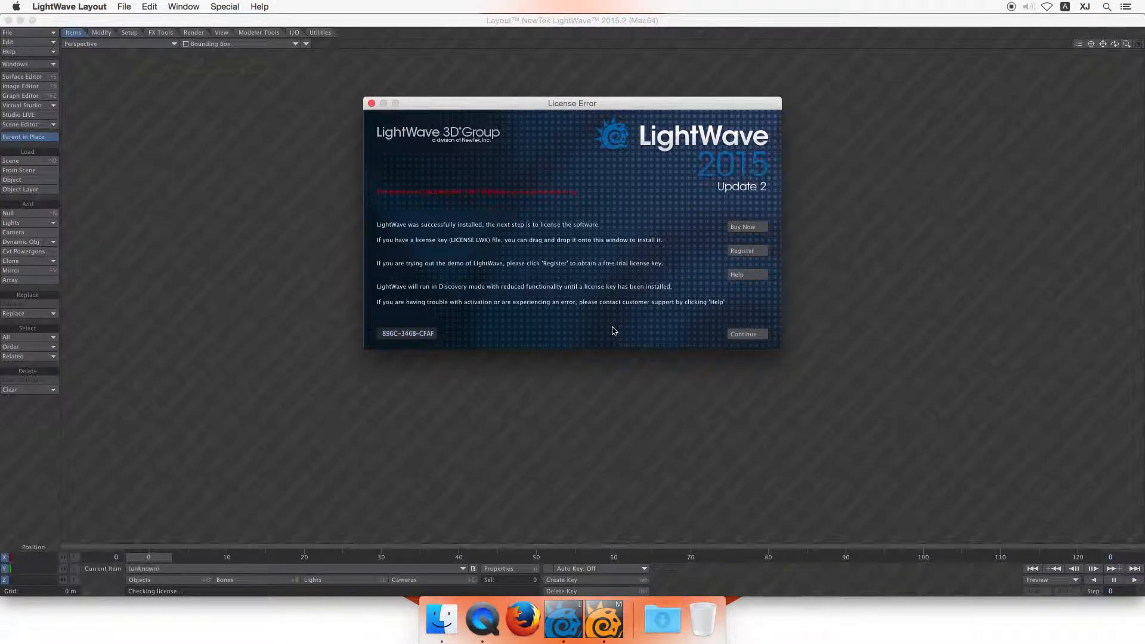
pyautogui.click(744, 334)
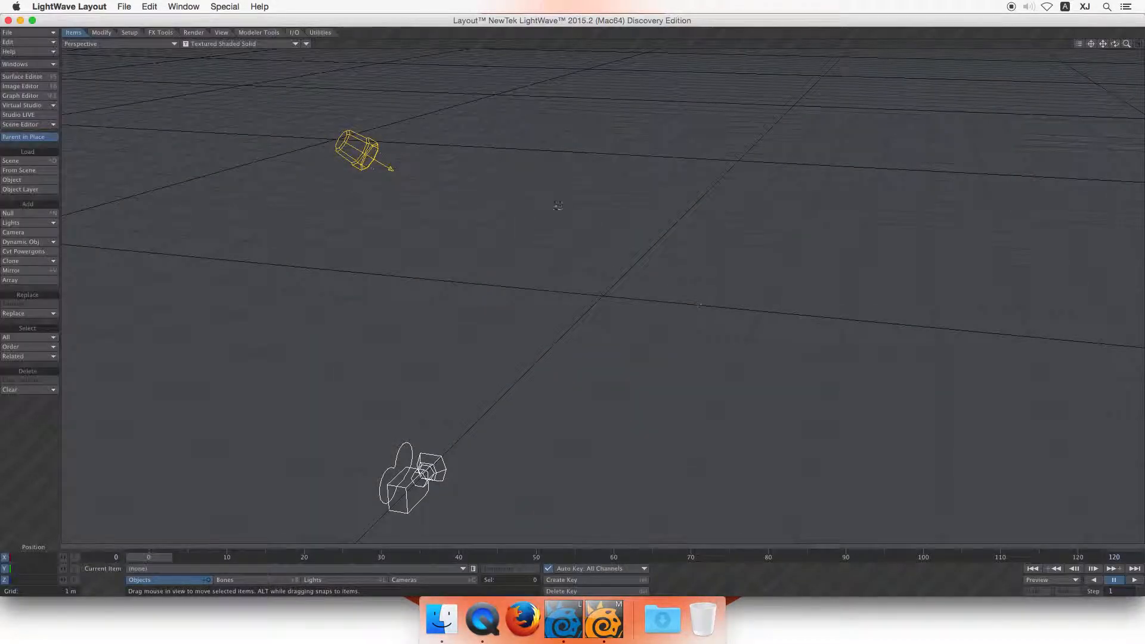
# Step: Load the object file Box.lwo from the Objects folder into the empty scene
pyautogui.click(29, 33)
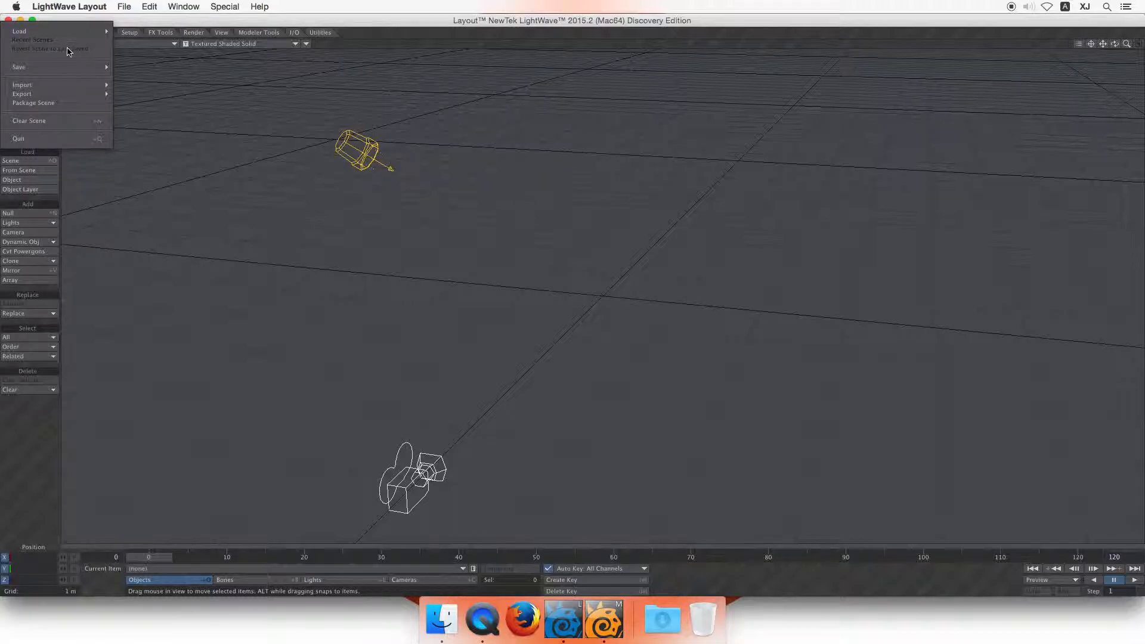
pyautogui.click(42, 25)
pyautogui.click(50, 30)
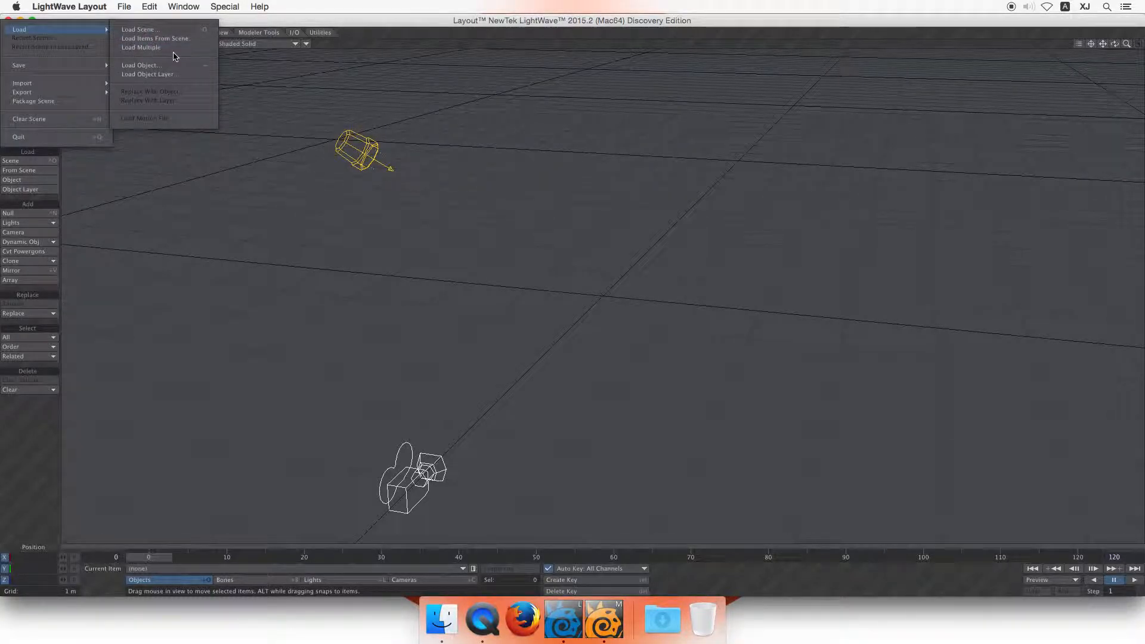
pyautogui.click(144, 65)
pyautogui.click(505, 129)
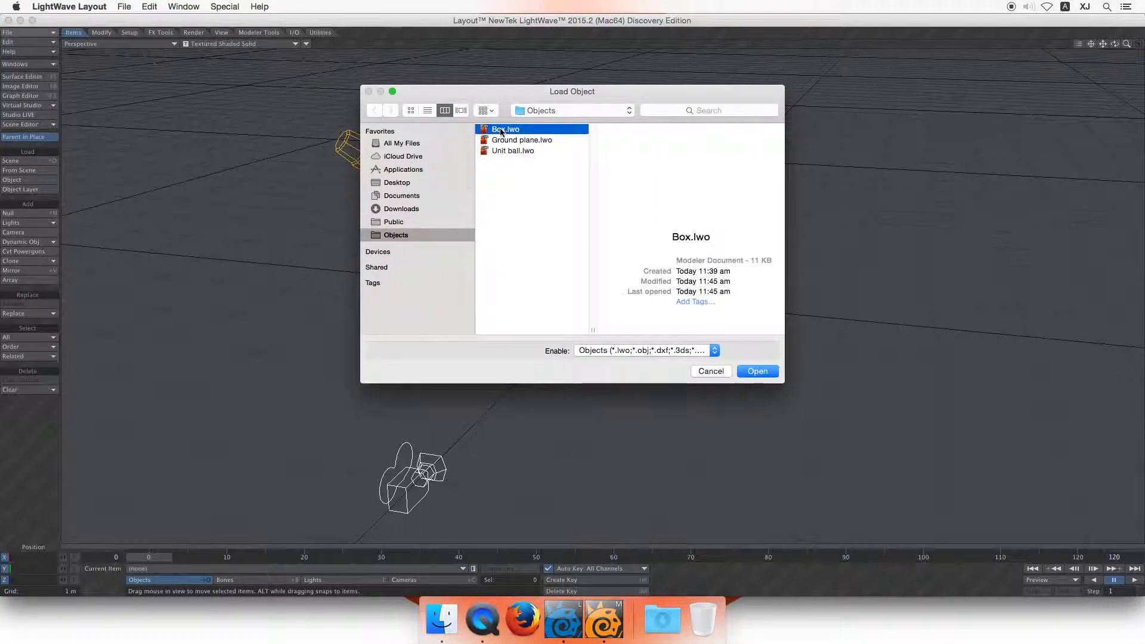
pyautogui.click(758, 371)
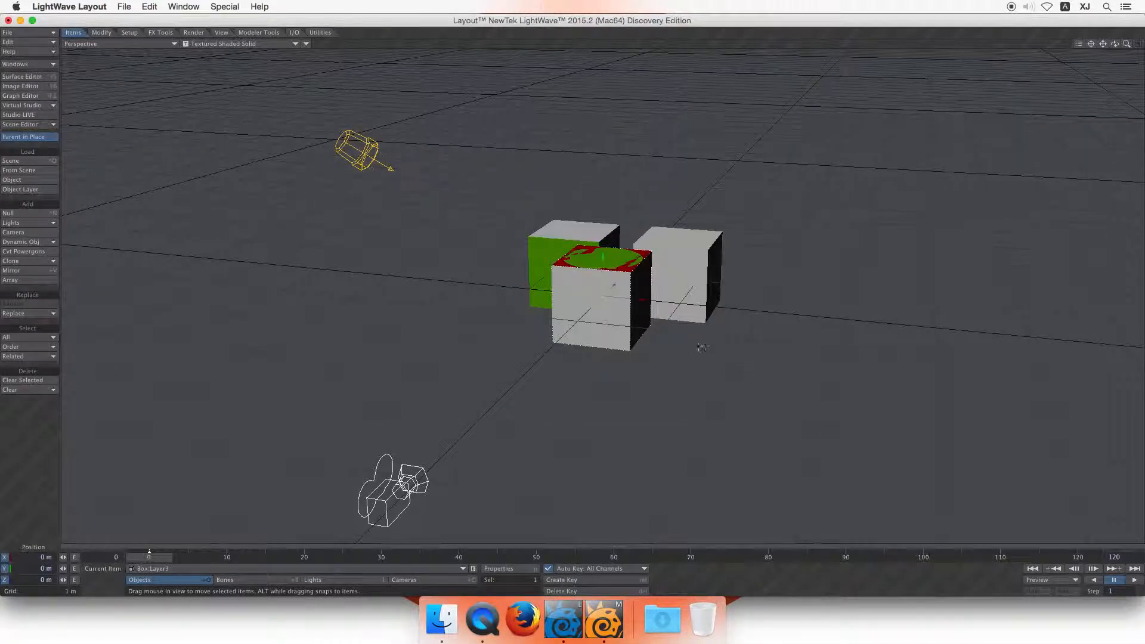
# Step: Spread the object layers apart, moving the cylinder to about X 3.56 m and the boxes to about X -2.98 m, Z 1.52 m
pyautogui.moveTo(645, 296); pyautogui.dragTo(937, 305)
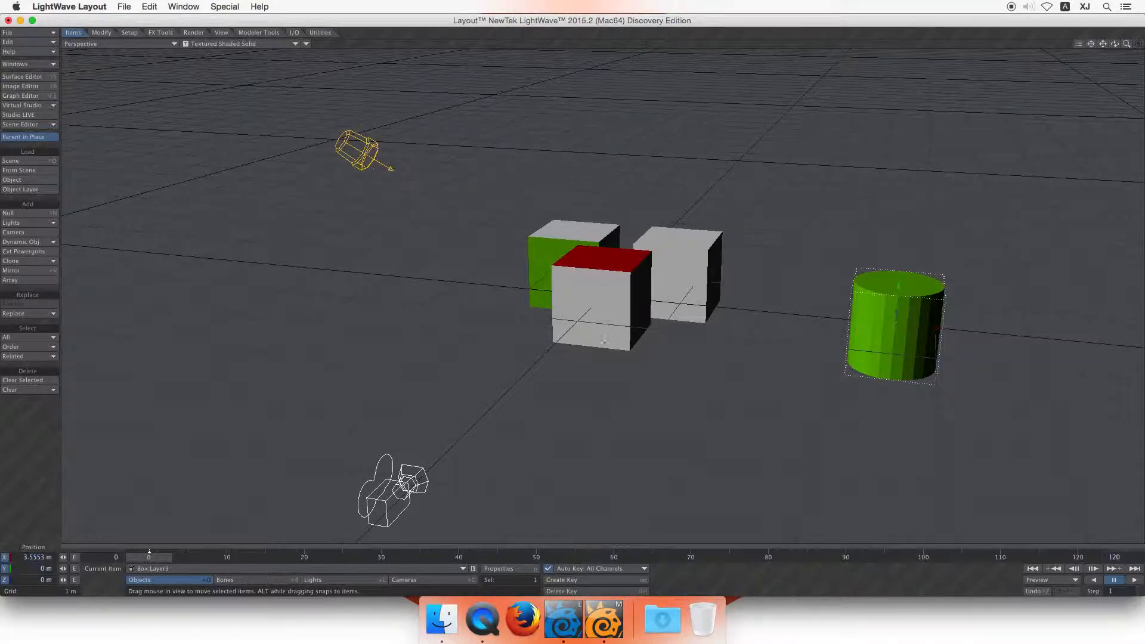
pyautogui.moveTo(895, 322); pyautogui.dragTo(895, 322)
pyautogui.click(599, 298)
pyautogui.moveTo(599, 298); pyautogui.dragTo(440, 246)
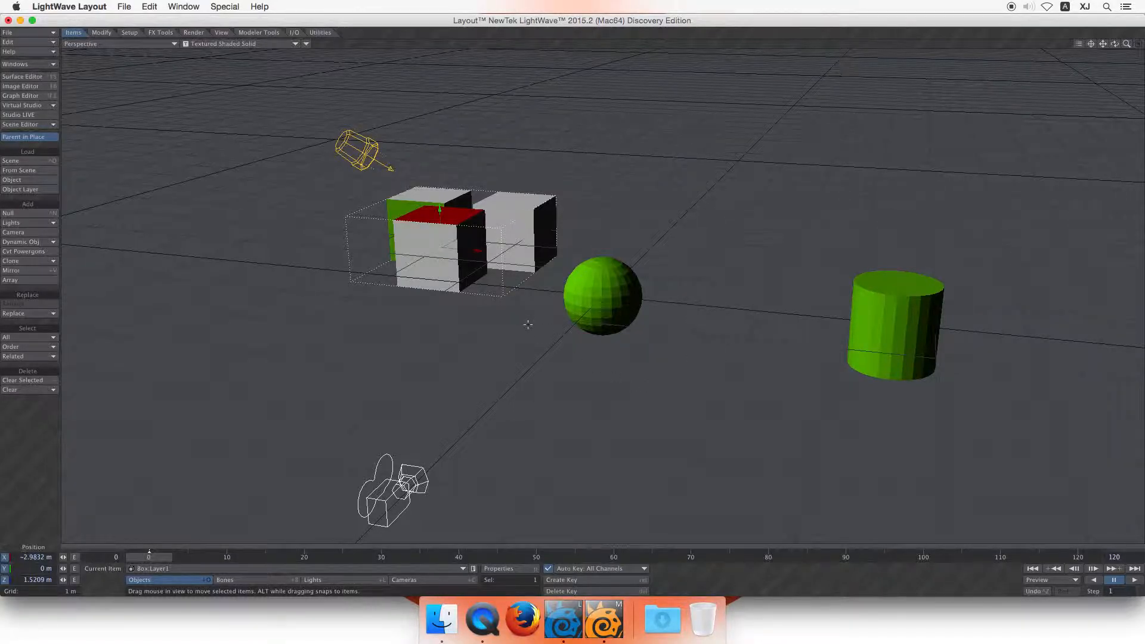
pyautogui.click(588, 299)
# Step: Scale the cylinder down slightly and select the layer containing the three boxes
pyautogui.moveTo(896, 315); pyautogui.dragTo(890, 341)
pyautogui.hotkey('shift', 'h')
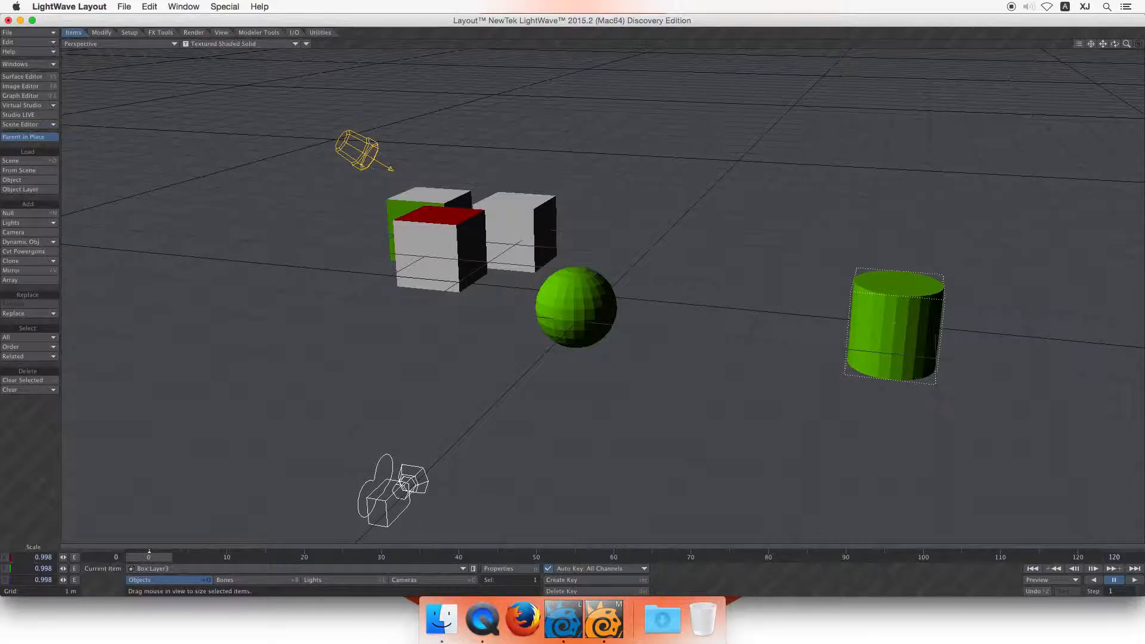
pyautogui.click(491, 230)
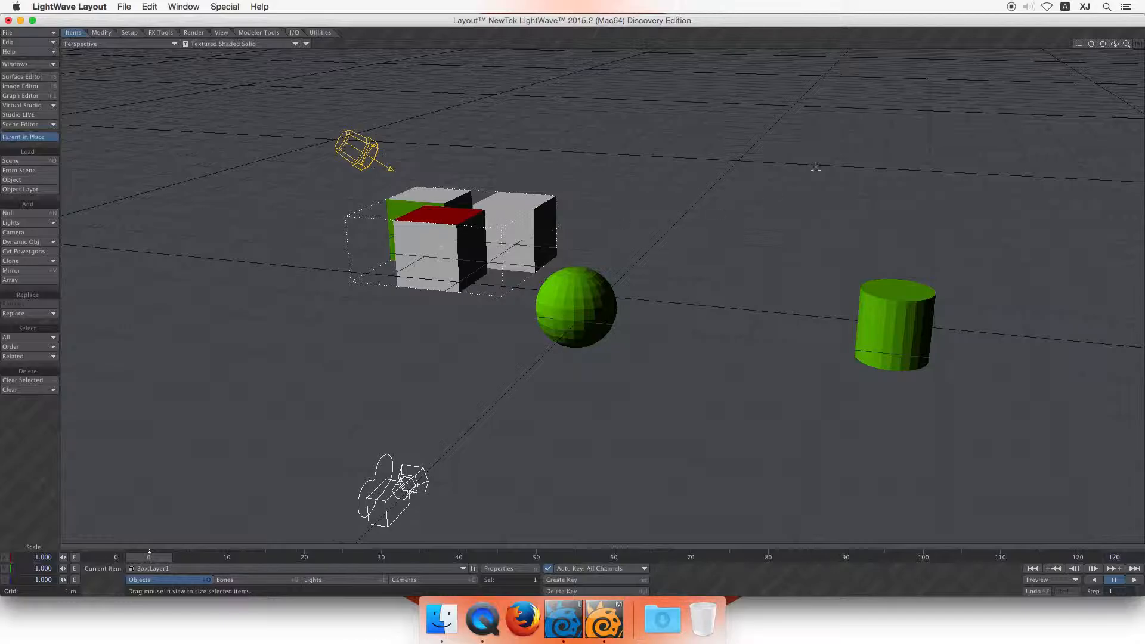
# Step: Open the Surface Editor beside the objects and review the White and Red surfaces of the Box object
pyautogui.moveTo(1115, 44); pyautogui.dragTo(509, 207)
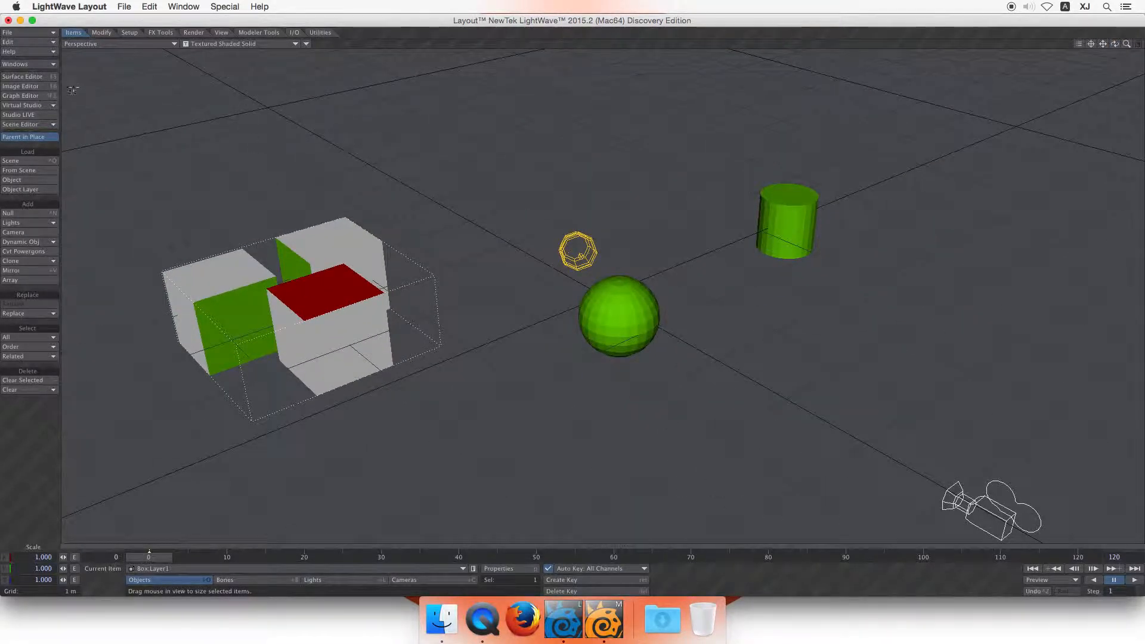
pyautogui.click(22, 77)
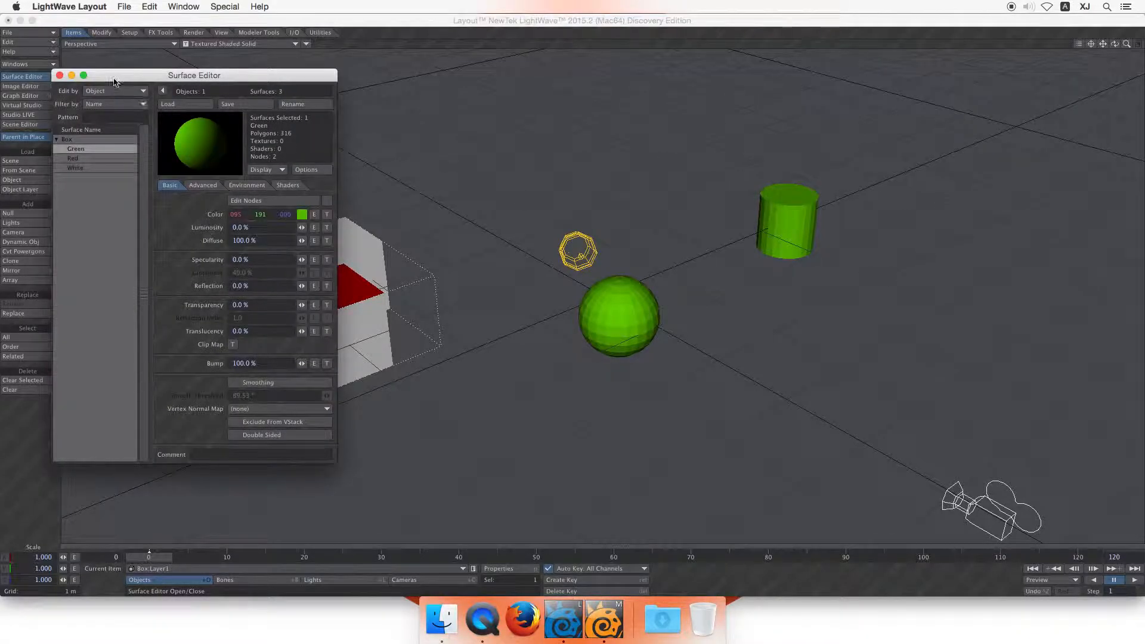
pyautogui.moveTo(118, 79); pyautogui.dragTo(910, 81)
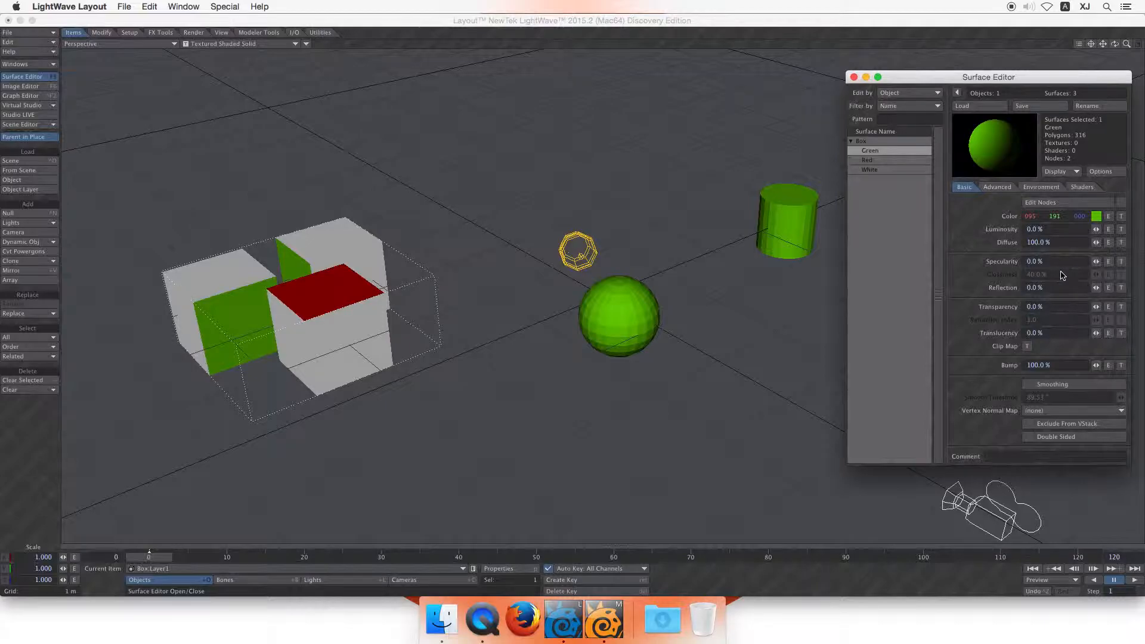
pyautogui.click(878, 170)
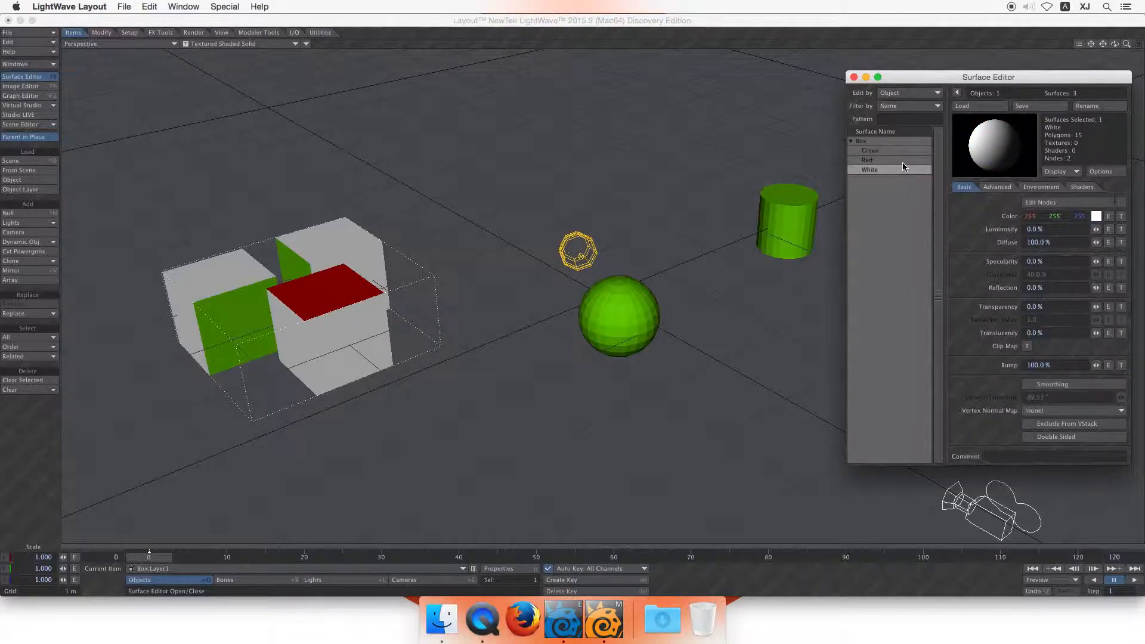
pyautogui.click(903, 156)
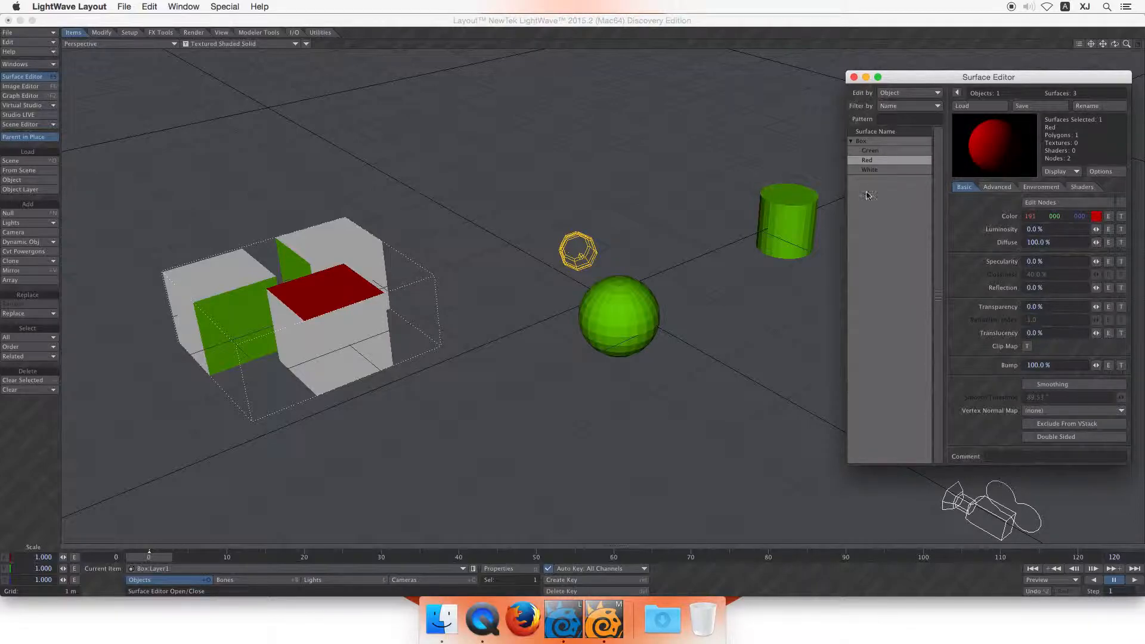
# Step: Scale the boxes layer to 0.994 and recolor the Red surface purple with RGB 191, 73, 221
pyautogui.moveTo(260, 317); pyautogui.dragTo(212, 282)
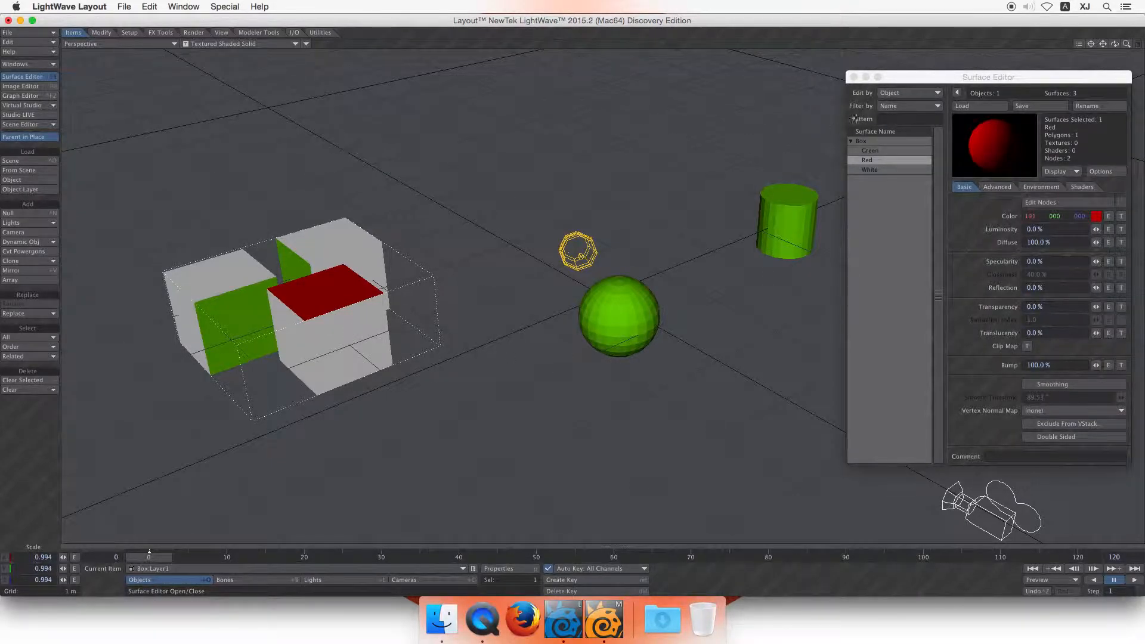
pyautogui.click(885, 169)
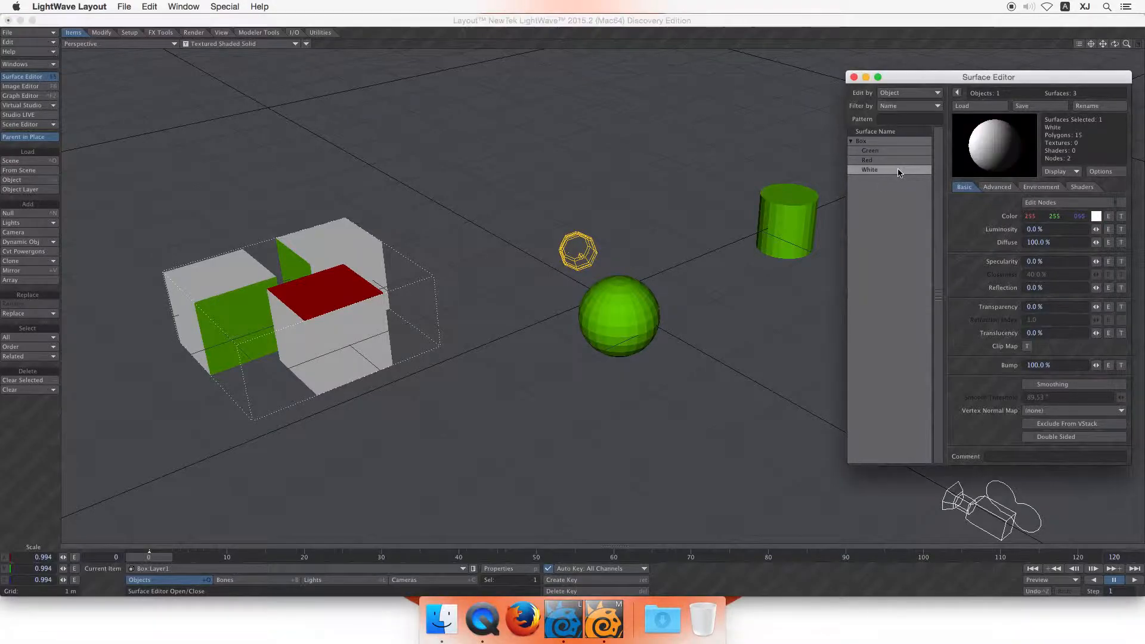
pyautogui.click(882, 159)
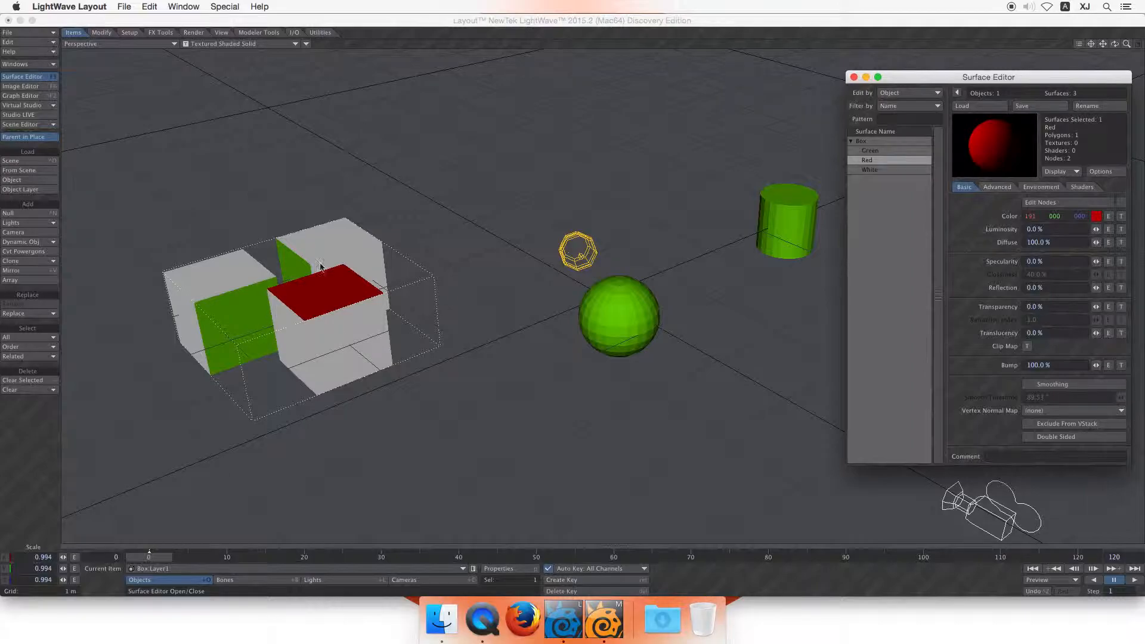
pyautogui.click(1096, 216)
pyautogui.moveTo(628, 115); pyautogui.dragTo(619, 131)
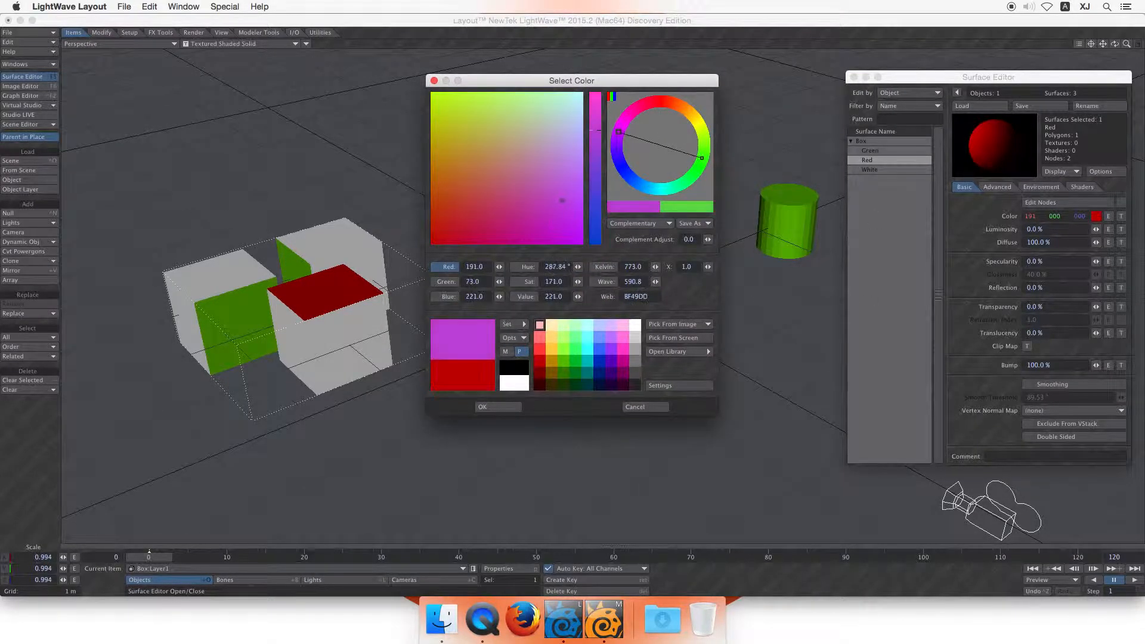
pyautogui.click(514, 407)
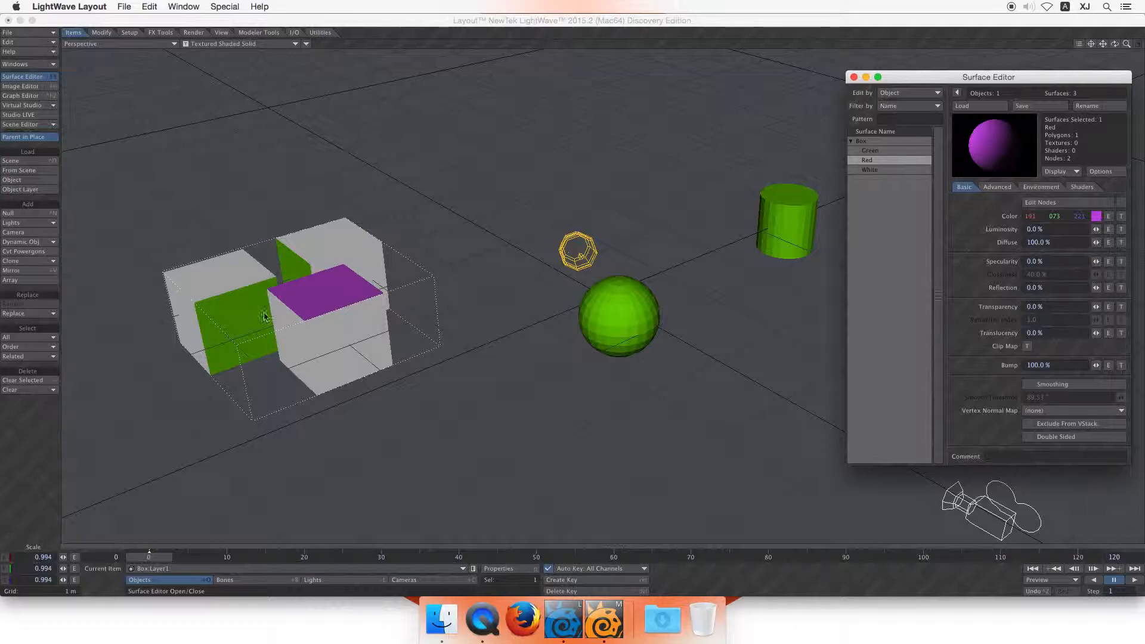
pyautogui.click(192, 255)
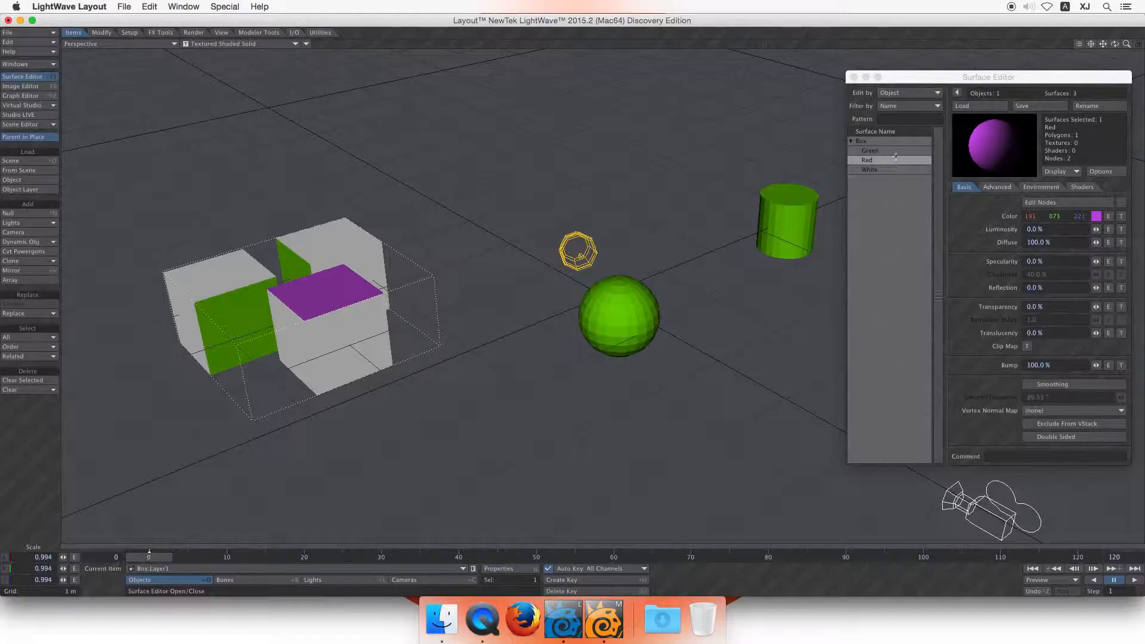
# Step: Recolor the shared Green surface of the Box object to a blue of RGB 95, 92, 211
pyautogui.click(877, 170)
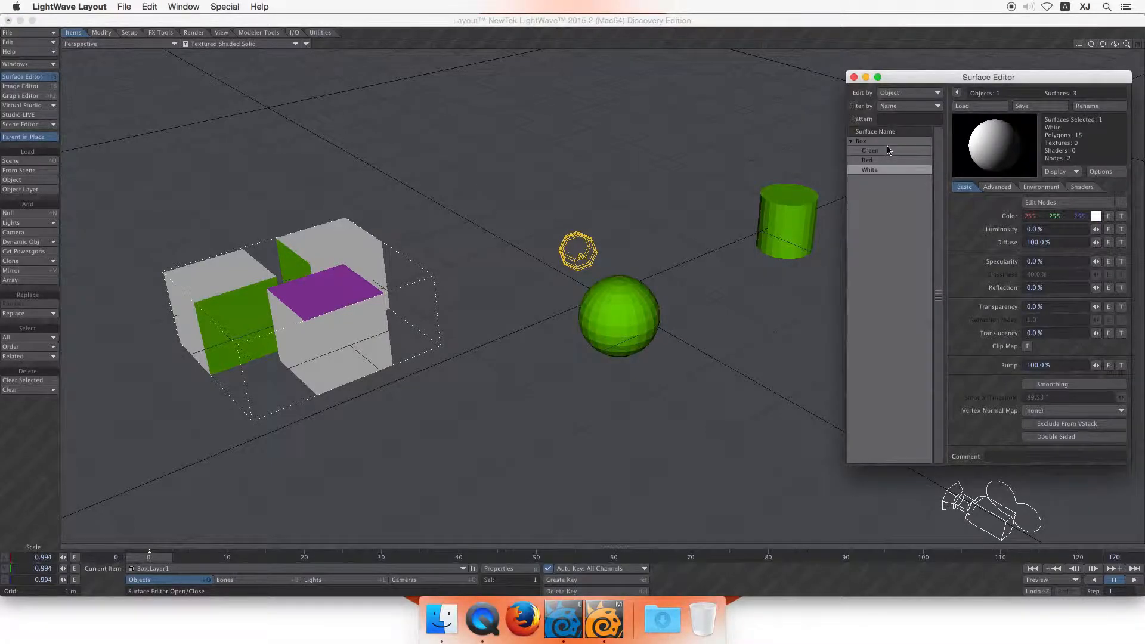
pyautogui.click(871, 151)
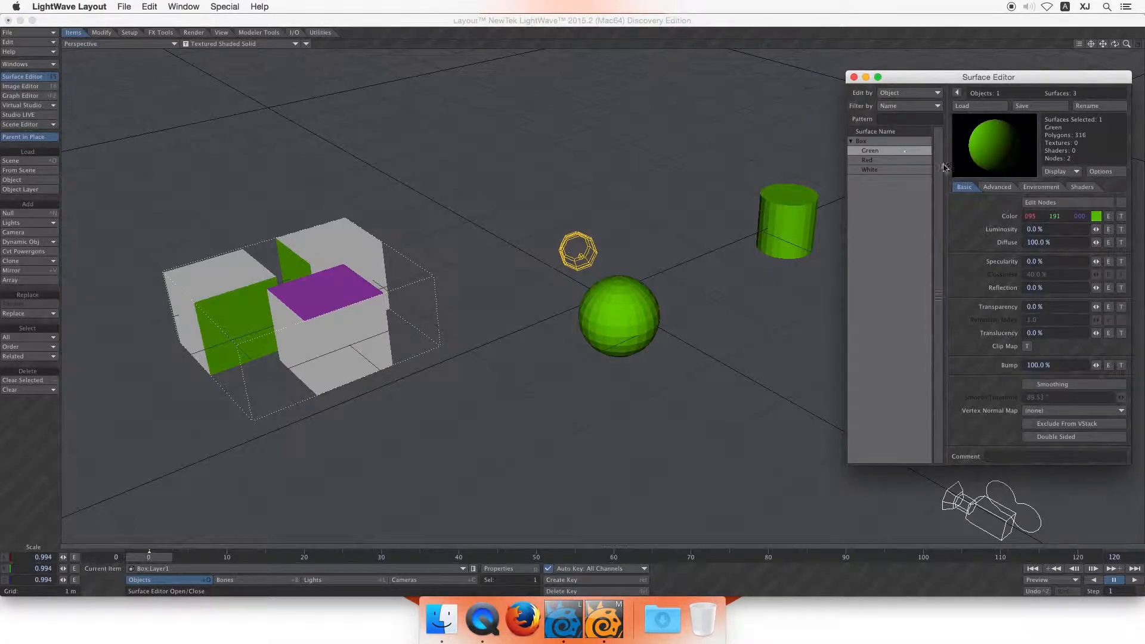
pyautogui.click(1097, 217)
pyautogui.click(557, 186)
pyautogui.click(499, 406)
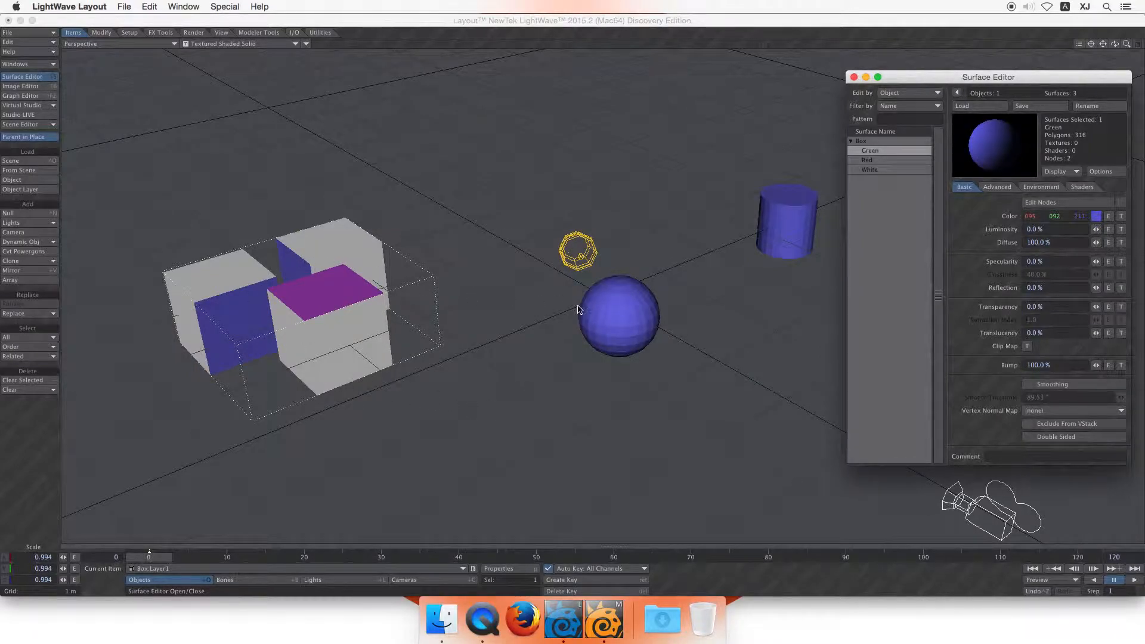
pyautogui.click(789, 217)
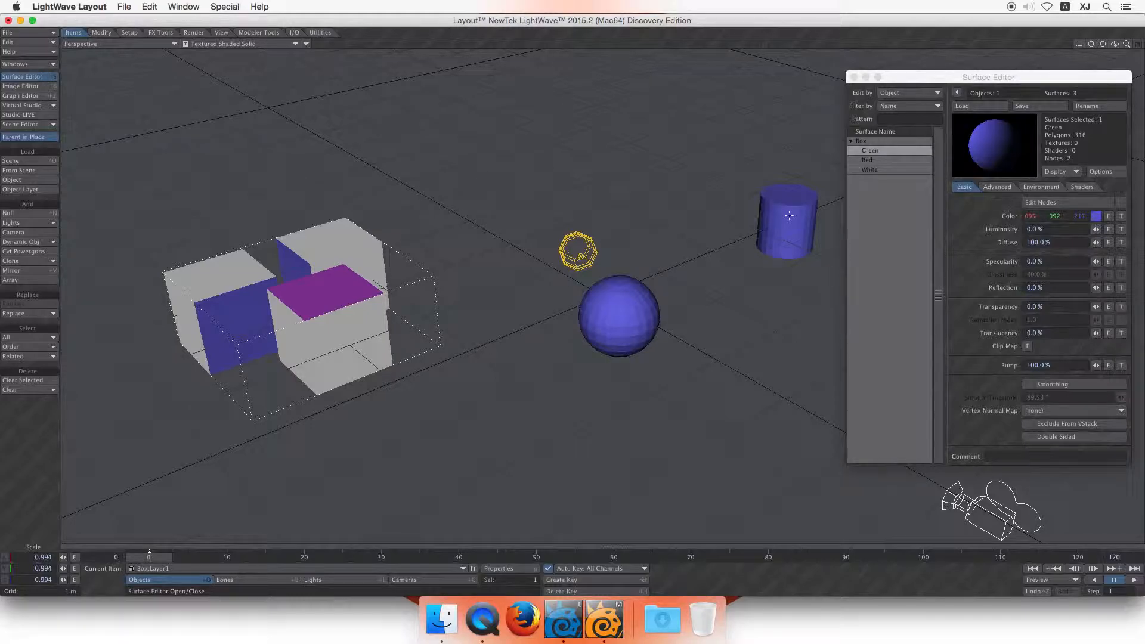
# Step: Switch the Perspective view's shading mode to VPR and close the Surface Editor
pyautogui.moveTo(985, 72); pyautogui.dragTo(921, 65)
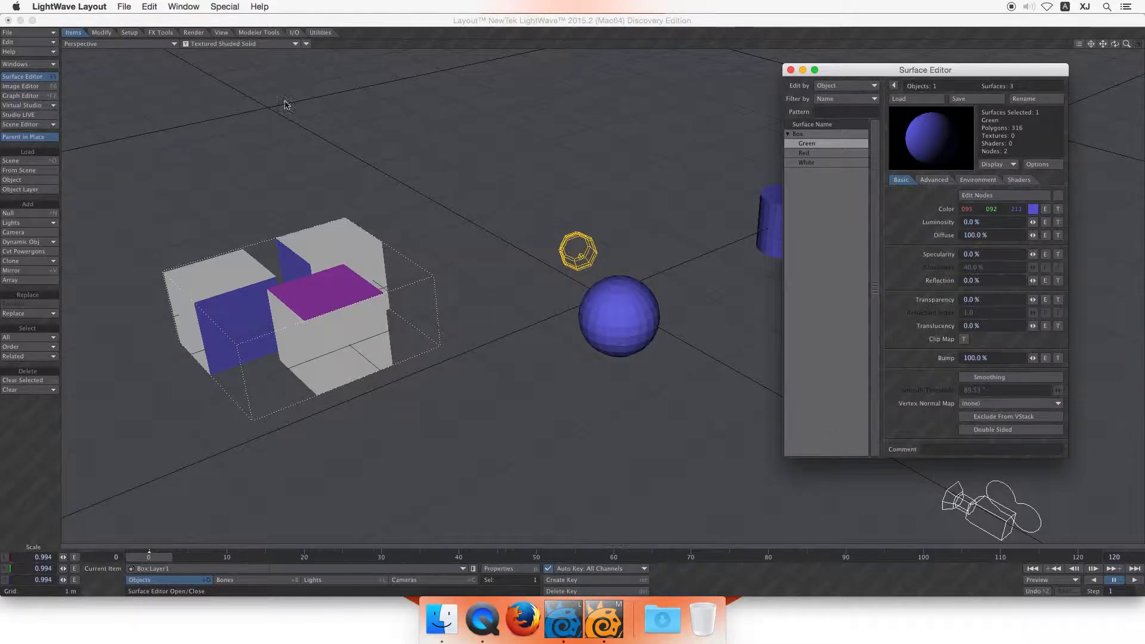
pyautogui.click(215, 44)
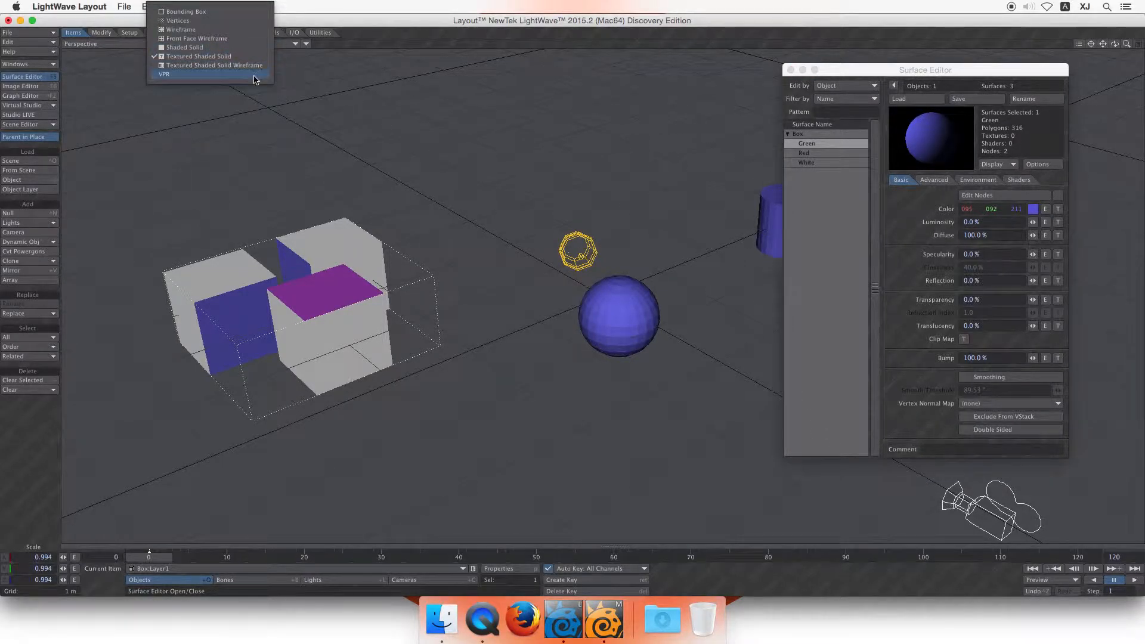
pyautogui.click(255, 74)
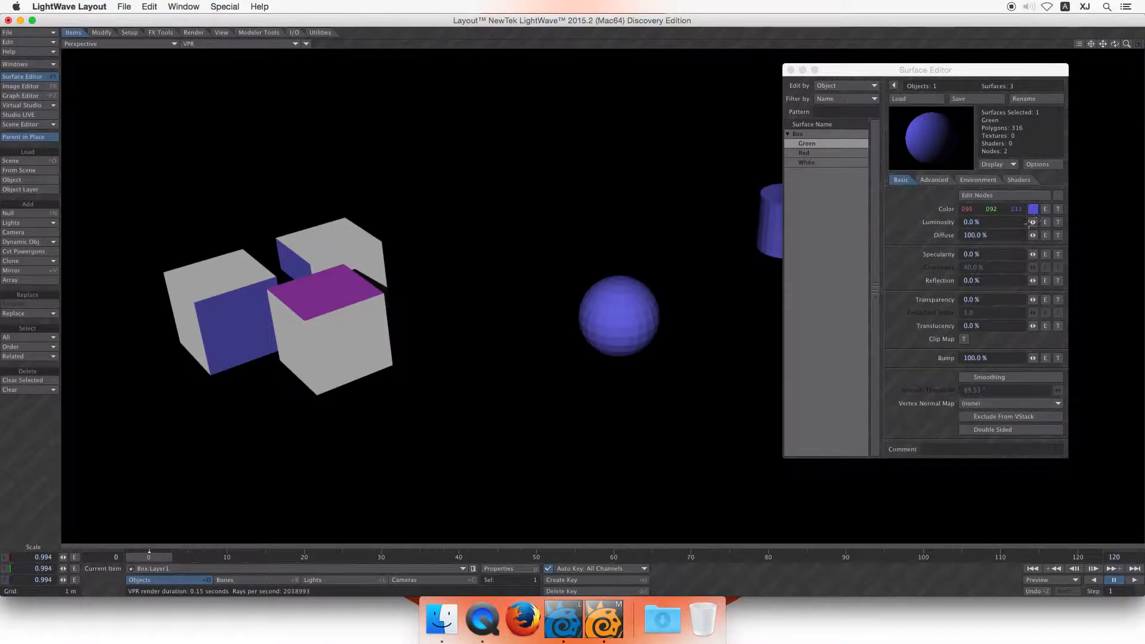
pyautogui.moveTo(1033, 222)
pyautogui.mouseDown()
pyautogui.moveTo(1068, 222)
pyautogui.moveTo(997, 222)
pyautogui.moveTo(1014, 235)
pyautogui.moveTo(997, 235)
pyautogui.moveTo(1033, 235)
pyautogui.mouseUp()
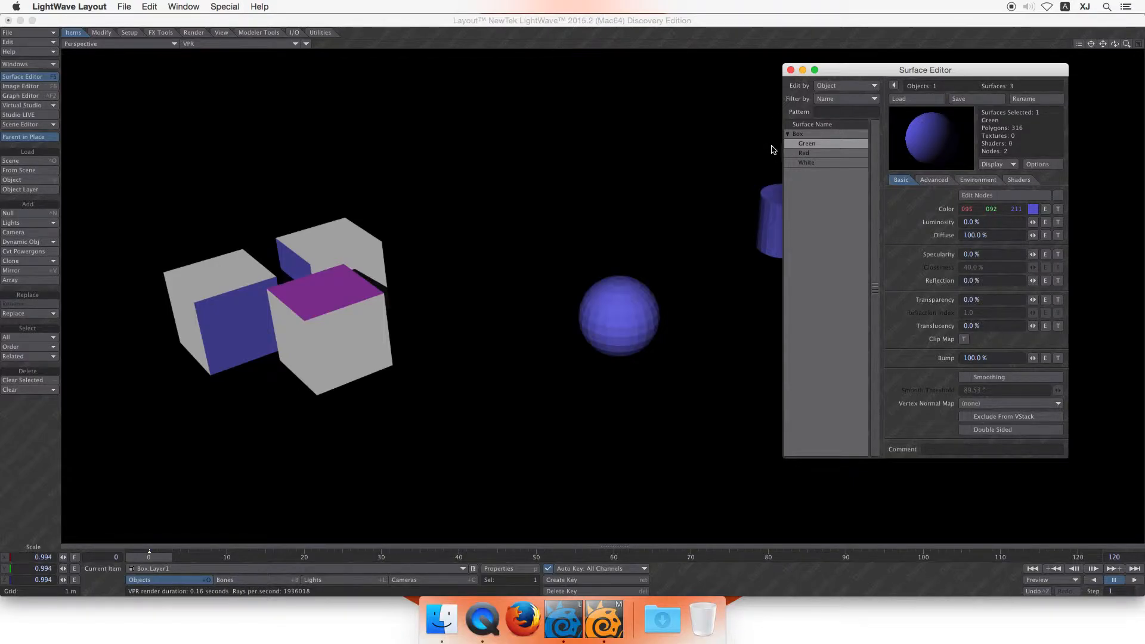
pyautogui.click(824, 154)
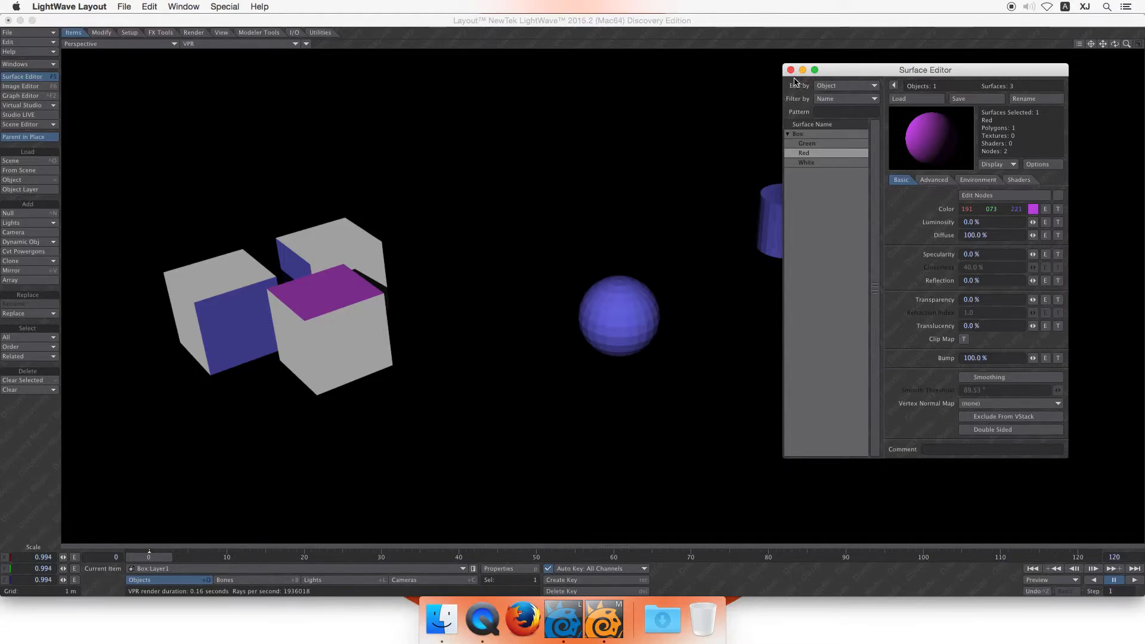
pyautogui.click(791, 71)
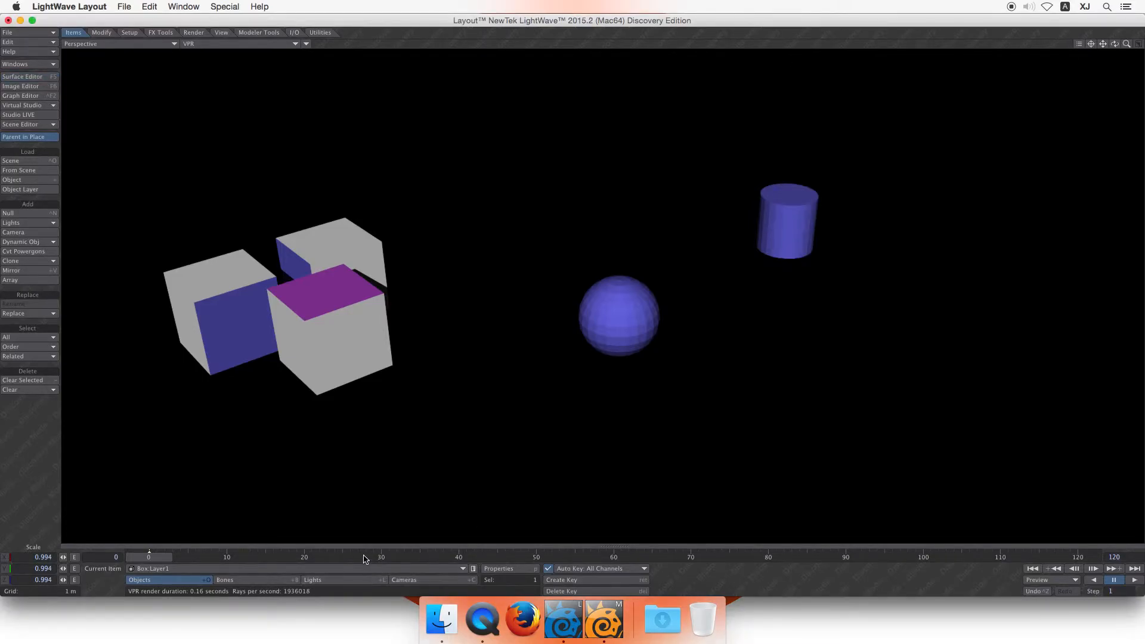